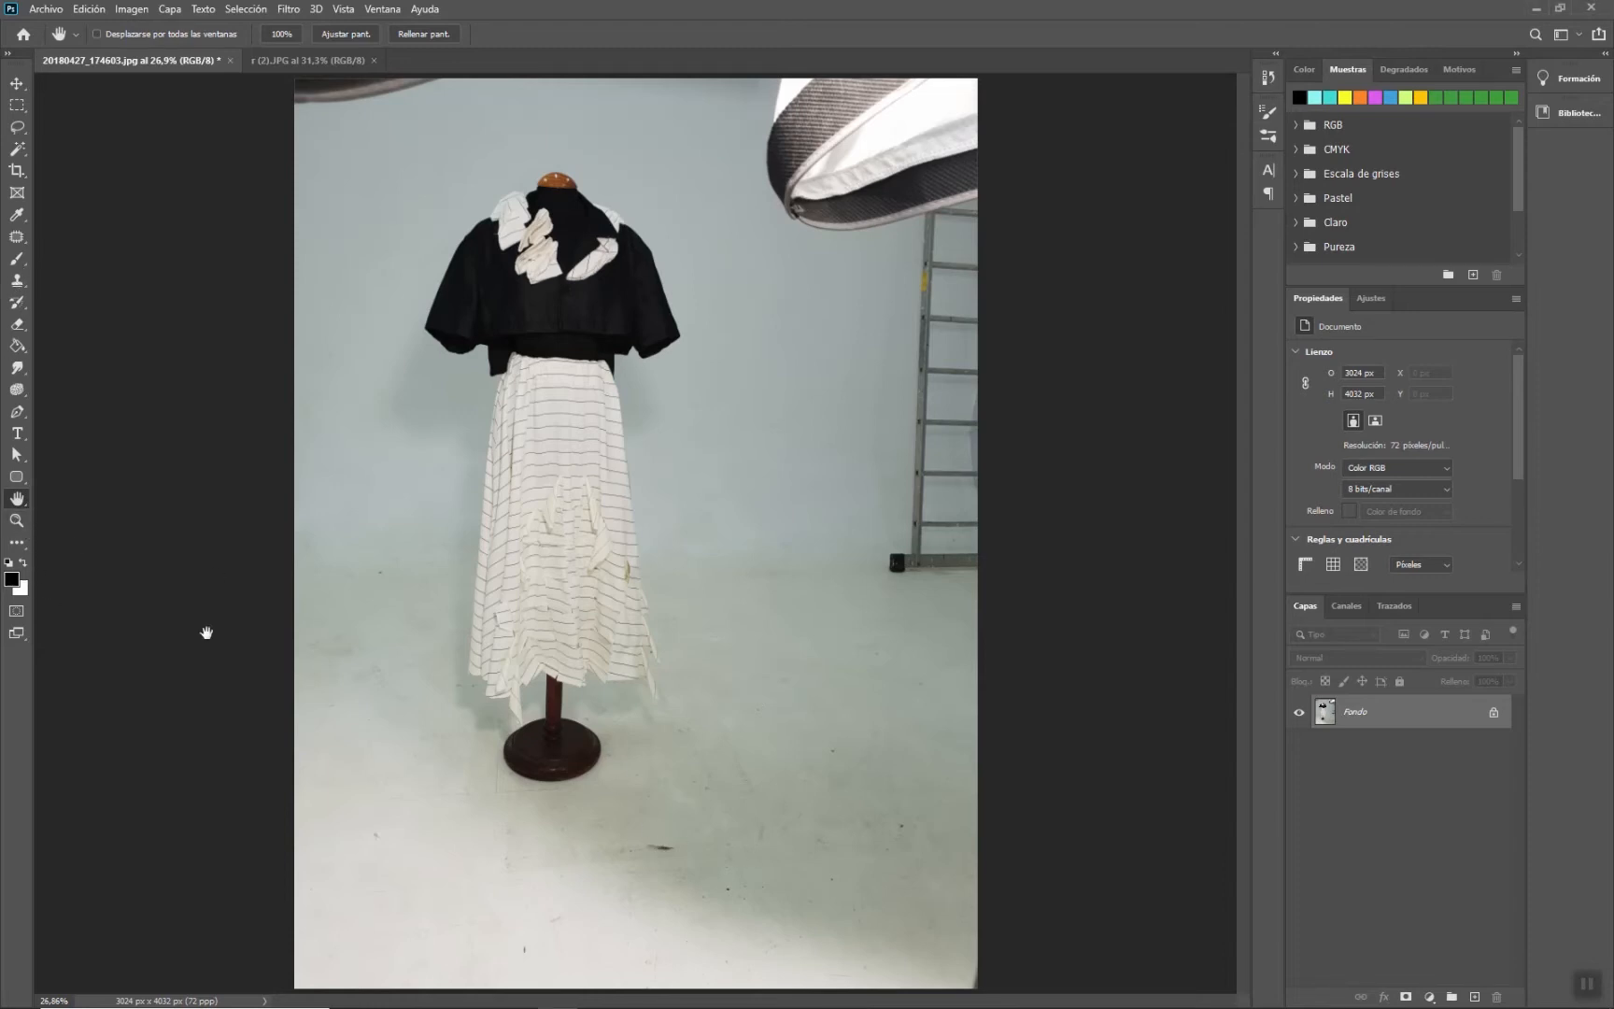
- Select the dark scrap on the floor below the mannequin with the Lasso tool
click(16, 521)
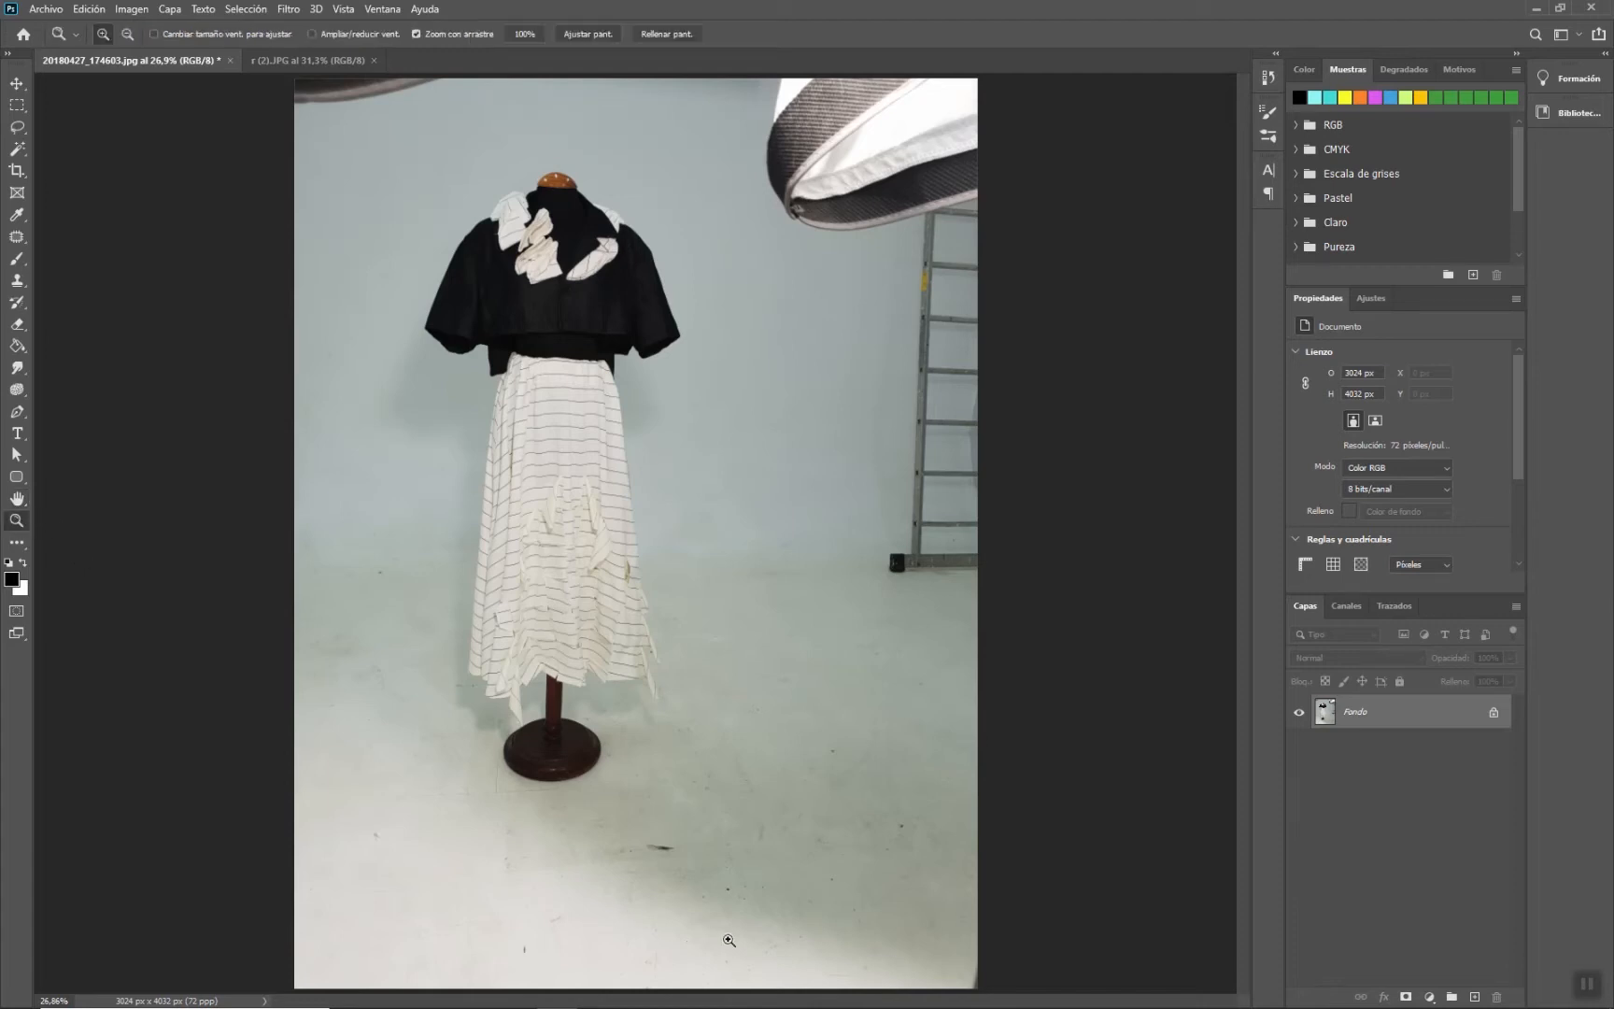
drag(654, 857, 651, 820)
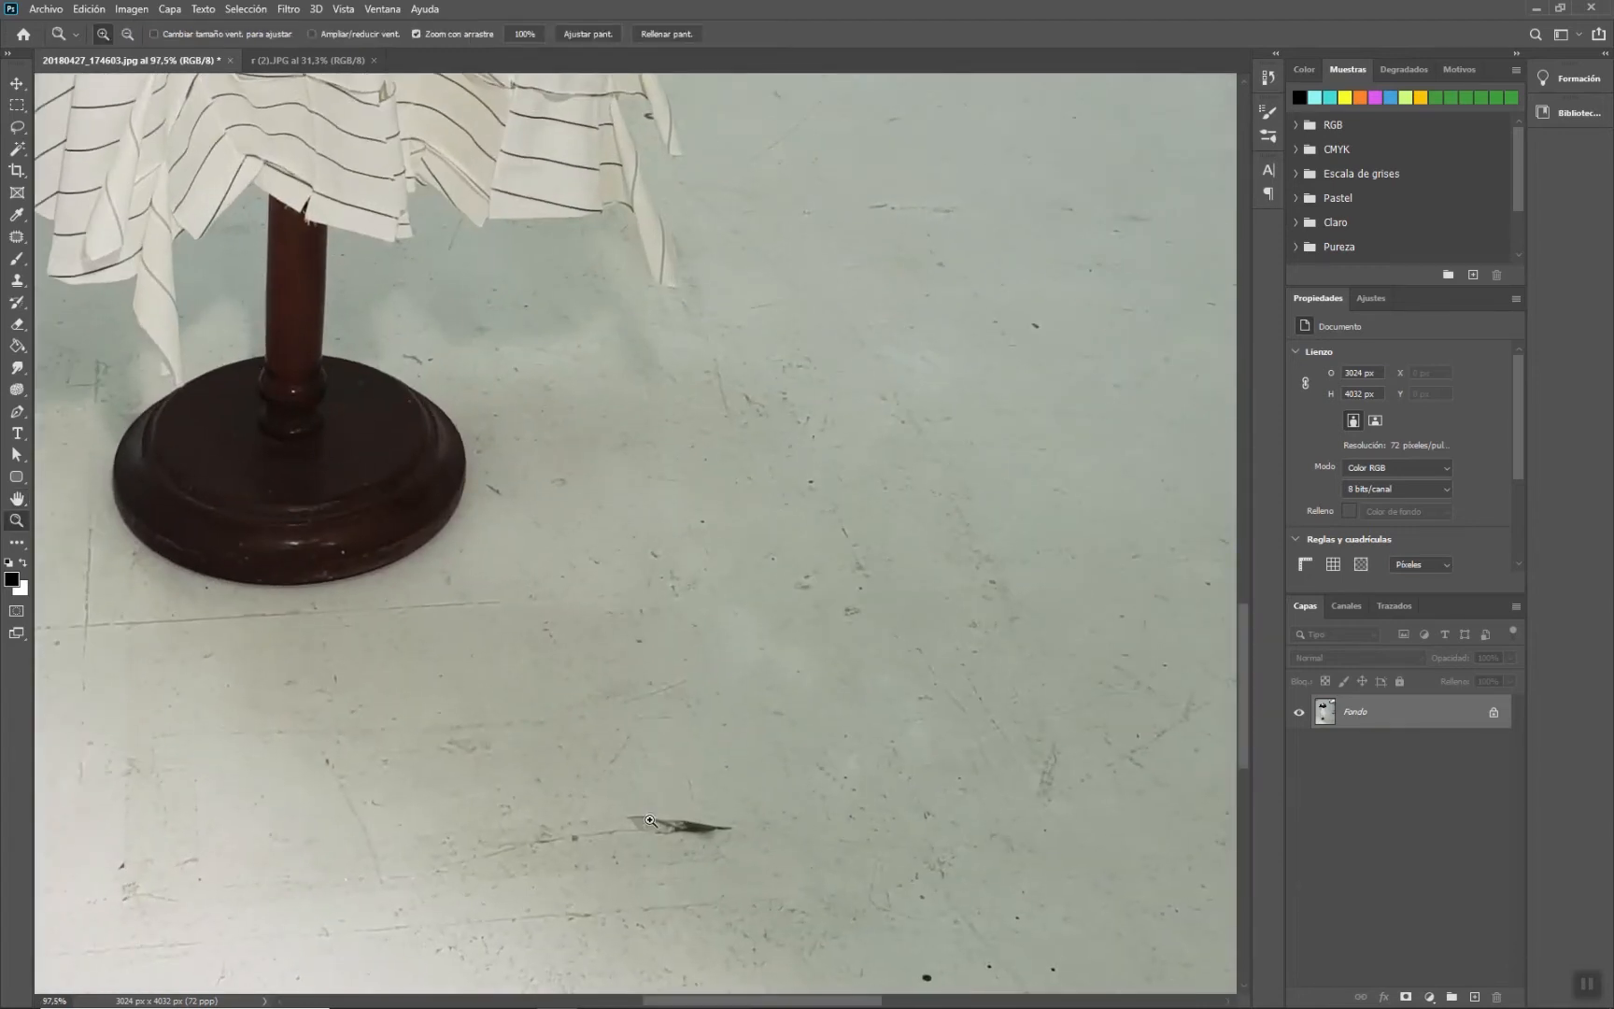
drag(839, 670, 836, 466)
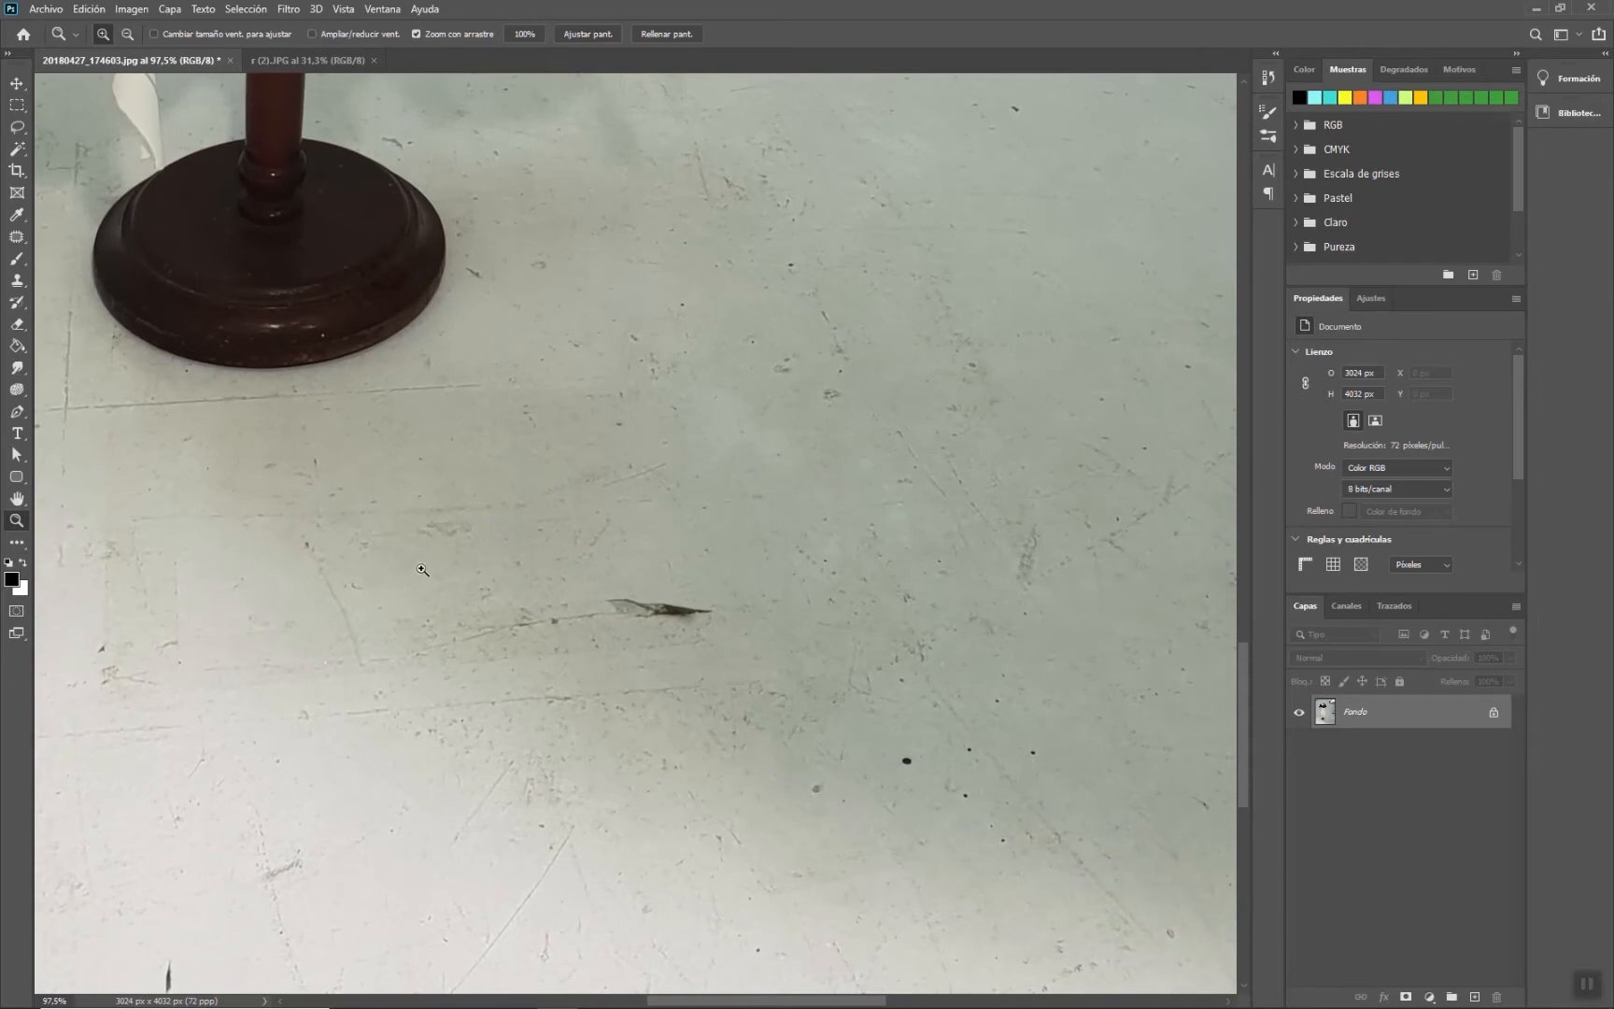
click(17, 126)
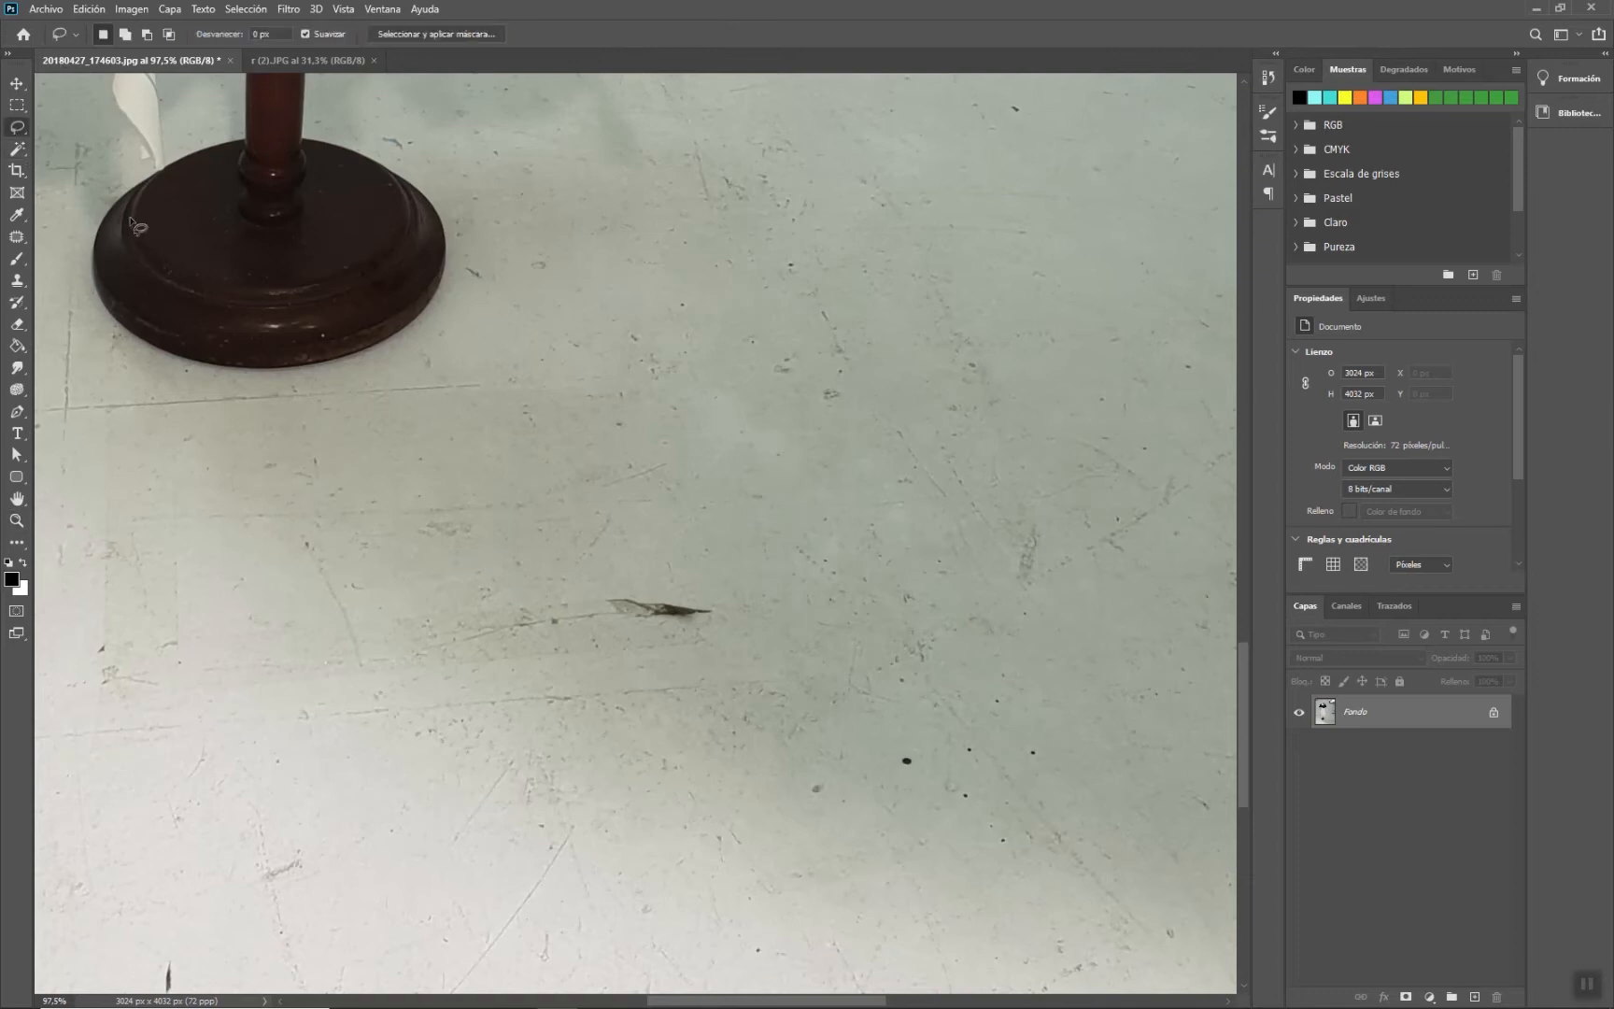
mouse_move(668, 656)
mouse_down()
mouse_move(578, 578)
mouse_move(662, 562)
mouse_move(749, 595)
mouse_move(759, 633)
mouse_move(678, 653)
mouse_up()
- Fill the selection with Content-Aware (Según el contenido) fill, keeping color adaptation on
click(78, 12)
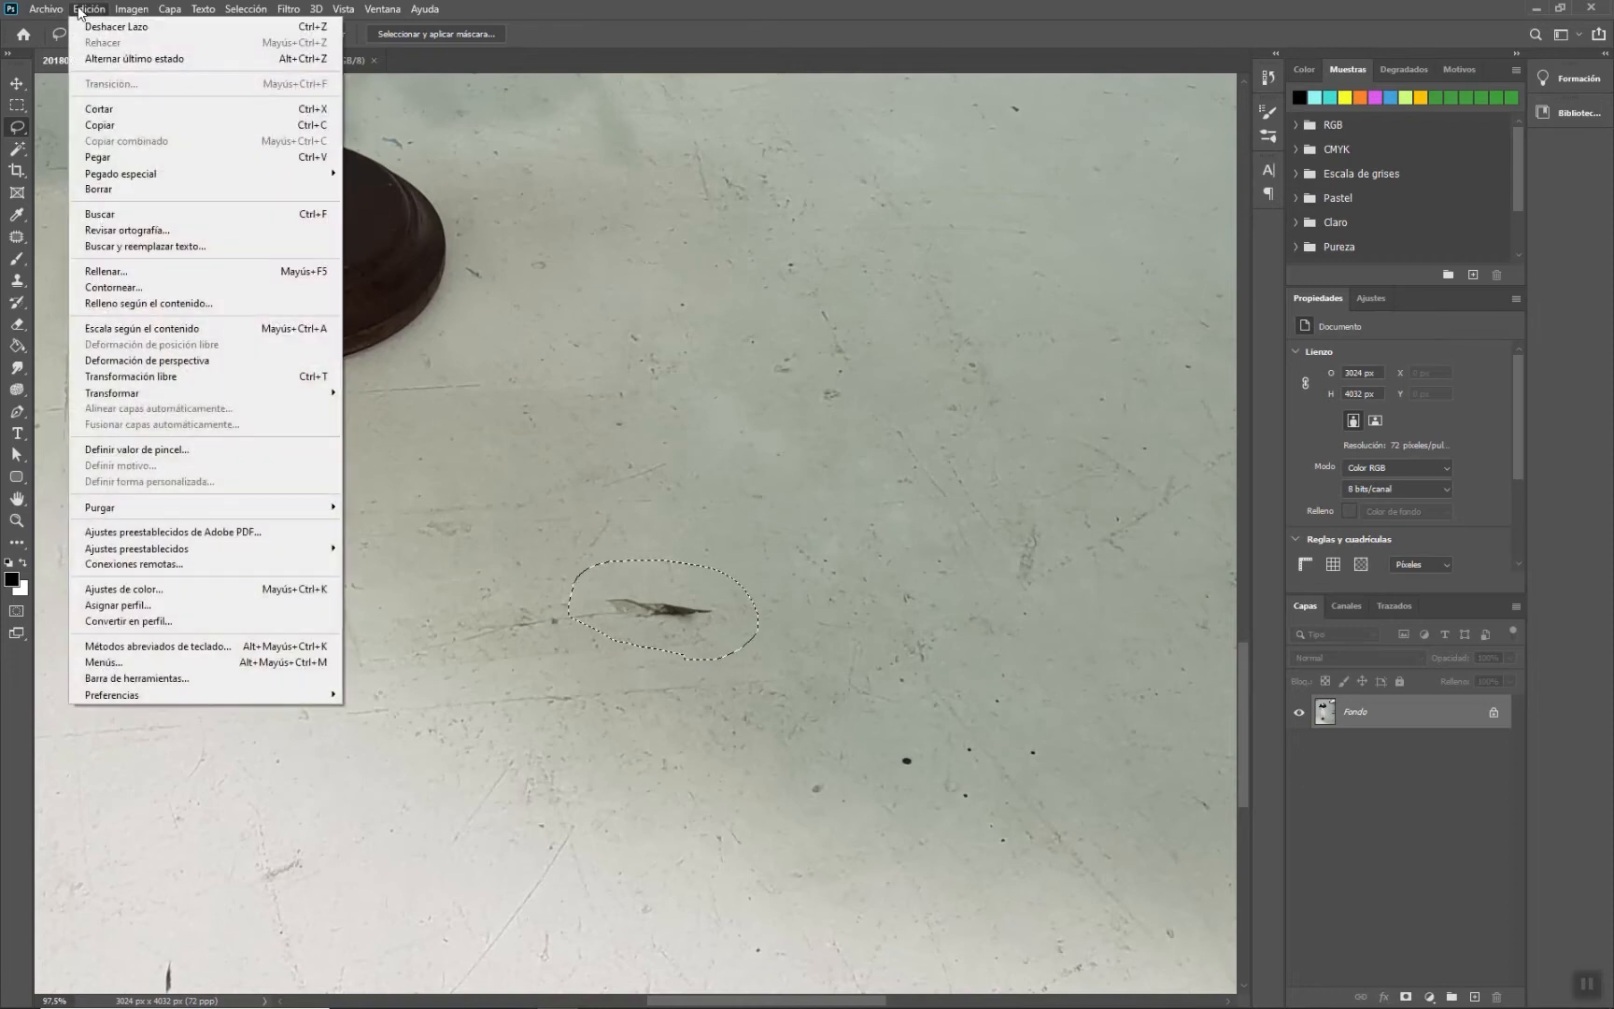
click(167, 270)
click(1101, 239)
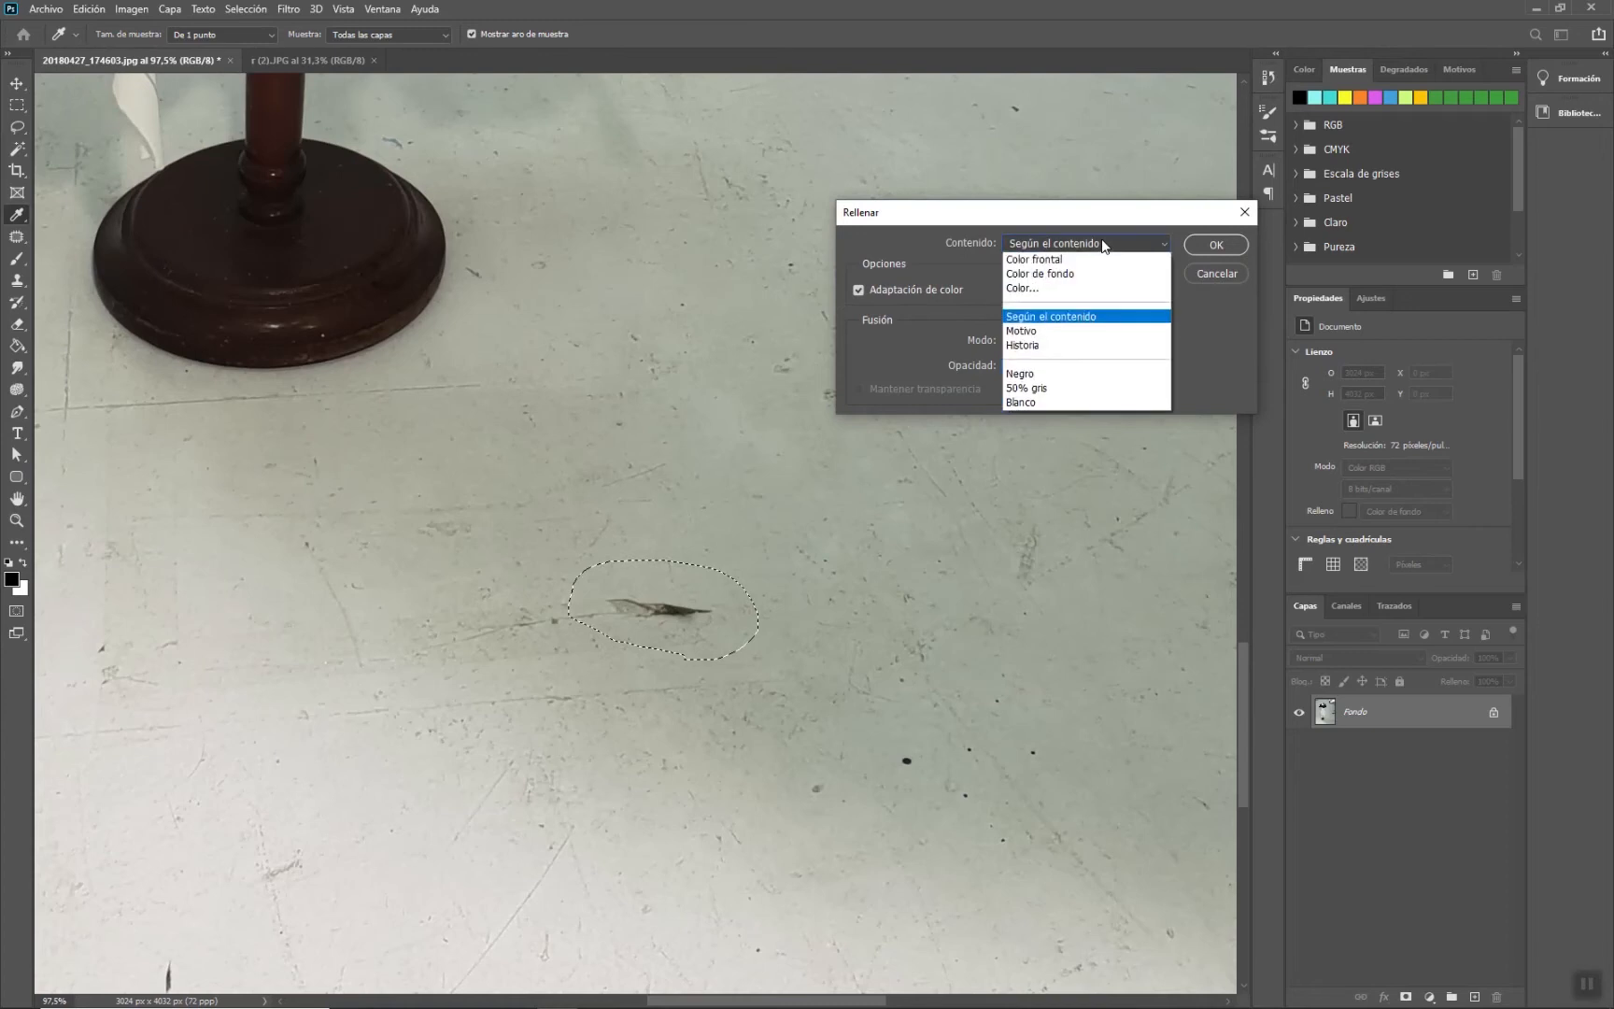
click(1064, 316)
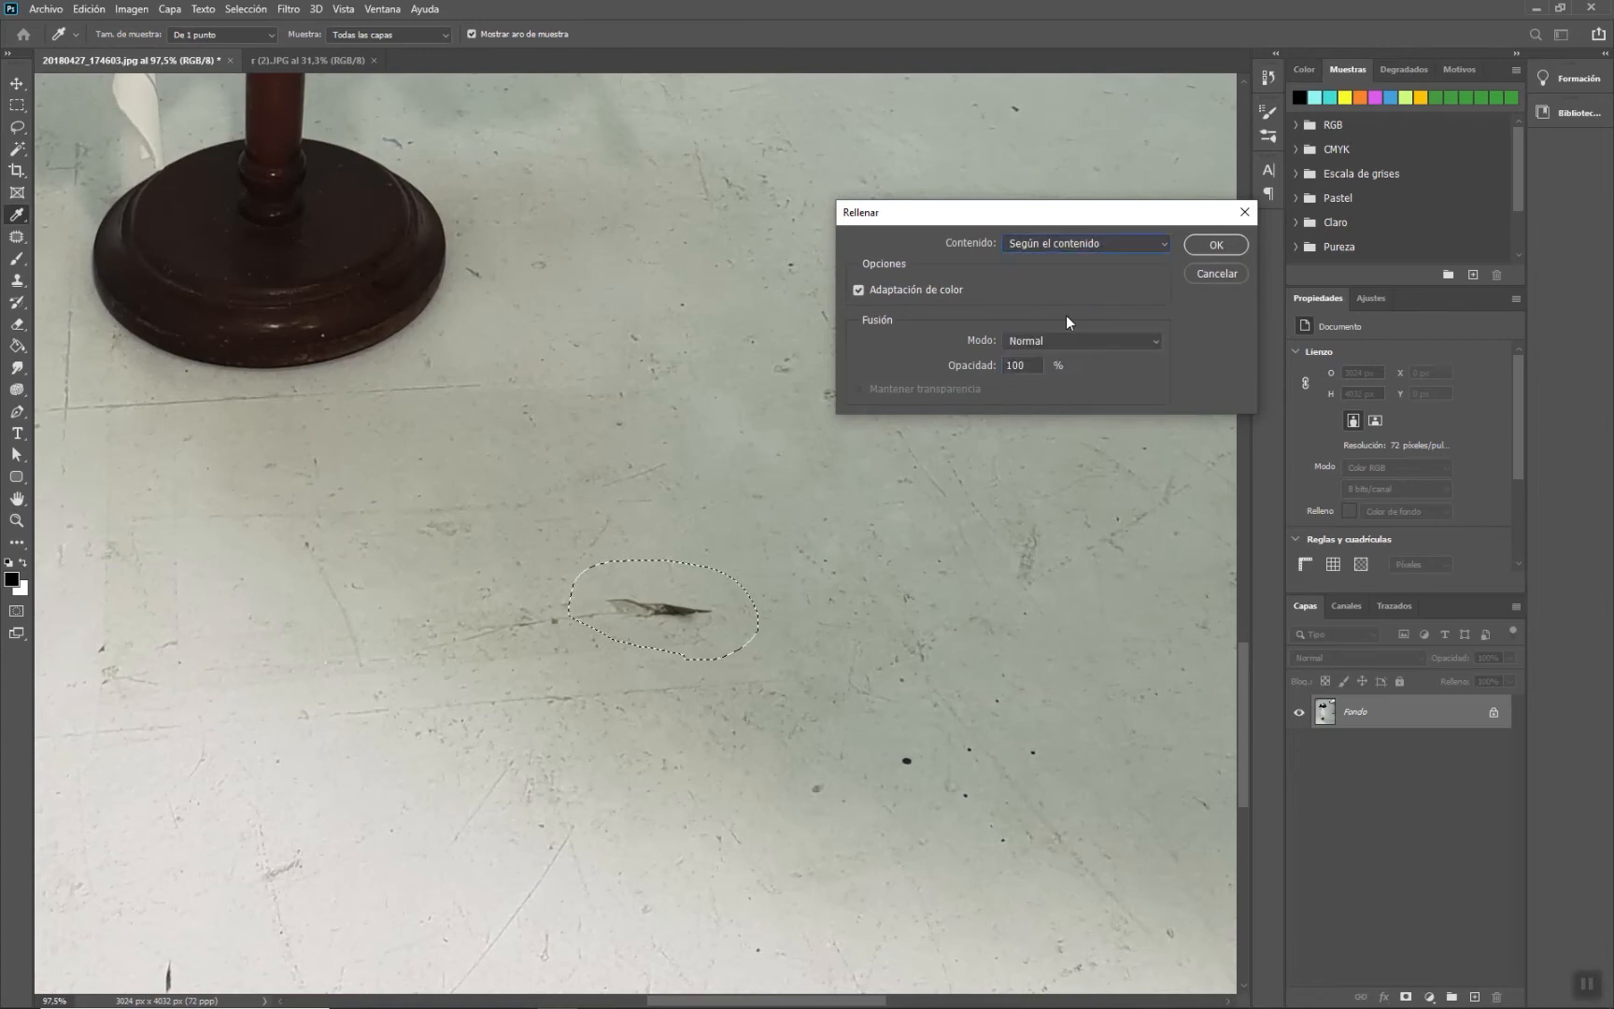
click(1203, 246)
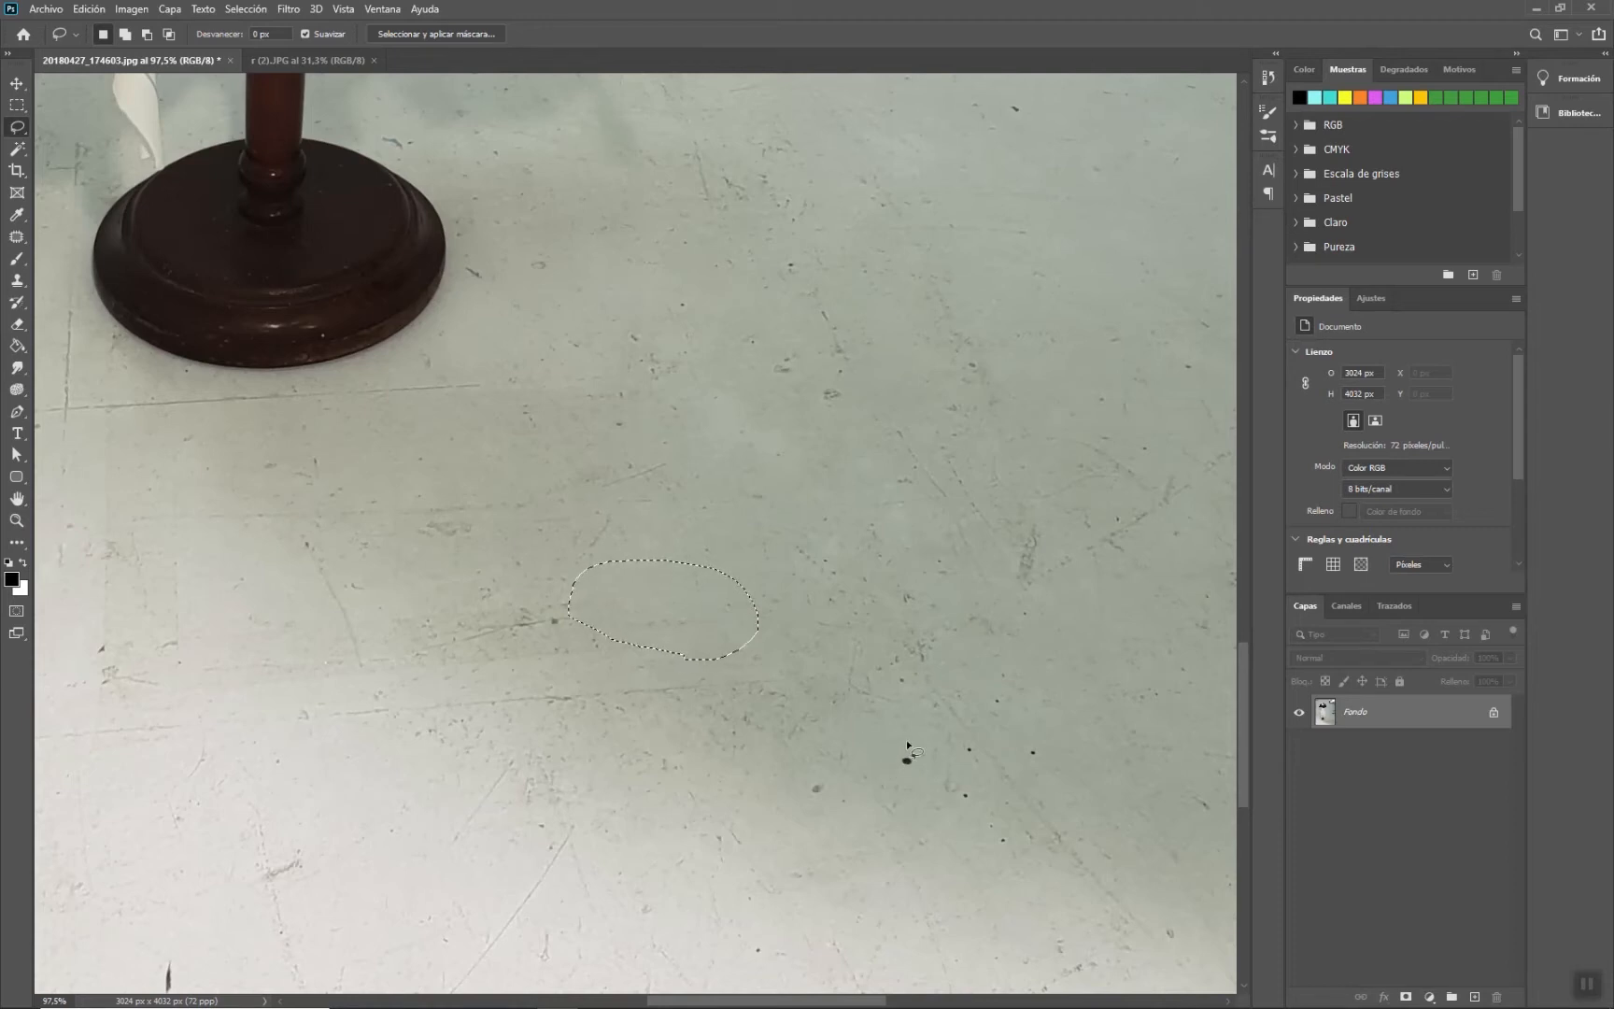
- Lasso-select the ladder along the right edge of the mannequin photo
click(682, 624)
double_click(17, 500)
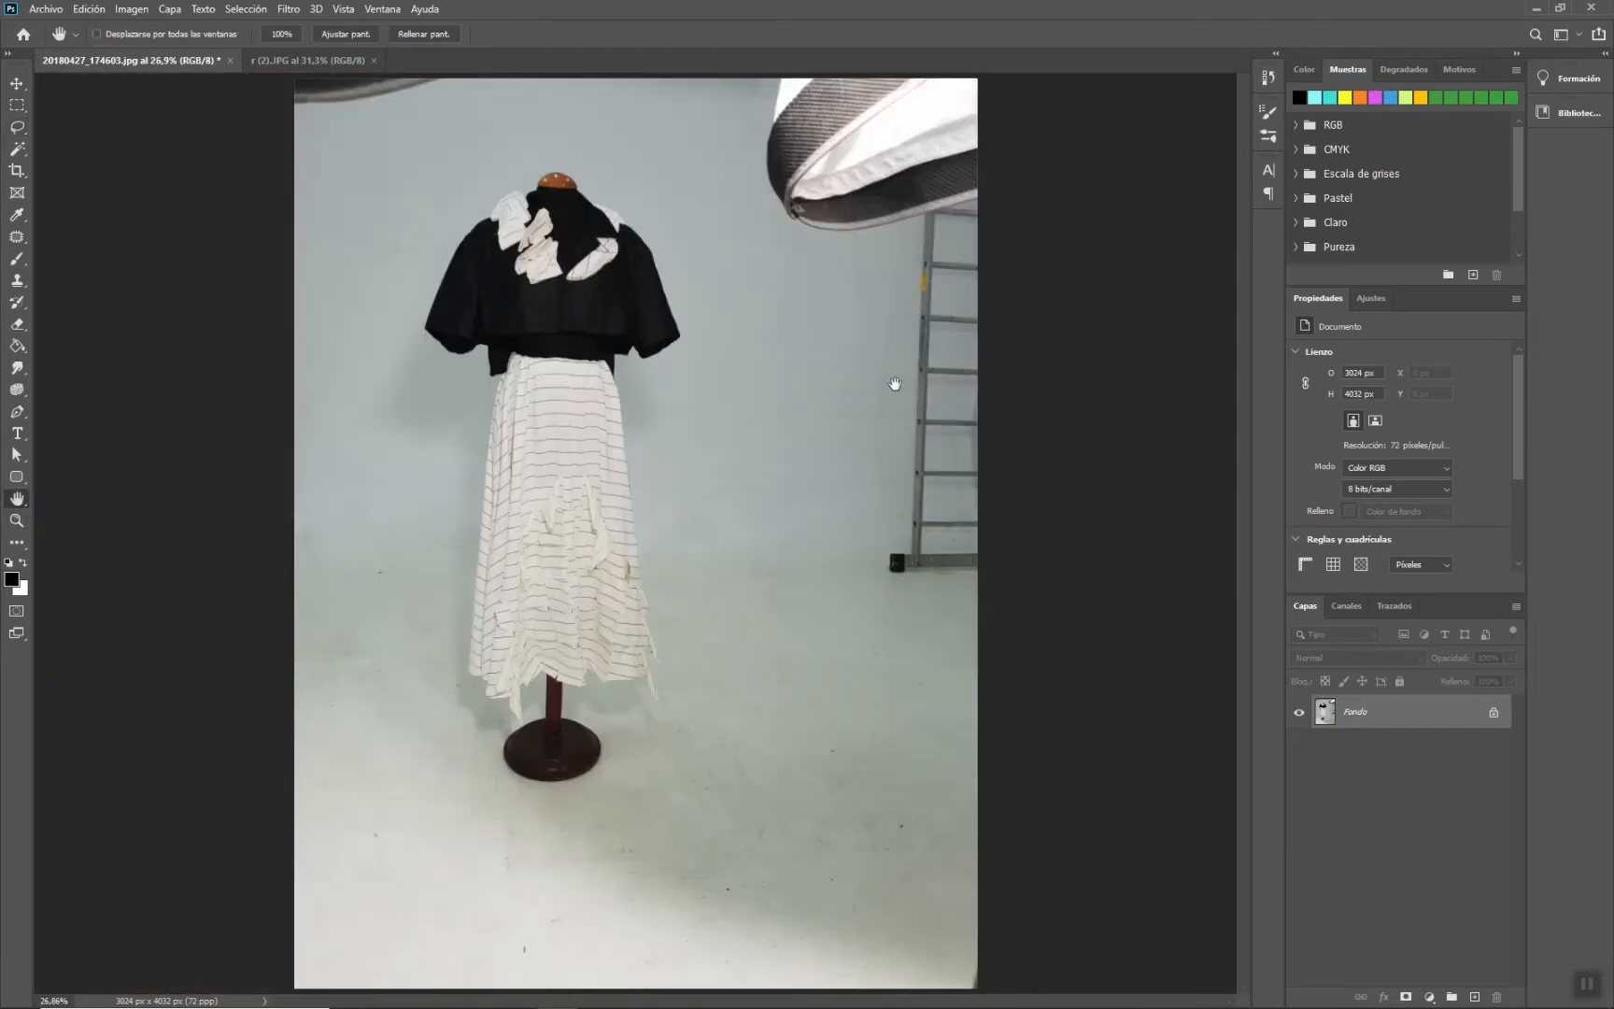
click(17, 127)
drag(974, 247, 923, 264)
mouse_move(888, 422)
mouse_down()
mouse_move(852, 541)
mouse_move(879, 597)
mouse_move(961, 598)
mouse_move(1005, 573)
mouse_move(1027, 540)
mouse_up()
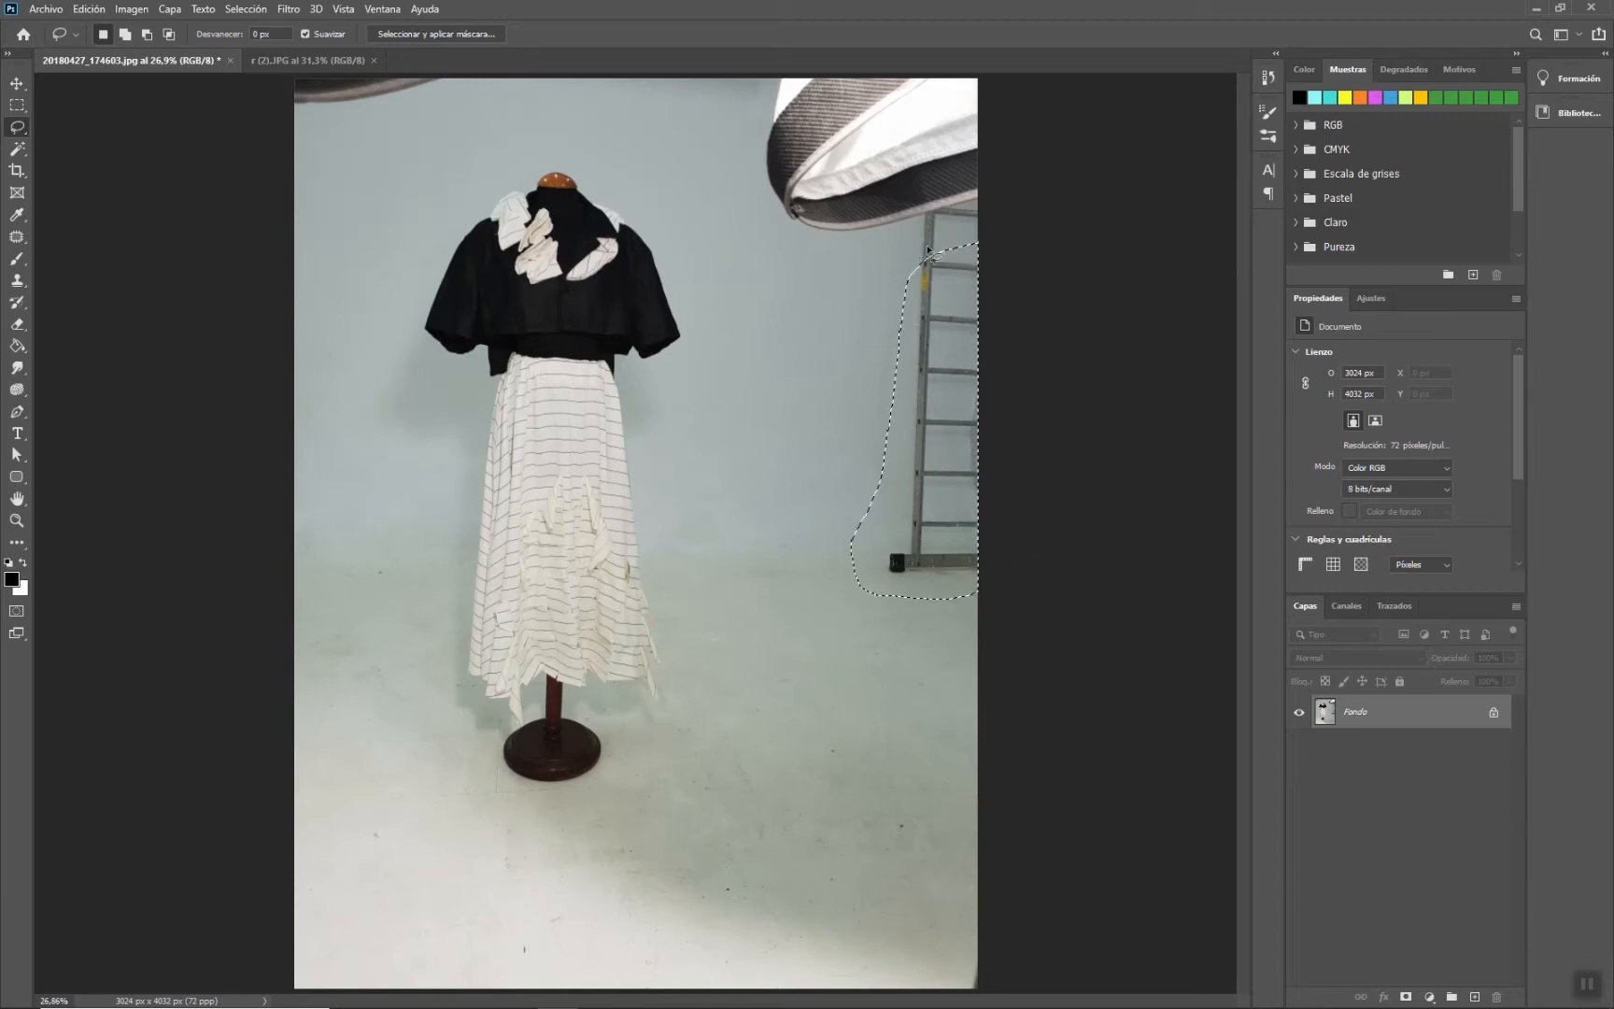
click(972, 234)
mouse_move(902, 262)
mouse_down()
mouse_move(877, 297)
mouse_move(841, 568)
mouse_move(880, 603)
mouse_move(983, 593)
mouse_move(1019, 566)
mouse_up()
- Content-aware fill the ladder selection and deselect
click(90, 9)
click(136, 272)
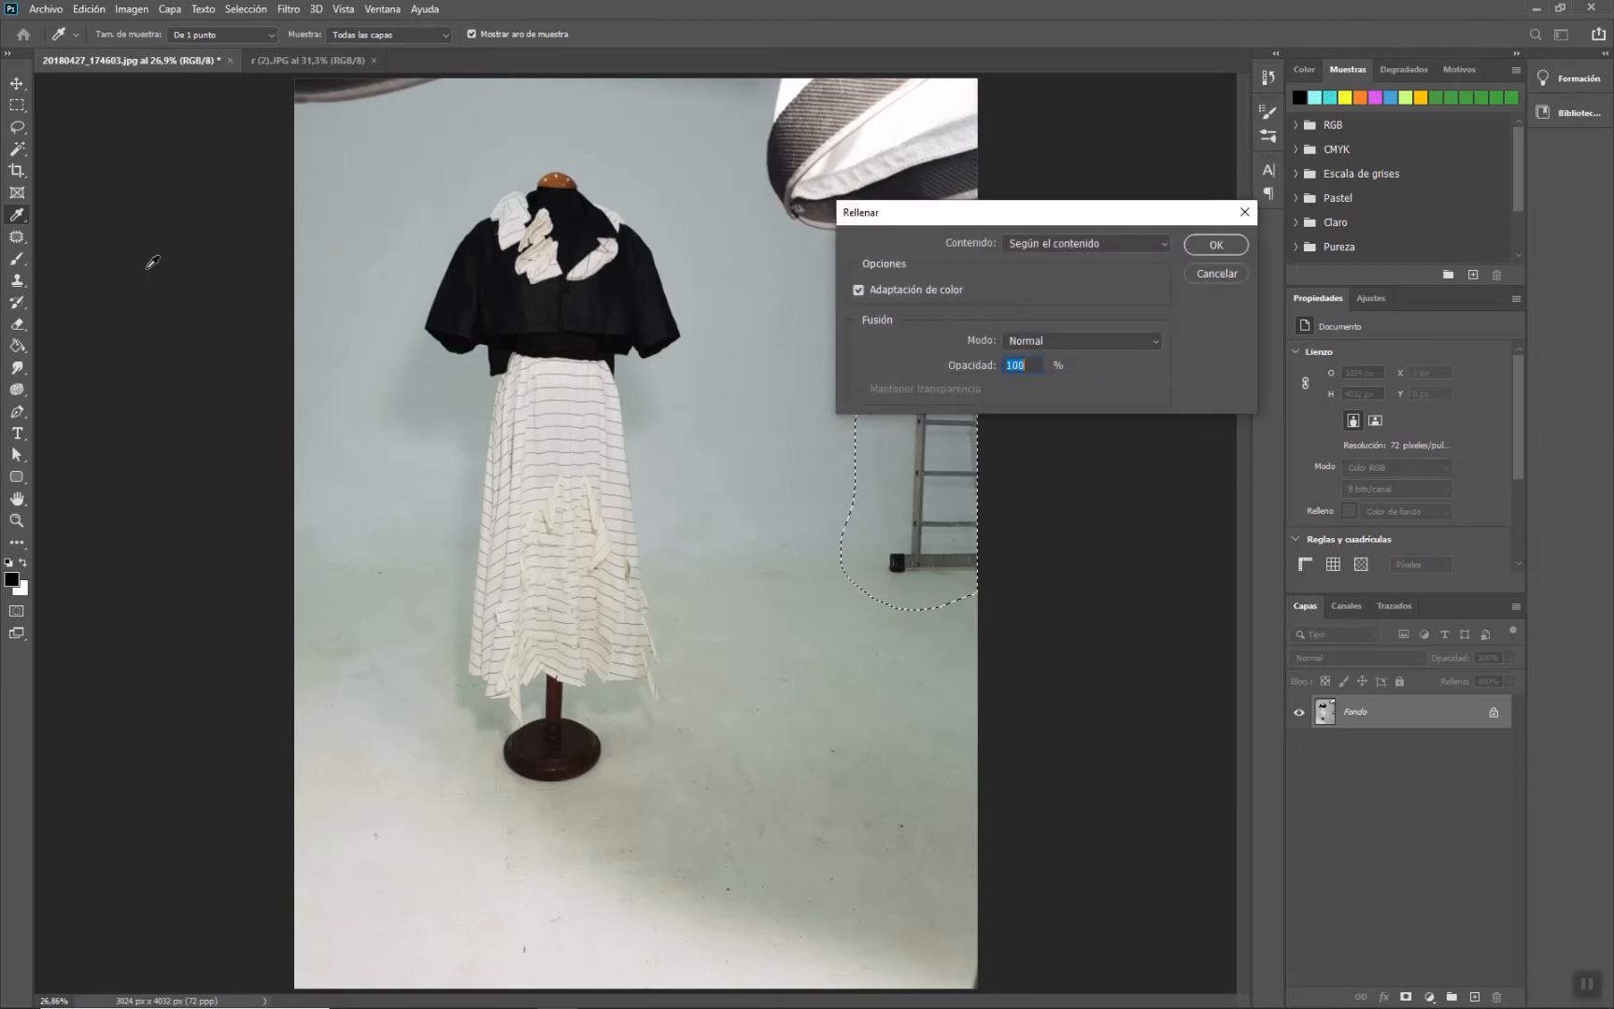
click(1214, 246)
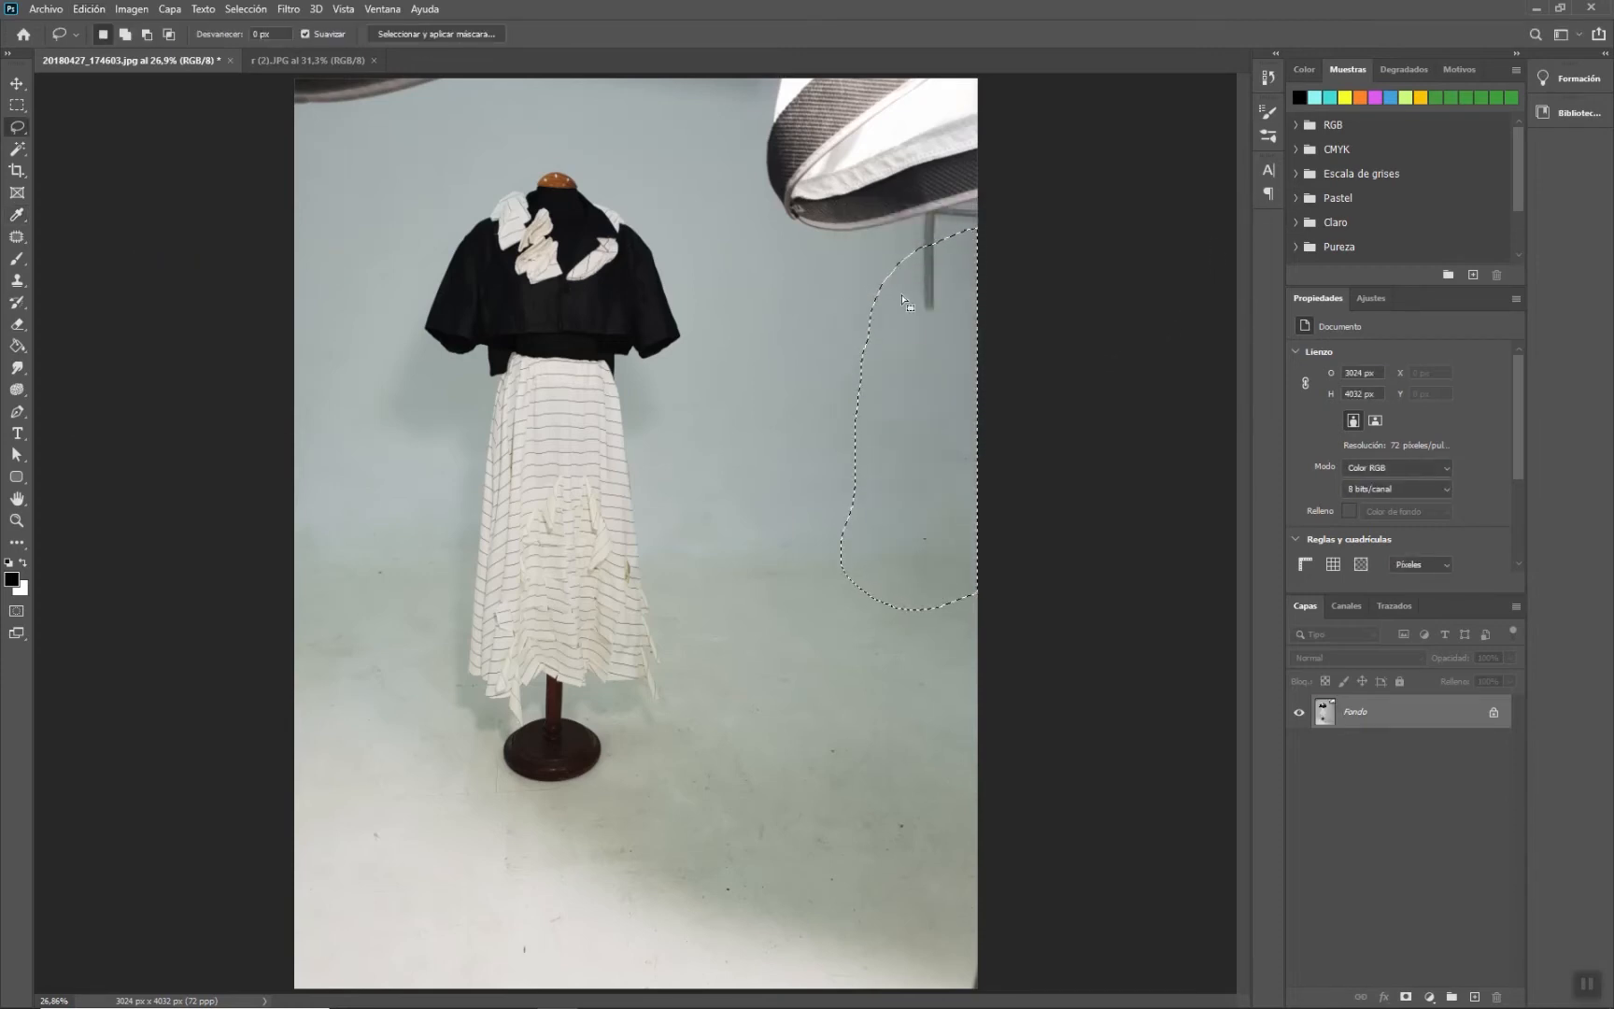
key(ctrl+d)
- Switch to the r (2).JPG photo and lasso the dark strip along its lower right edge
click(289, 58)
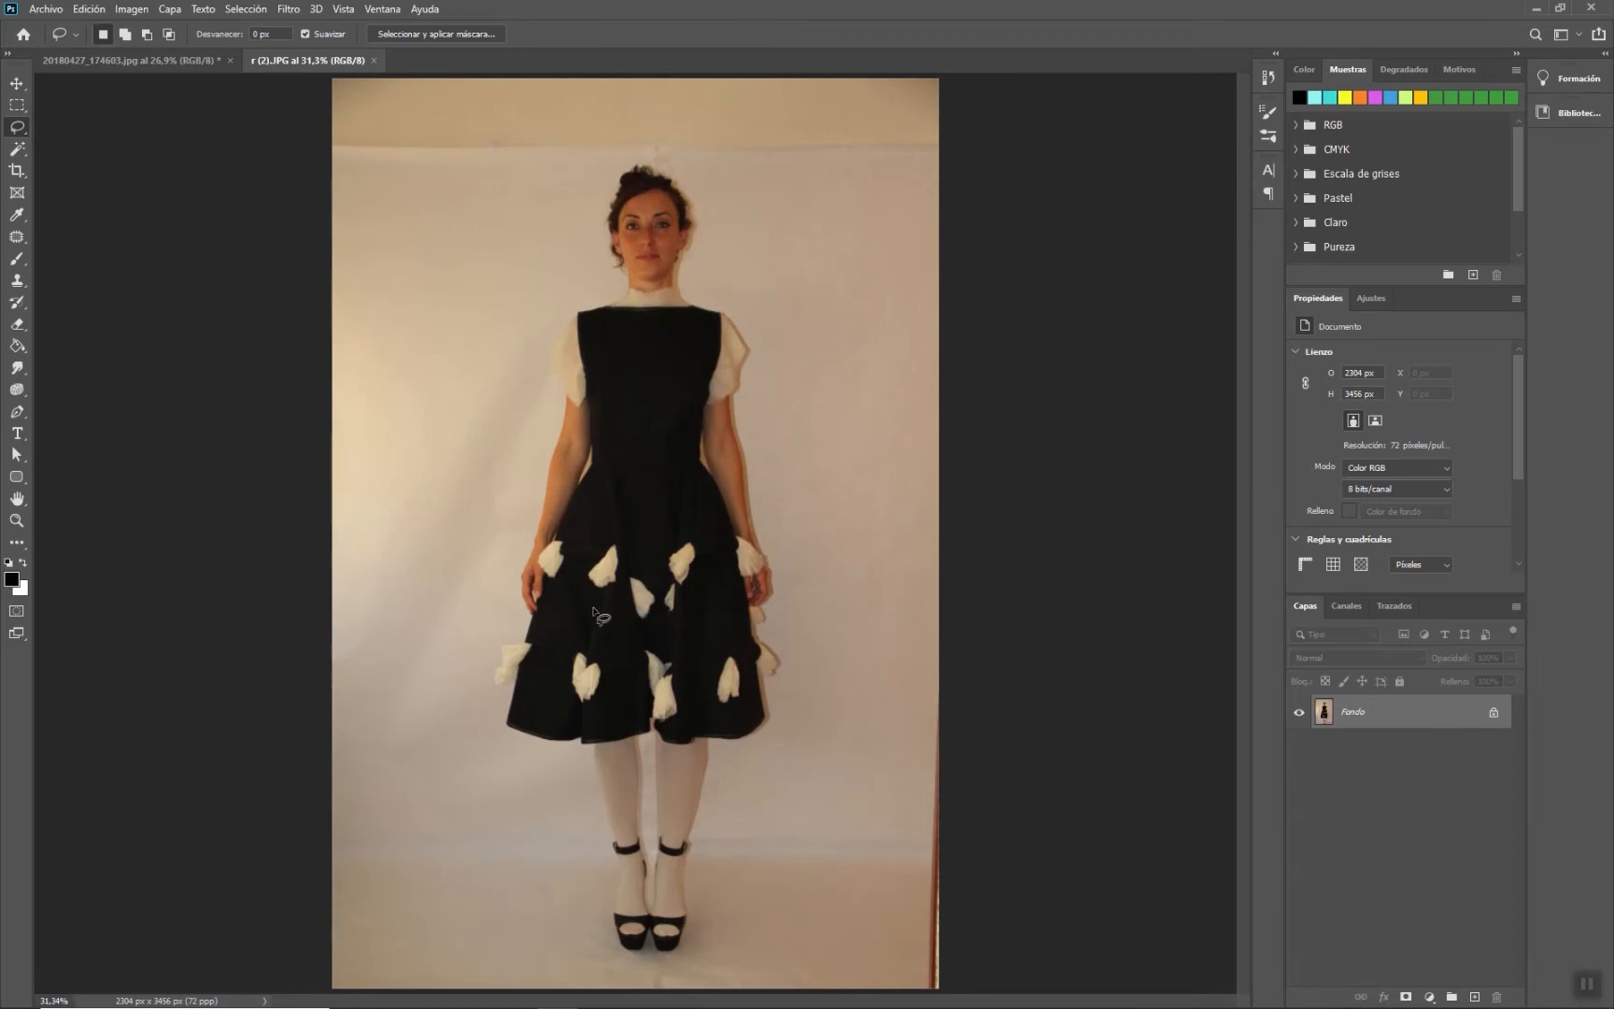
mouse_move(937, 695)
mouse_down()
mouse_move(901, 973)
mouse_move(904, 996)
mouse_move(947, 999)
mouse_move(977, 988)
mouse_move(997, 695)
mouse_up()
- Content-aware fill the selected edge strip and deselect
click(90, 10)
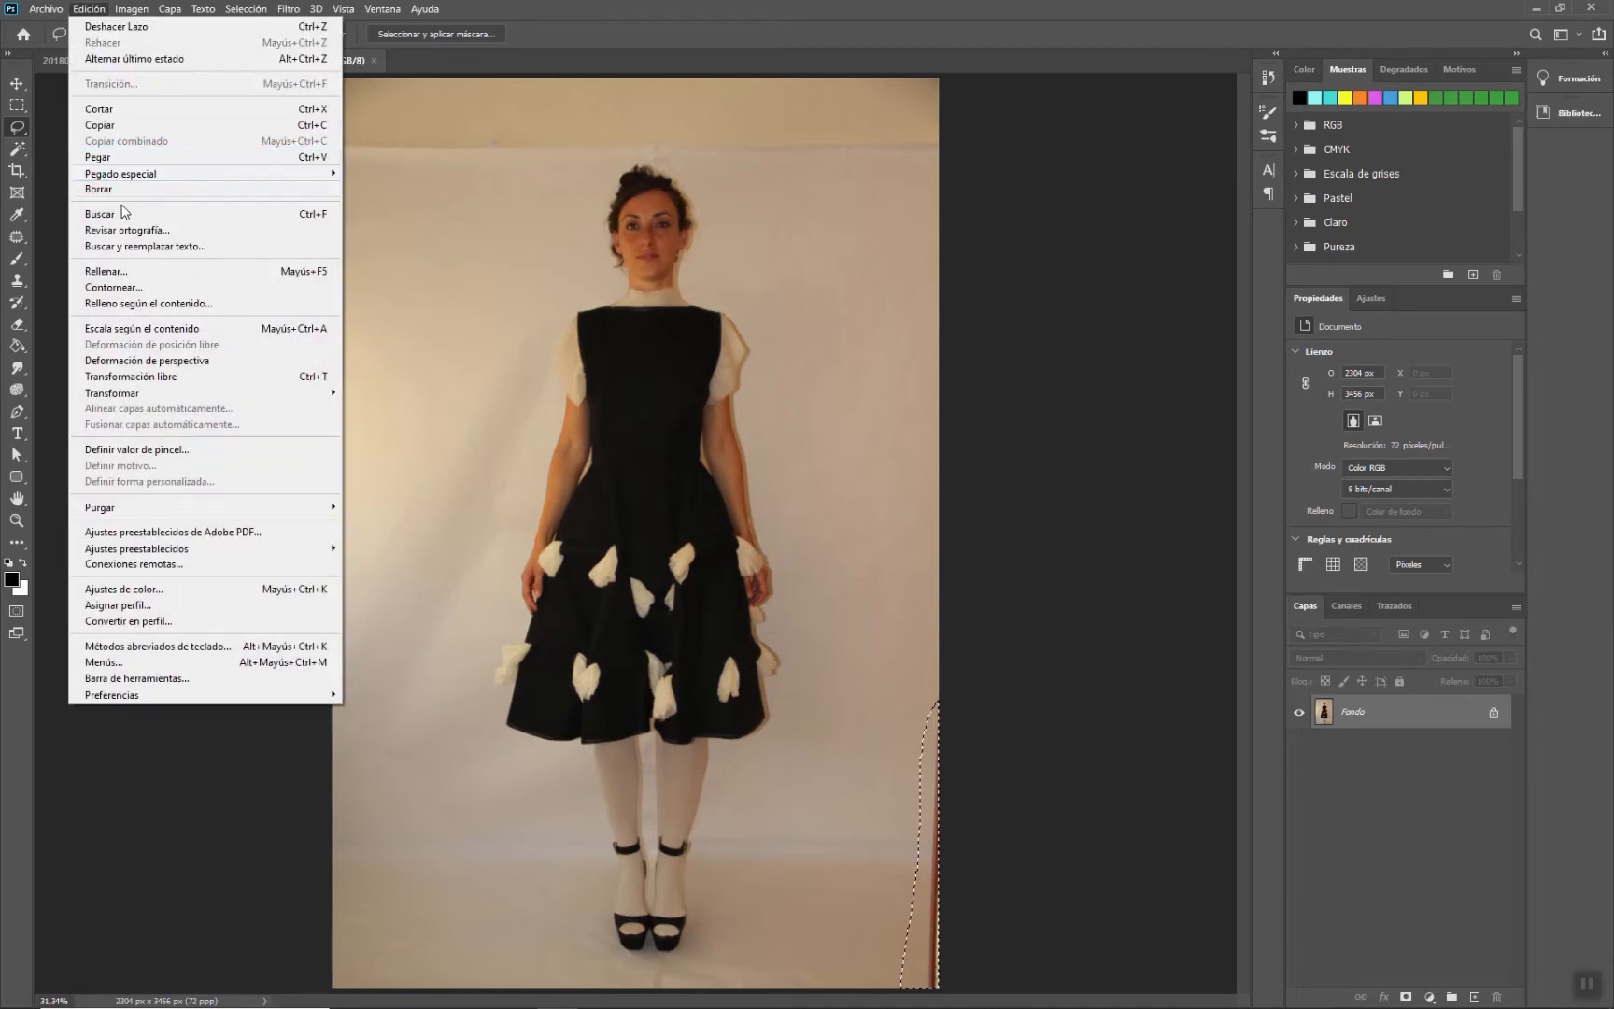
click(119, 277)
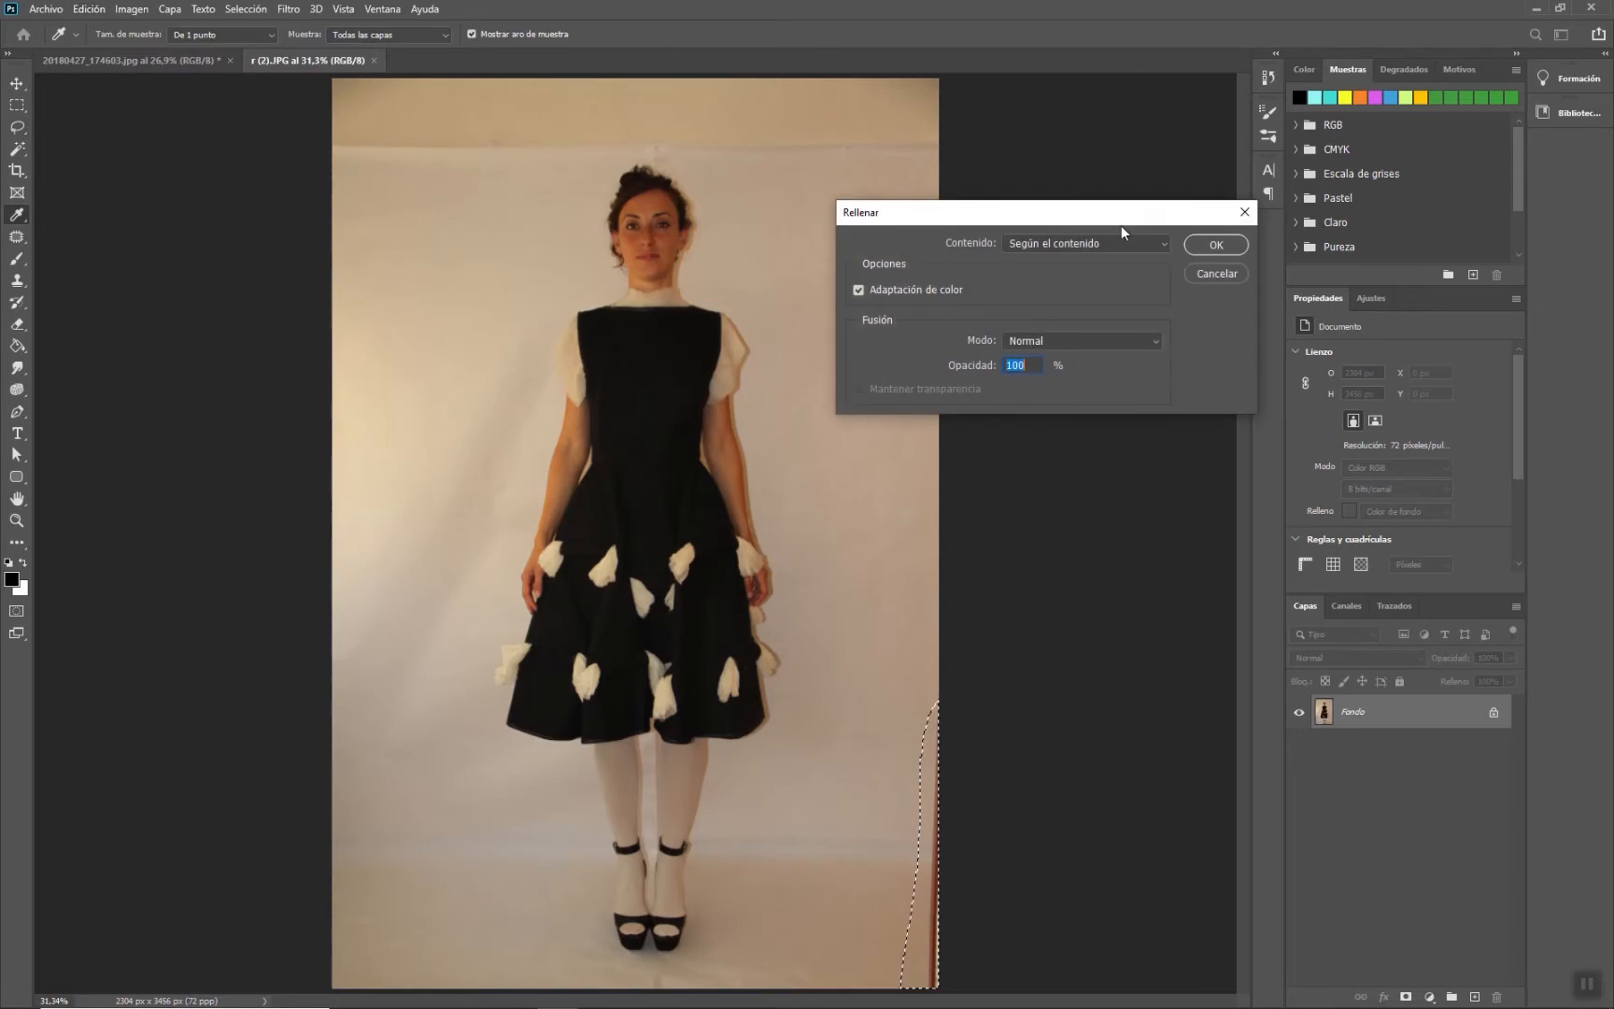
click(1227, 249)
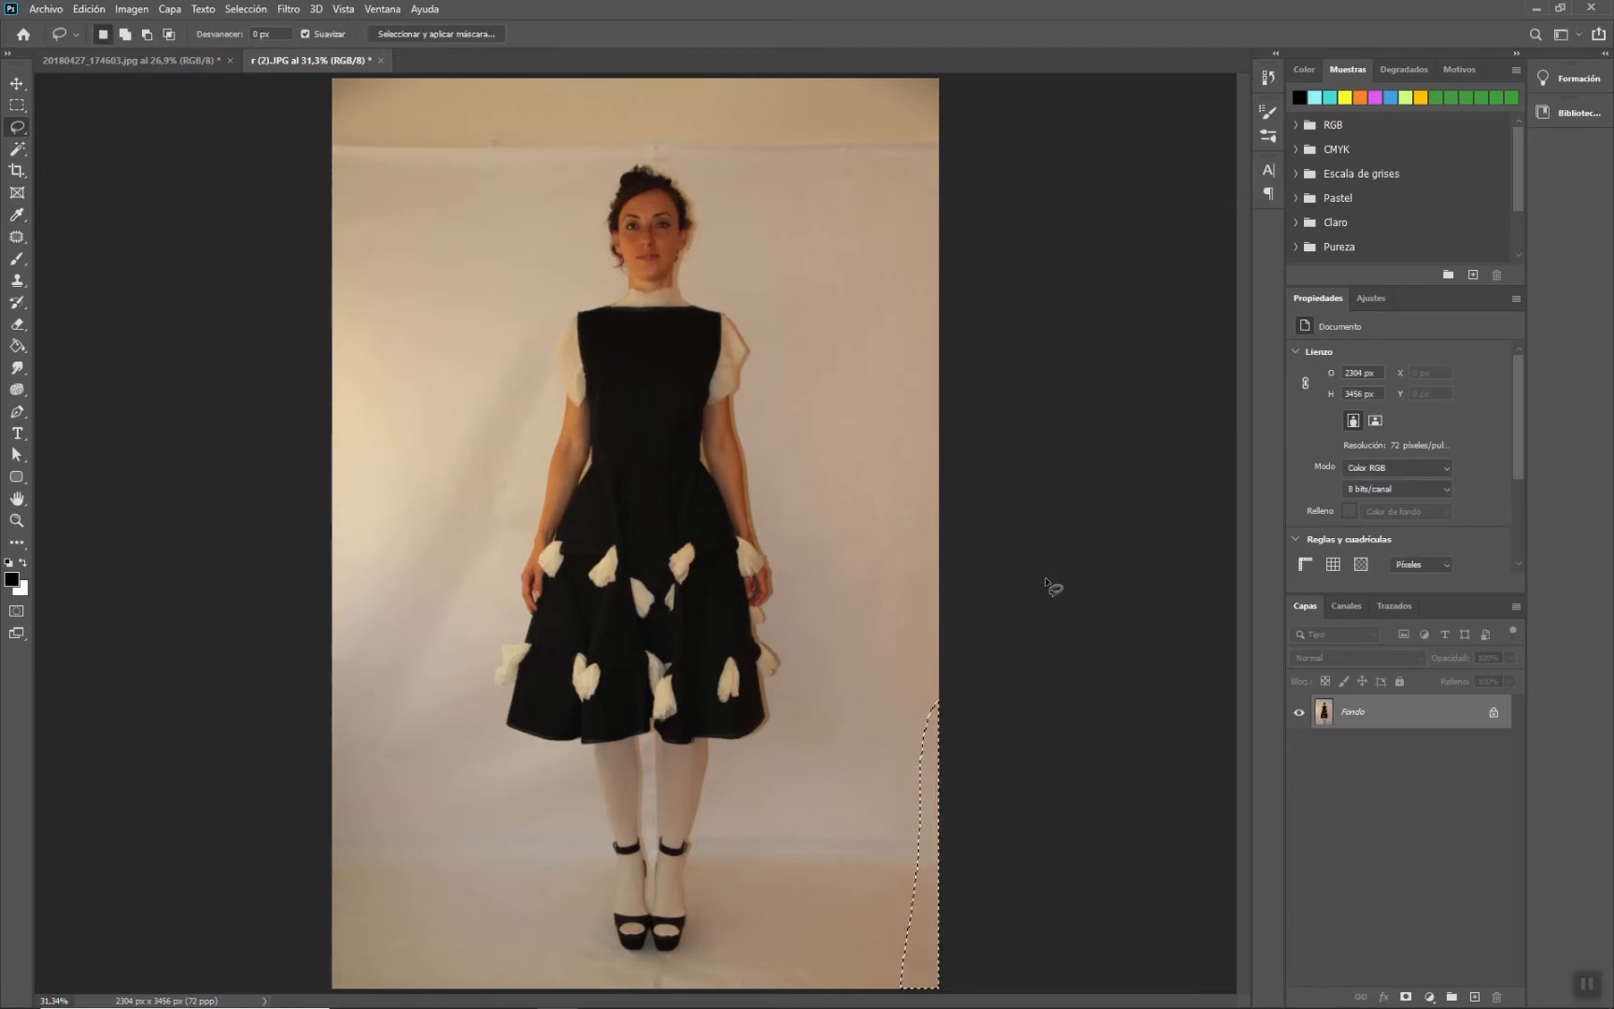
key(ctrl+d)
- Step back and forth through the History states to compare the image before and after the fill
click(1272, 77)
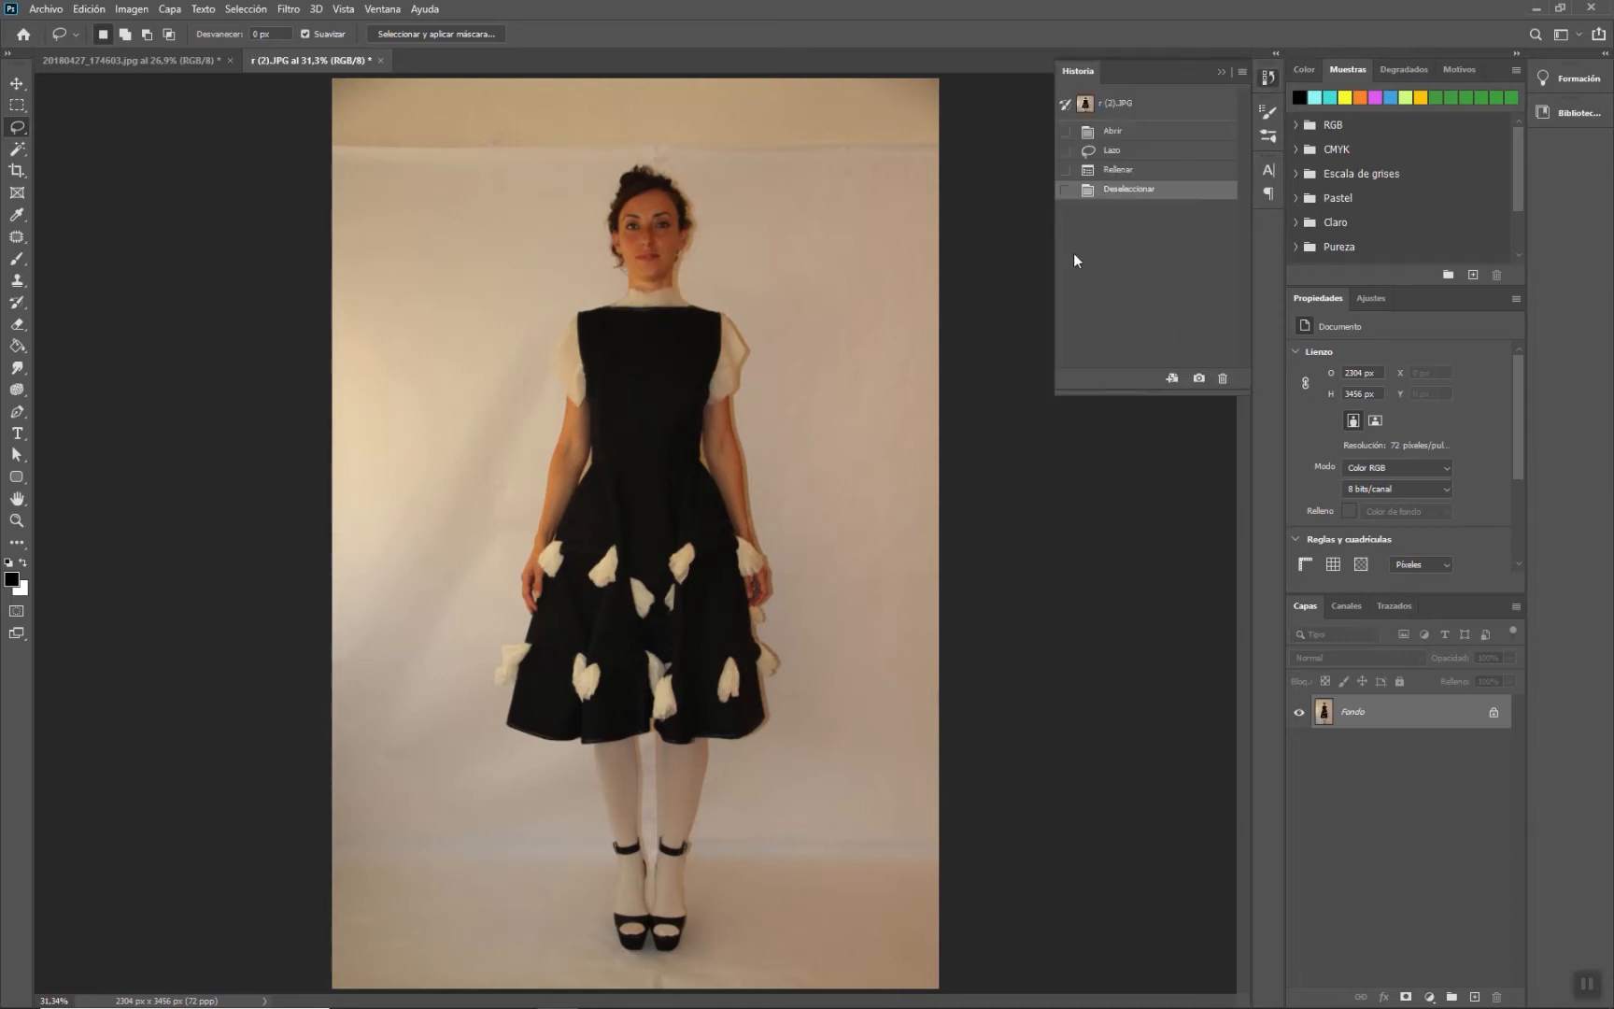
click(1129, 174)
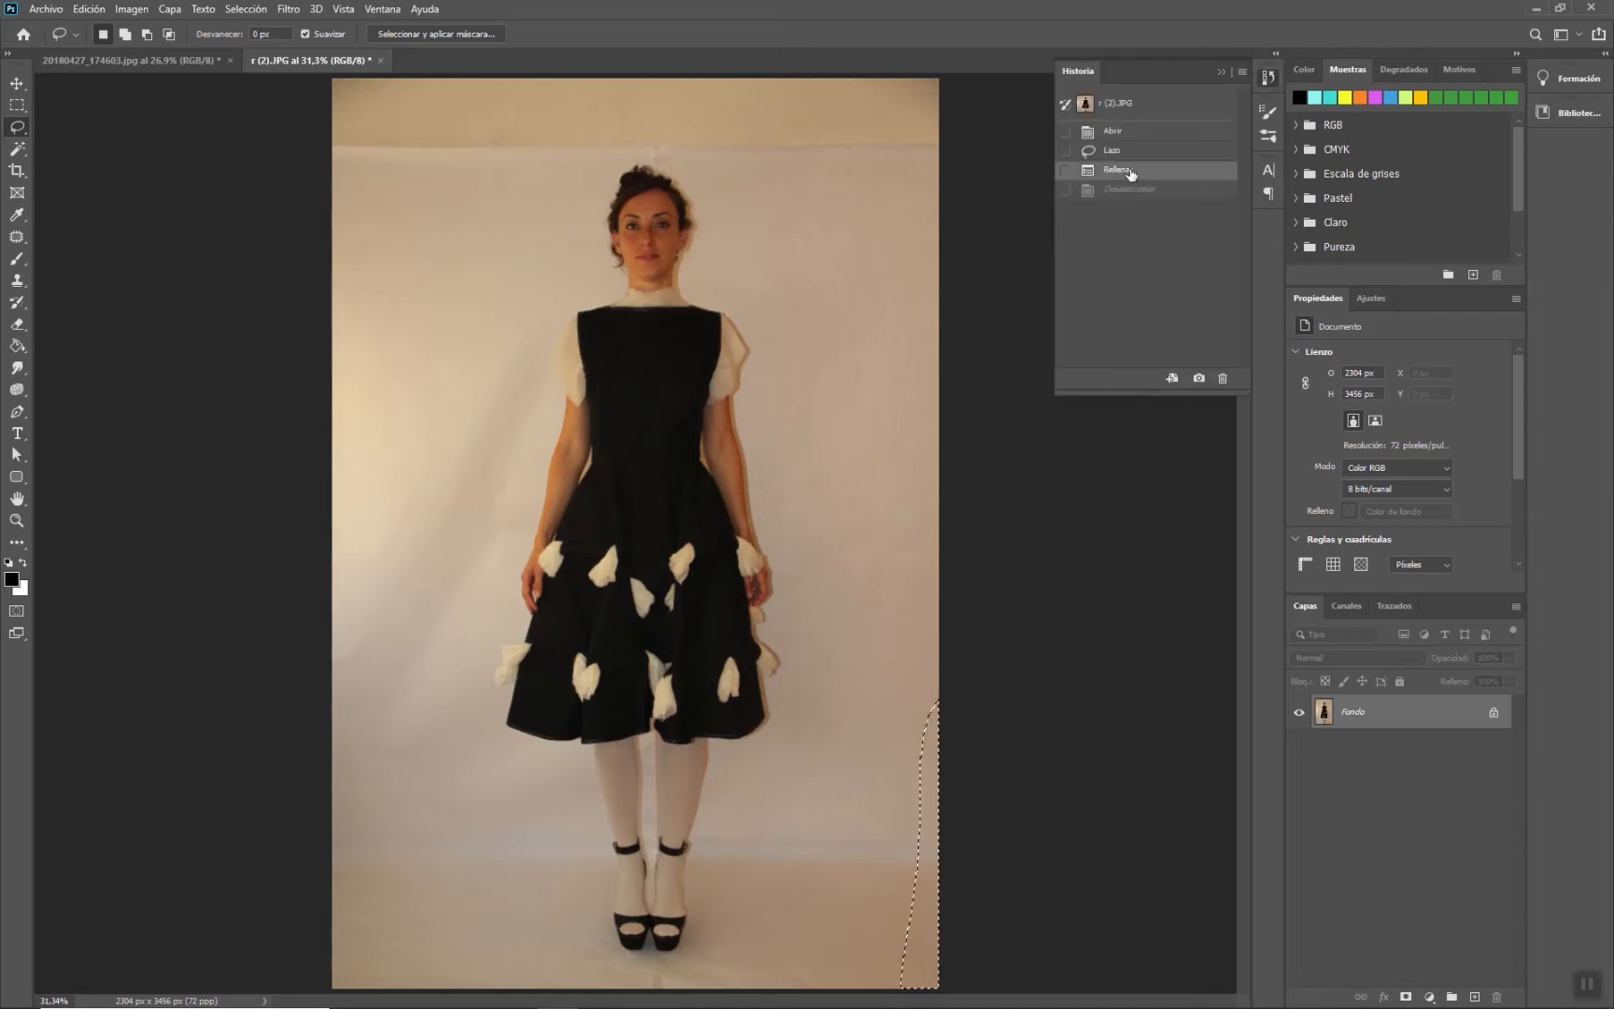
key(ctrl+z)
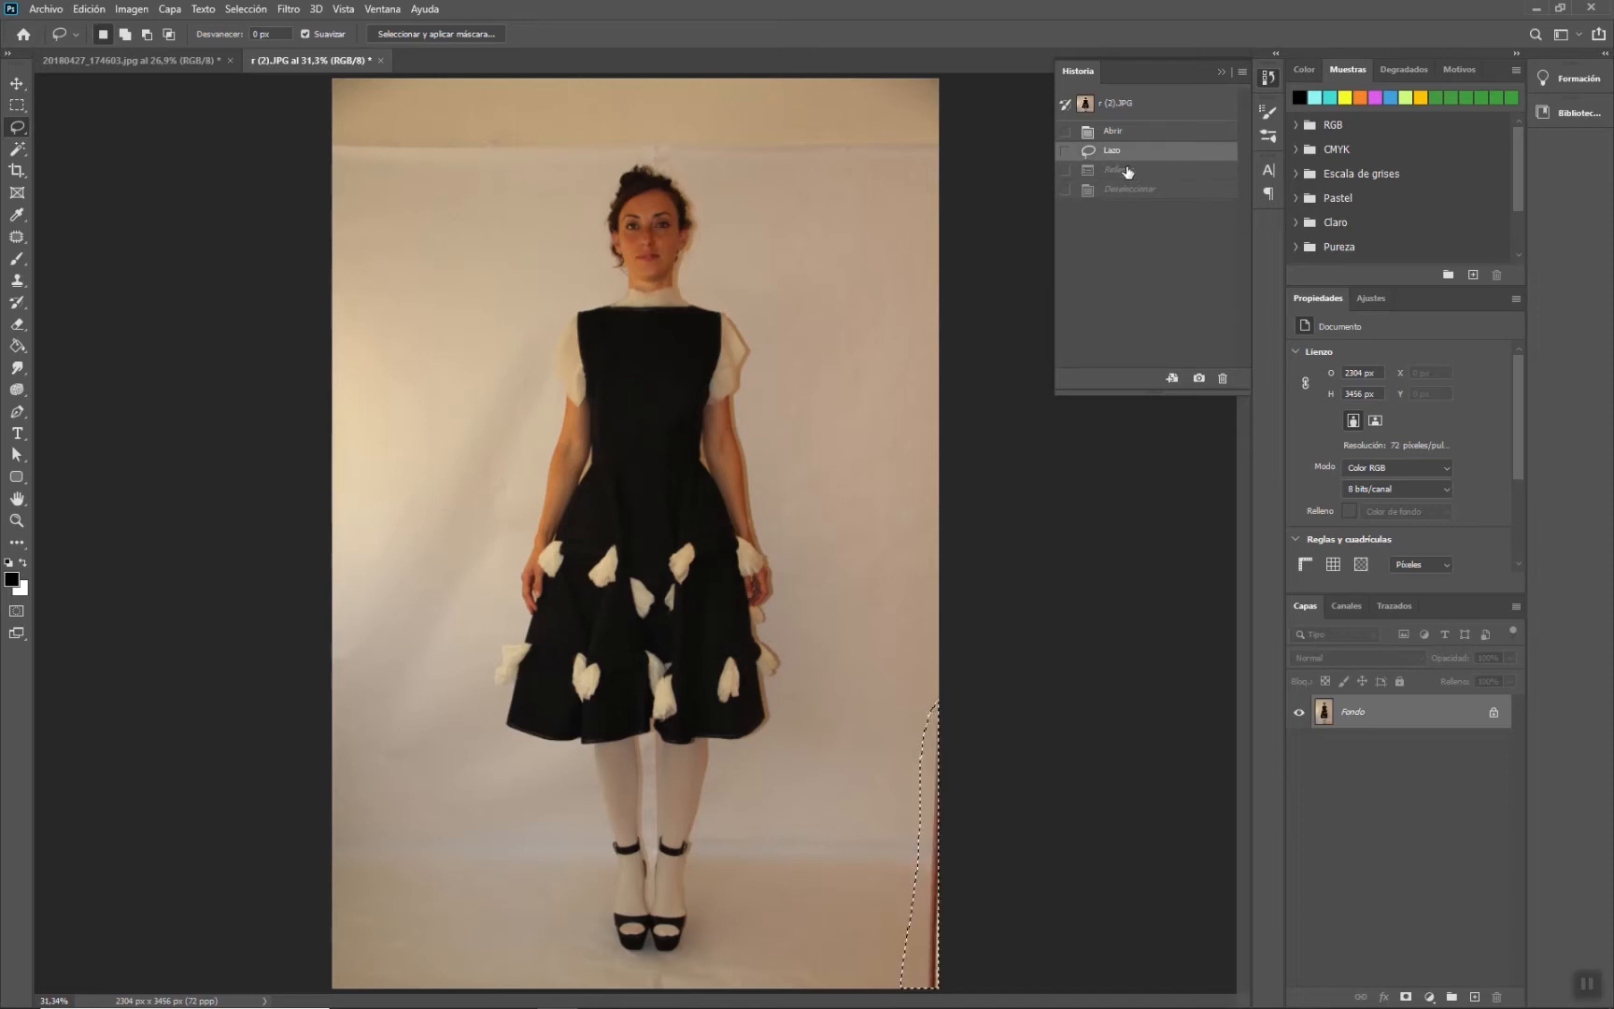
click(1126, 173)
click(1118, 192)
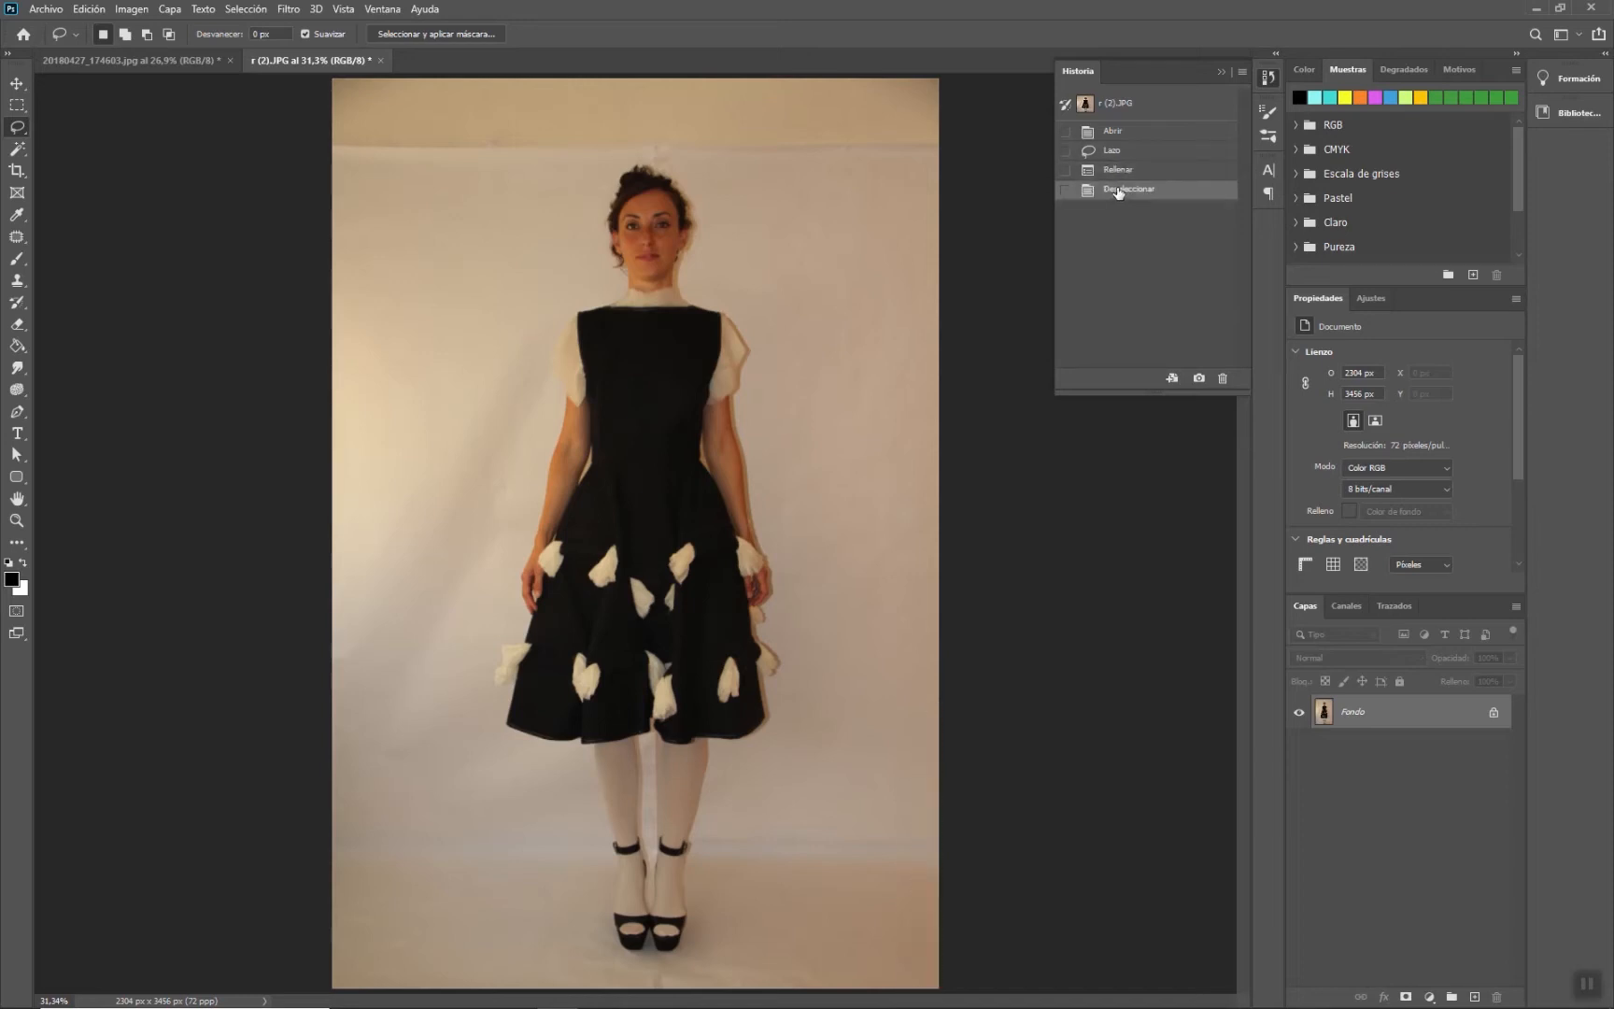
- Return to the mannequin photo, choose the Clone Stamp tool and set its brush size to 372 px
click(138, 62)
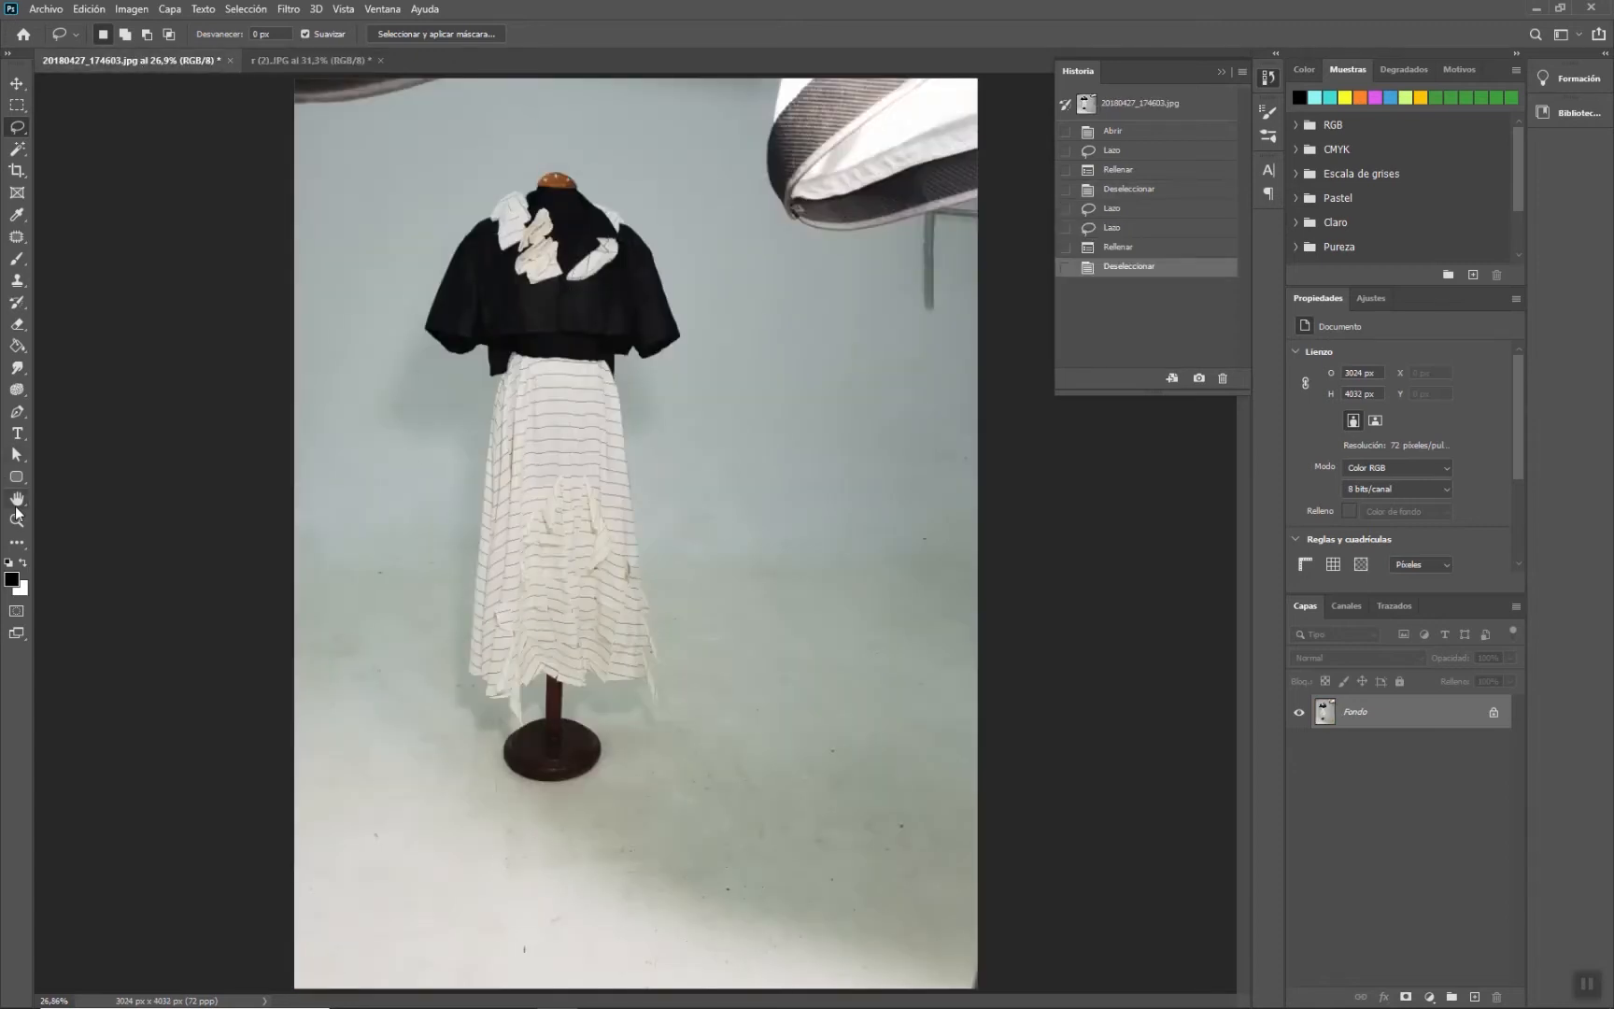
click(17, 280)
right_click(361, 329)
click(484, 354)
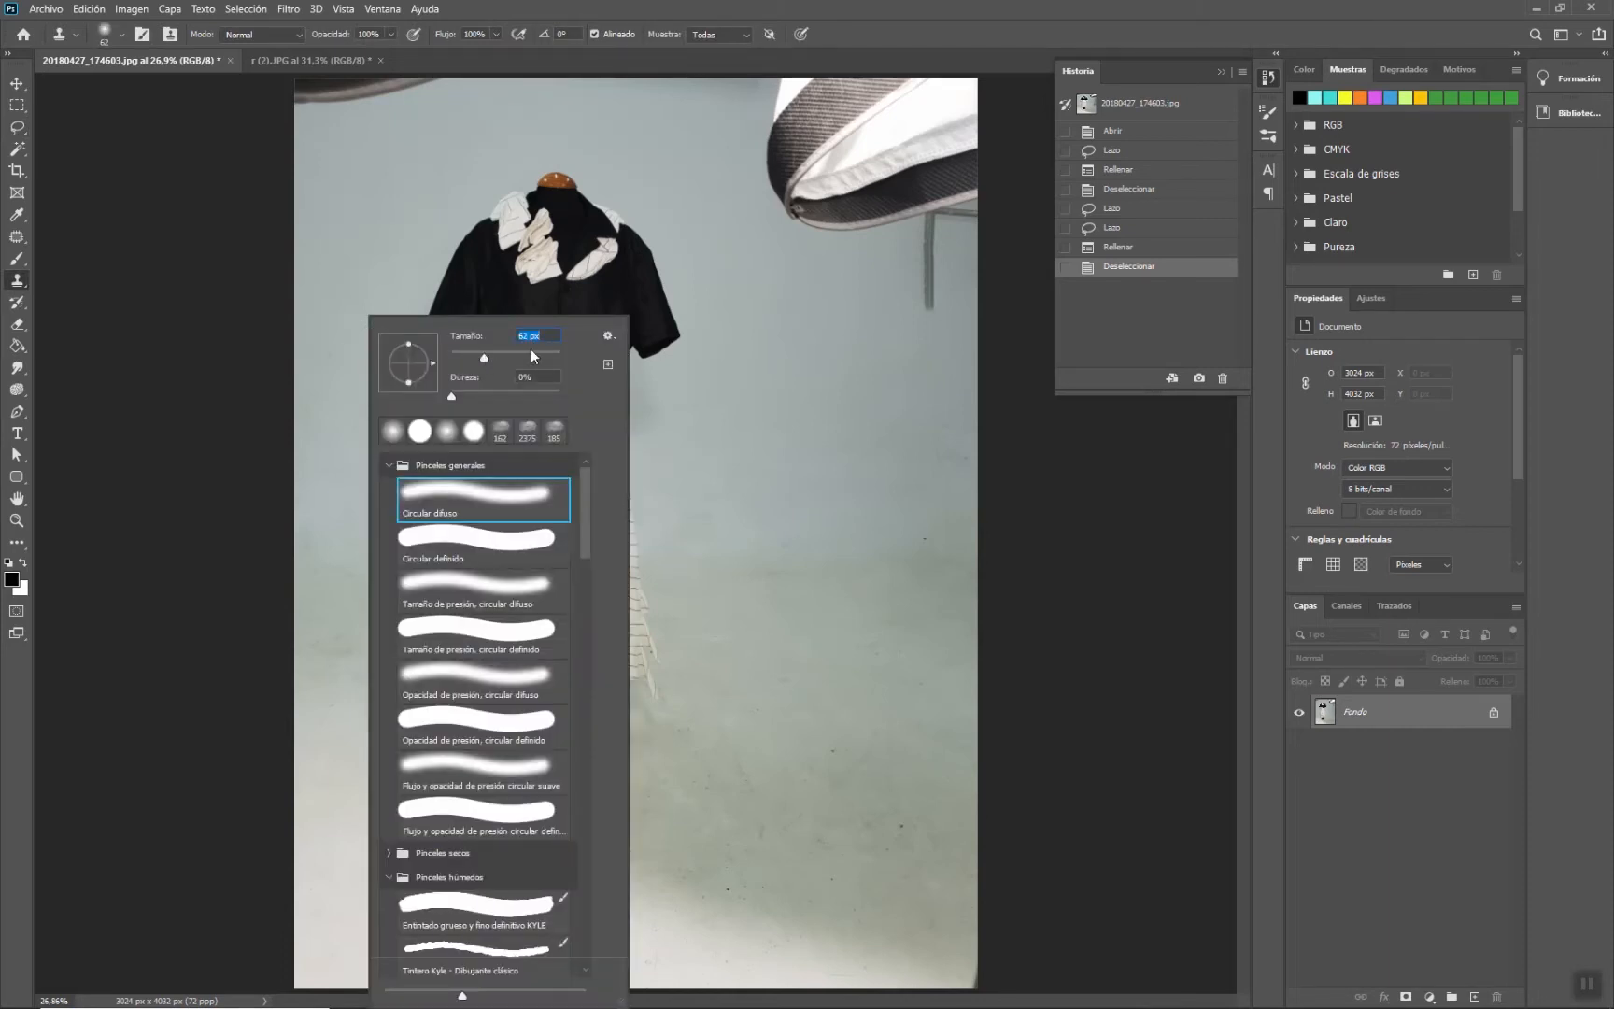
click(517, 353)
click(543, 355)
alt+click(558, 183)
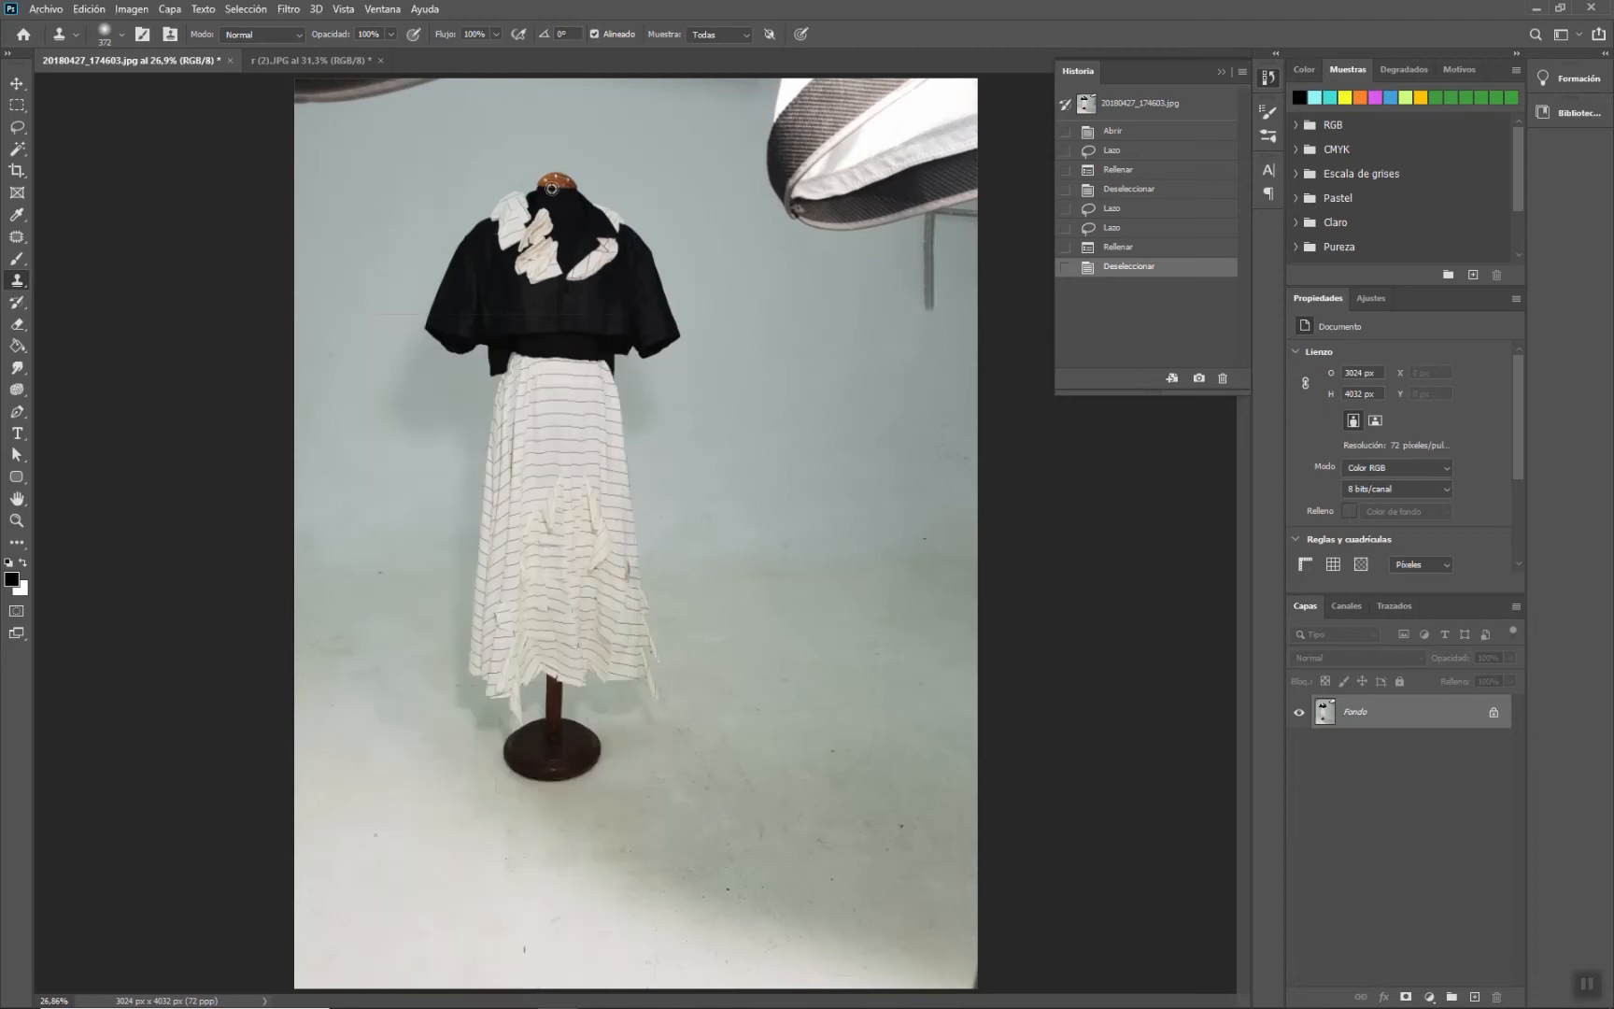
mouse_move(831, 393)
mouse_down()
mouse_move(833, 214)
mouse_move(820, 213)
mouse_move(827, 234)
mouse_move(782, 193)
mouse_move(765, 325)
mouse_move(745, 325)
mouse_move(750, 307)
mouse_move(737, 345)
mouse_move(768, 373)
mouse_move(813, 359)
mouse_move(850, 393)
mouse_move(792, 352)
mouse_move(737, 363)
mouse_move(734, 348)
mouse_move(754, 372)
mouse_move(866, 386)
mouse_move(875, 312)
mouse_move(829, 271)
mouse_move(807, 308)
mouse_move(845, 189)
mouse_move(853, 239)
mouse_move(881, 236)
mouse_move(905, 295)
mouse_move(907, 377)
mouse_move(934, 398)
mouse_move(911, 290)
mouse_move(940, 330)
mouse_move(832, 426)
mouse_move(781, 407)
mouse_move(802, 466)
mouse_move(802, 433)
mouse_move(838, 451)
mouse_move(836, 419)
mouse_move(790, 440)
mouse_move(802, 522)
mouse_move(804, 493)
mouse_move(799, 465)
mouse_move(784, 576)
mouse_move(797, 465)
mouse_move(786, 608)
mouse_move(811, 605)
mouse_move(864, 514)
mouse_move(819, 595)
mouse_move(878, 561)
mouse_move(892, 453)
mouse_move(887, 607)
mouse_move(780, 585)
mouse_move(775, 668)
mouse_move(864, 673)
mouse_move(826, 715)
mouse_move(817, 700)
mouse_move(815, 754)
mouse_move(855, 747)
mouse_up()
drag(874, 467, 846, 432)
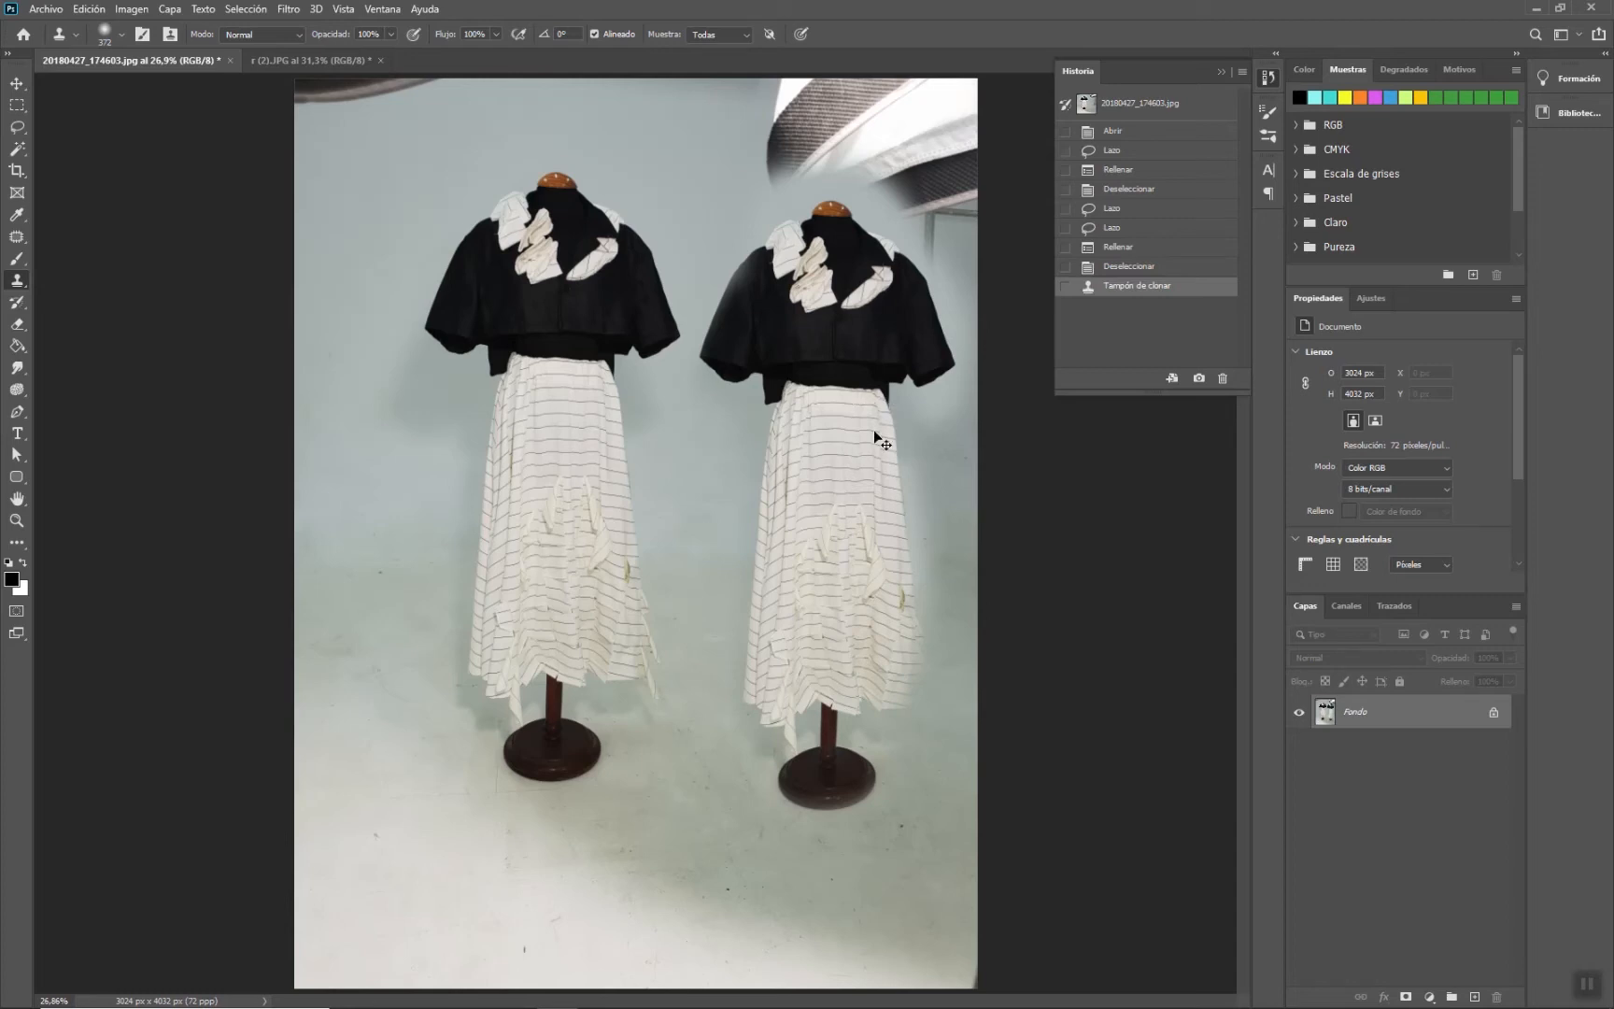
key(ctrl+z)
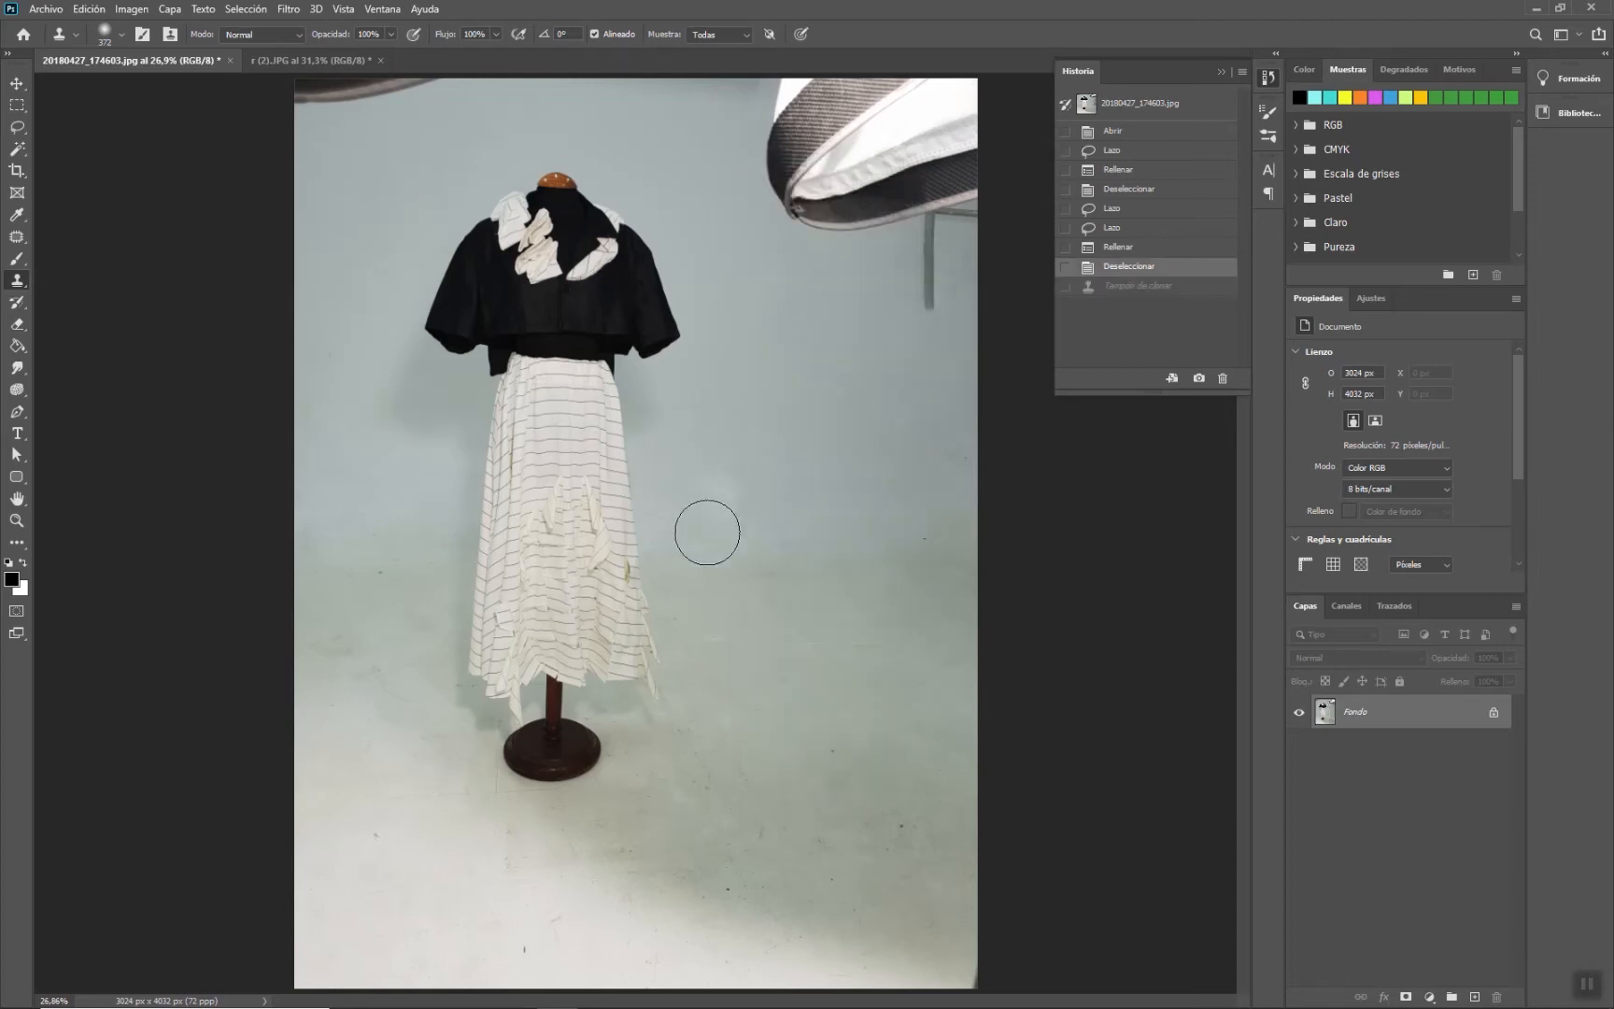
- Switch to r (2).JPG and clone-stamp over the wrinkles in the upper-left background
click(336, 59)
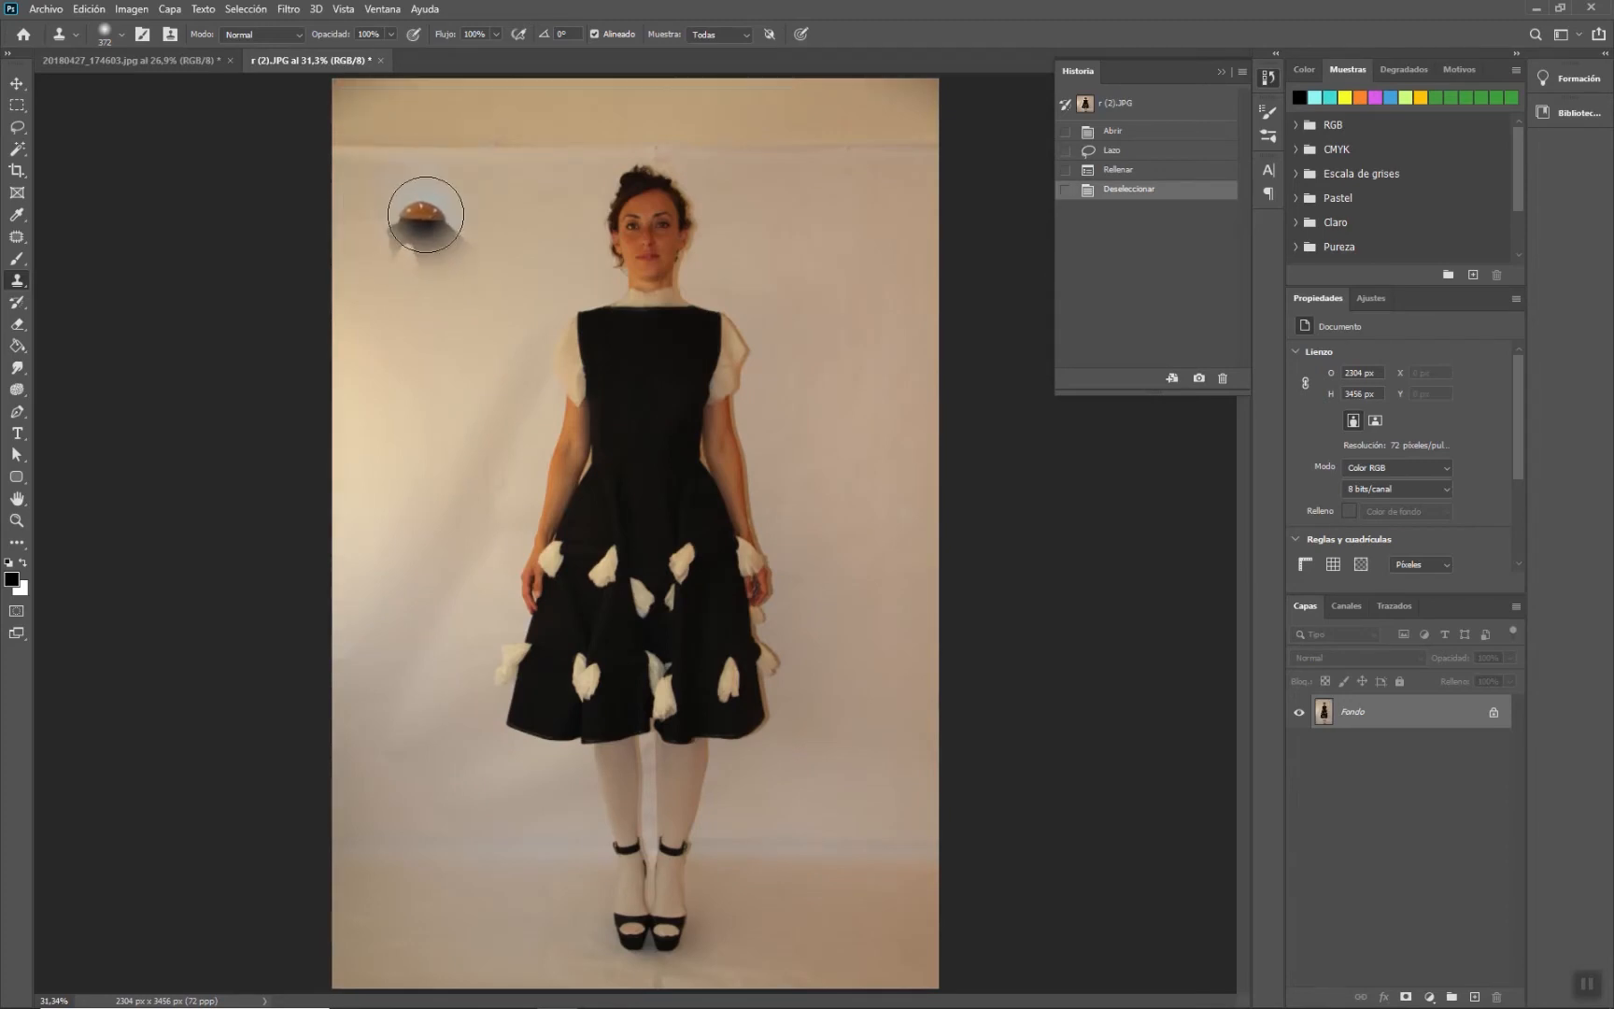
alt+click(426, 206)
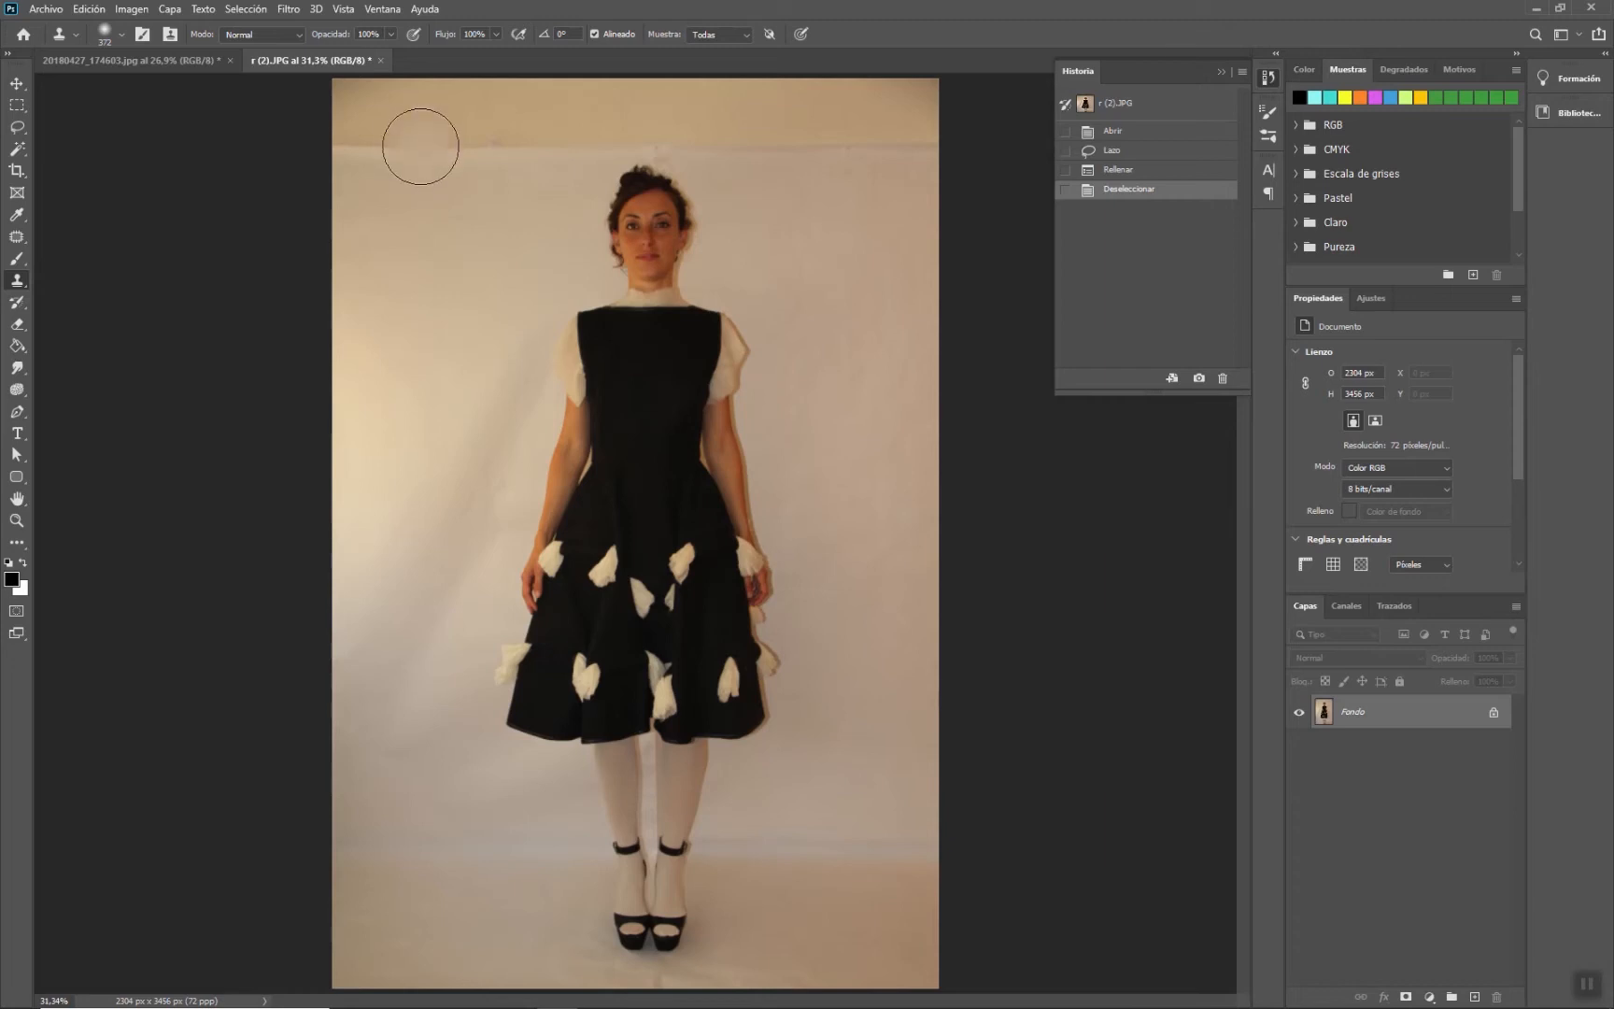
mouse_move(350, 140)
mouse_down()
mouse_move(316, 130)
mouse_move(339, 132)
mouse_move(352, 100)
mouse_up()
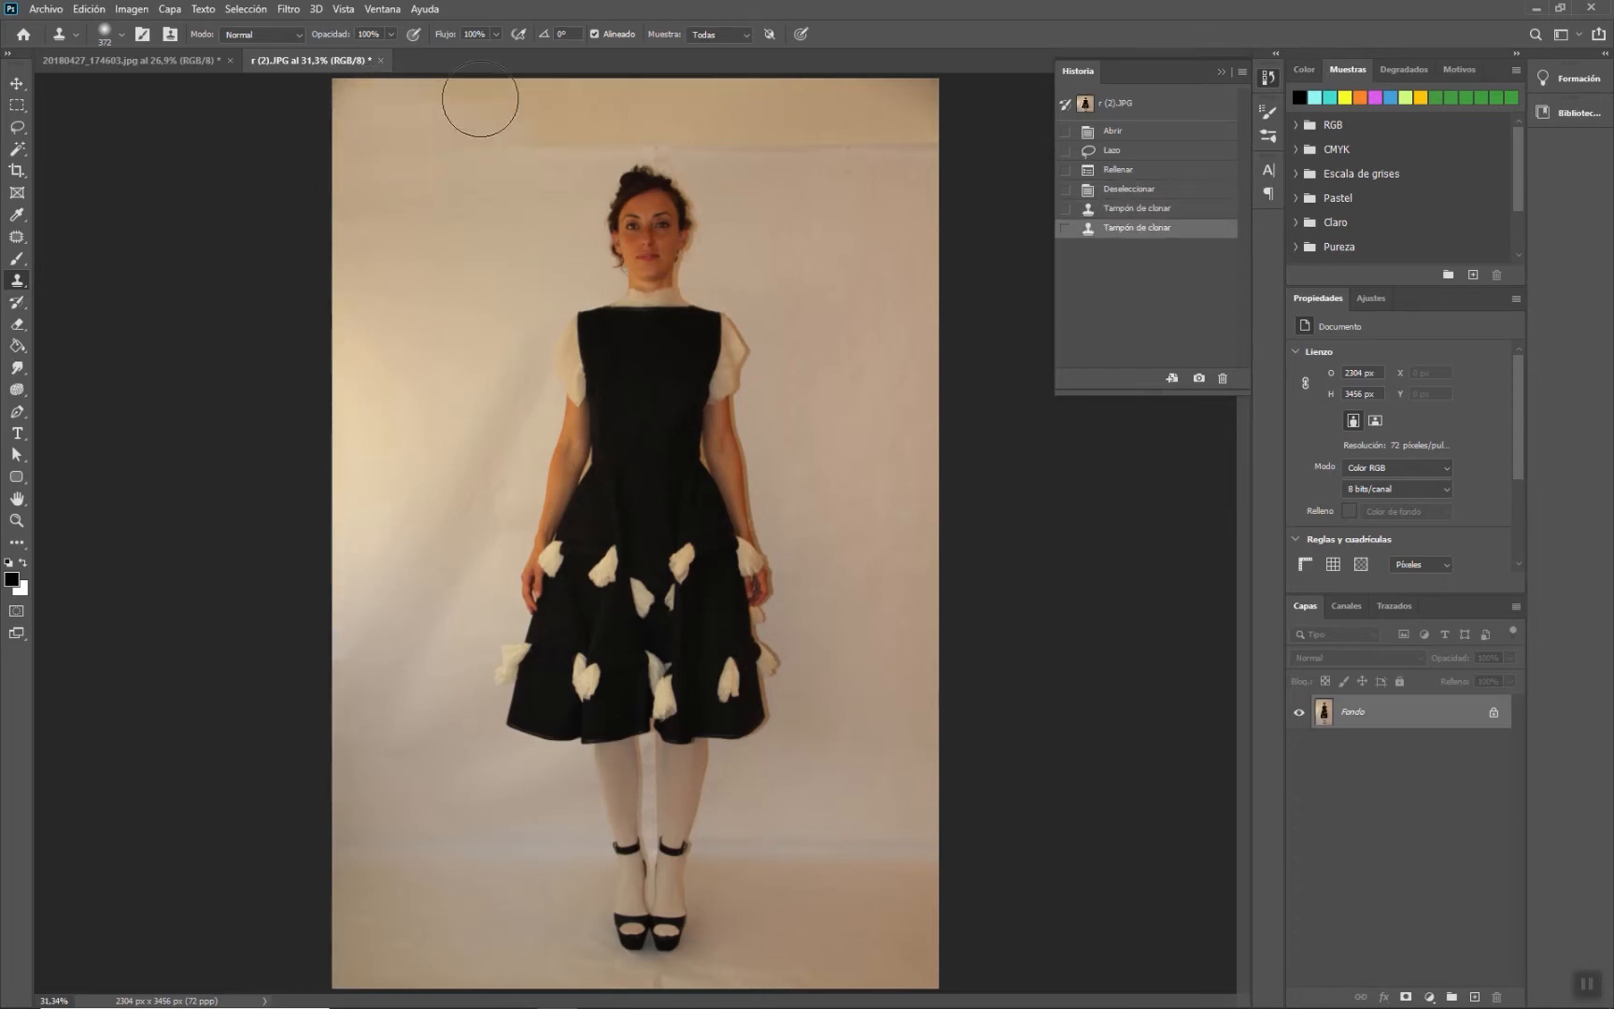
mouse_move(504, 134)
mouse_down()
mouse_move(454, 108)
mouse_move(442, 133)
mouse_up()
mouse_move(442, 199)
mouse_down()
mouse_move(541, 140)
mouse_move(549, 106)
mouse_up()
mouse_move(462, 183)
mouse_down()
mouse_move(574, 110)
mouse_move(497, 151)
mouse_up()
alt+click(880, 187)
drag(888, 164, 904, 146)
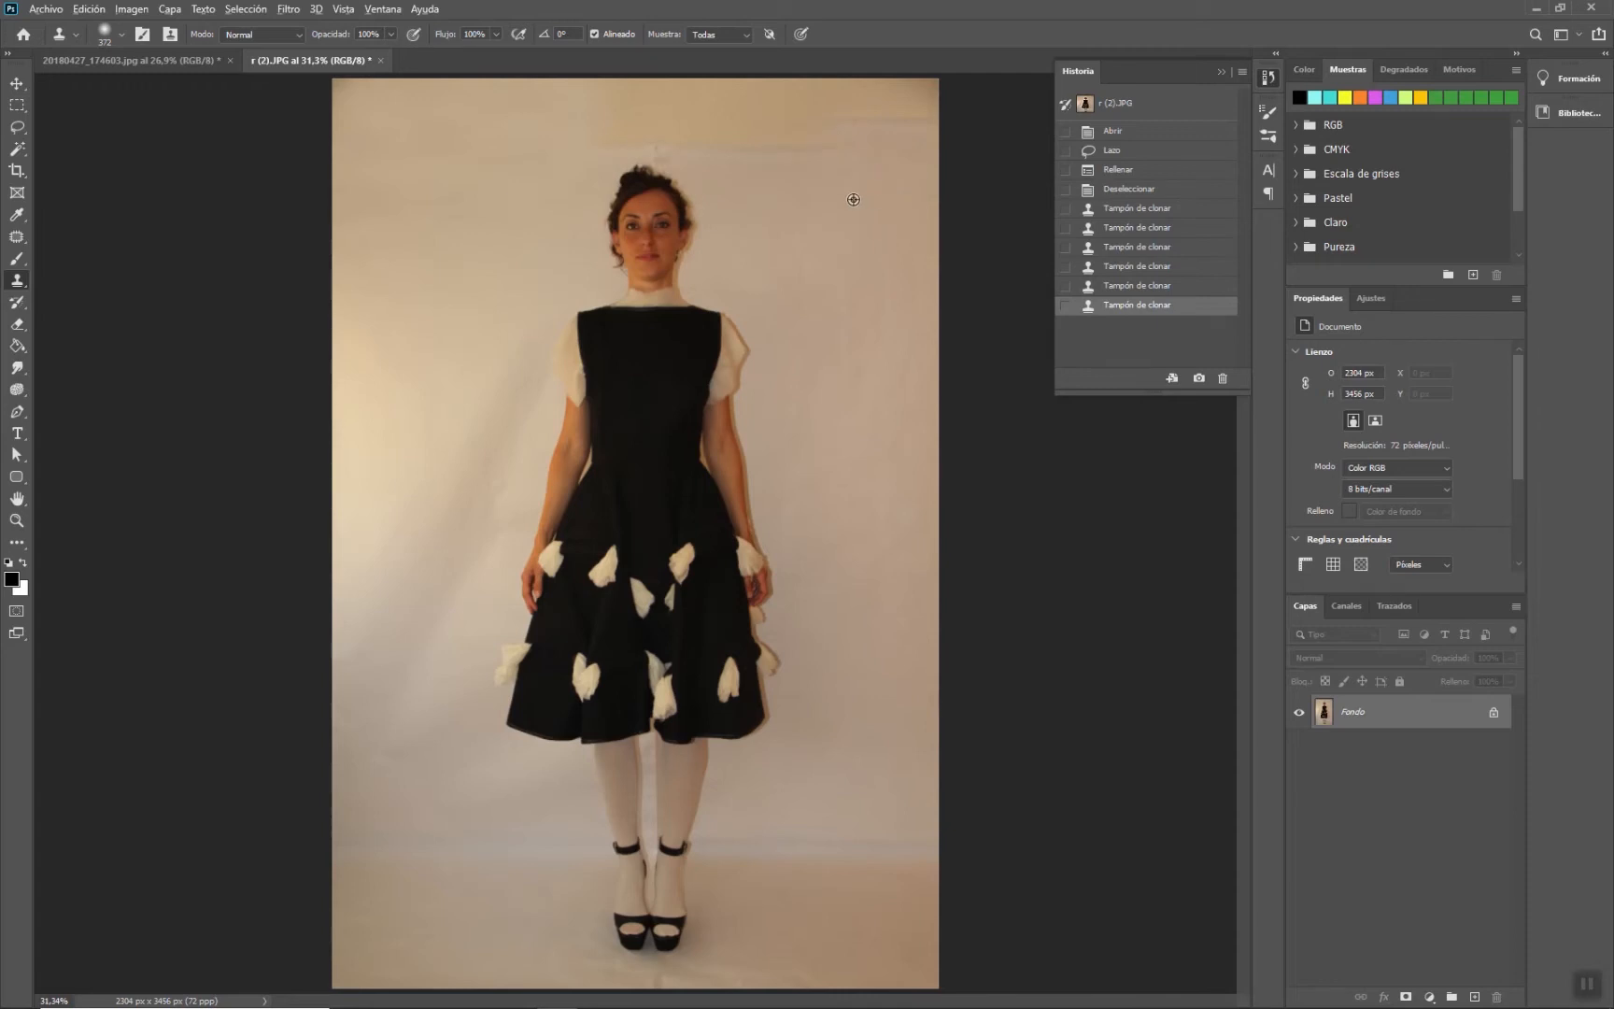
alt+click(433, 184)
mouse_move(786, 159)
mouse_down()
mouse_move(831, 158)
mouse_move(797, 140)
mouse_move(802, 171)
mouse_move(770, 108)
mouse_up()
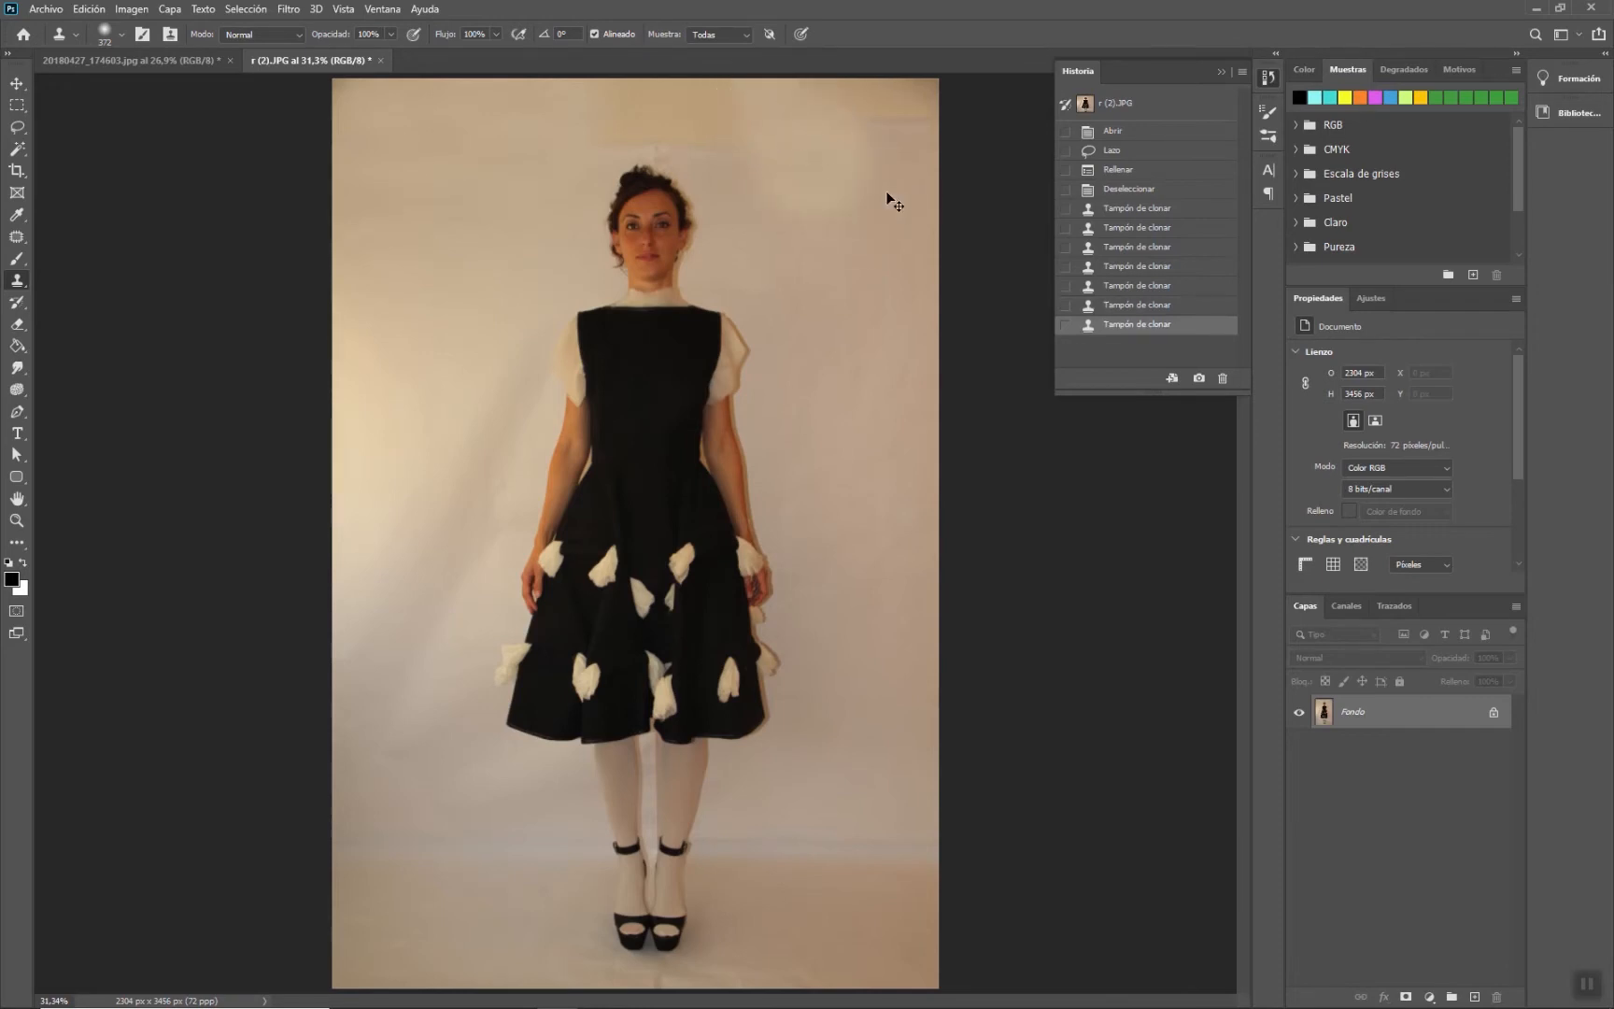
key(ctrl+z)
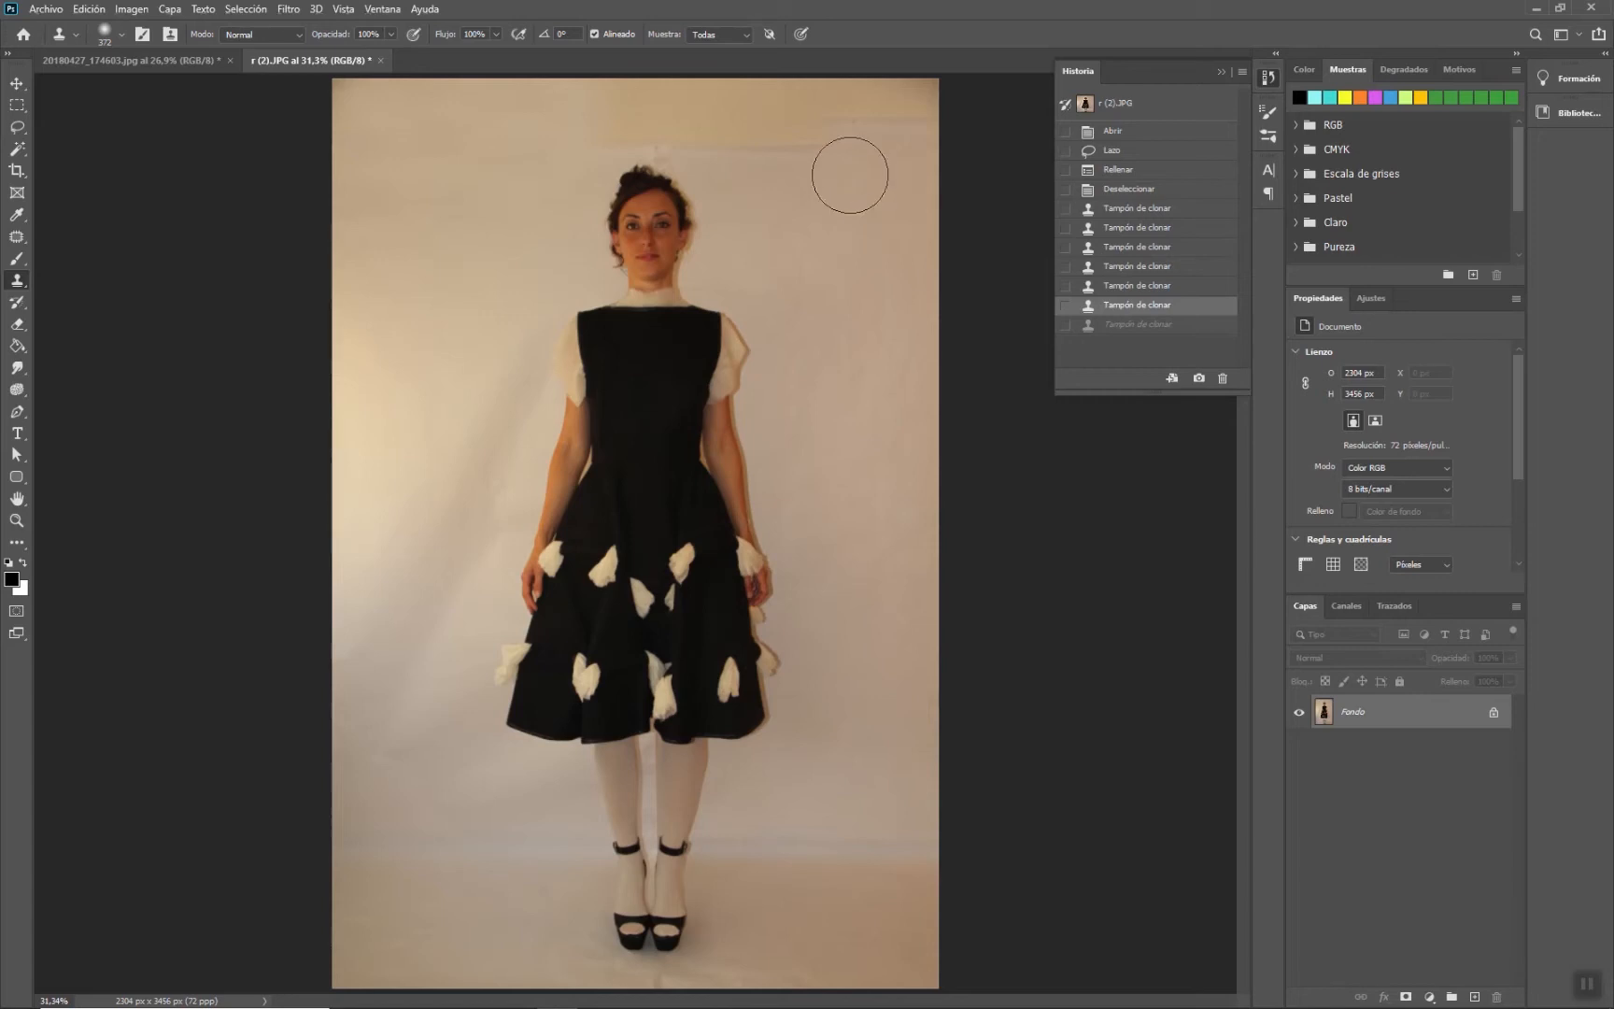
- Clone over the upper-right background, reducing the brush to 113 px for the area near the head
drag(886, 130, 864, 180)
right_click(864, 201)
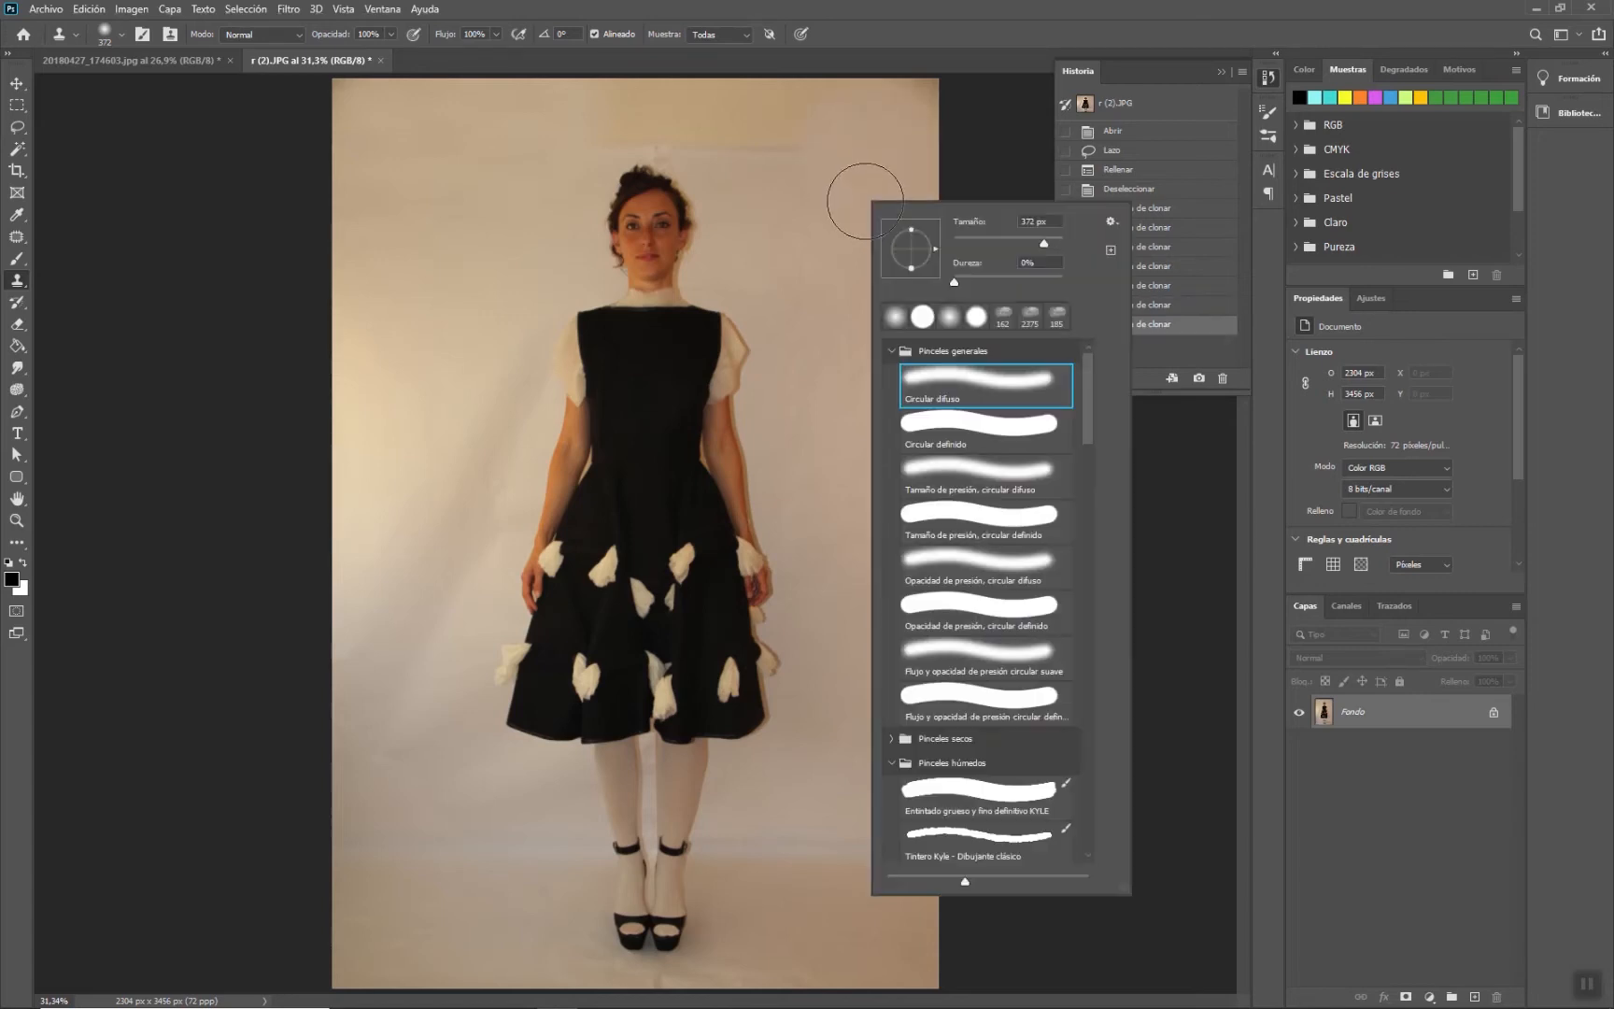
click(1021, 242)
alt+click(724, 177)
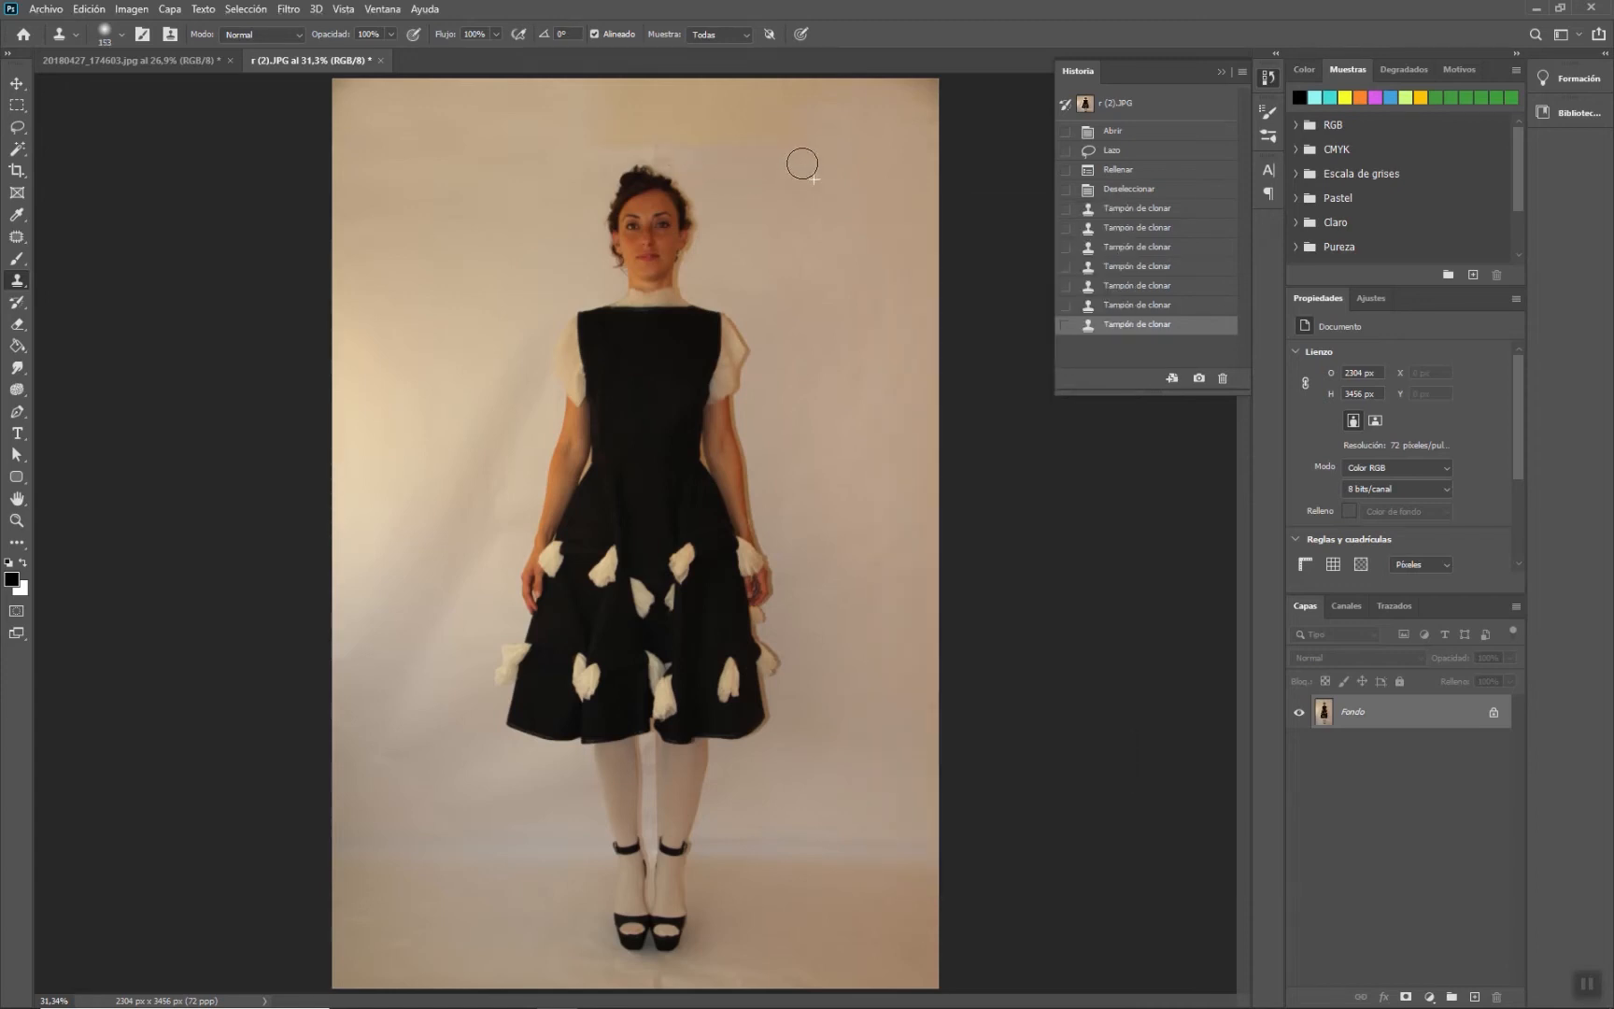
click(792, 152)
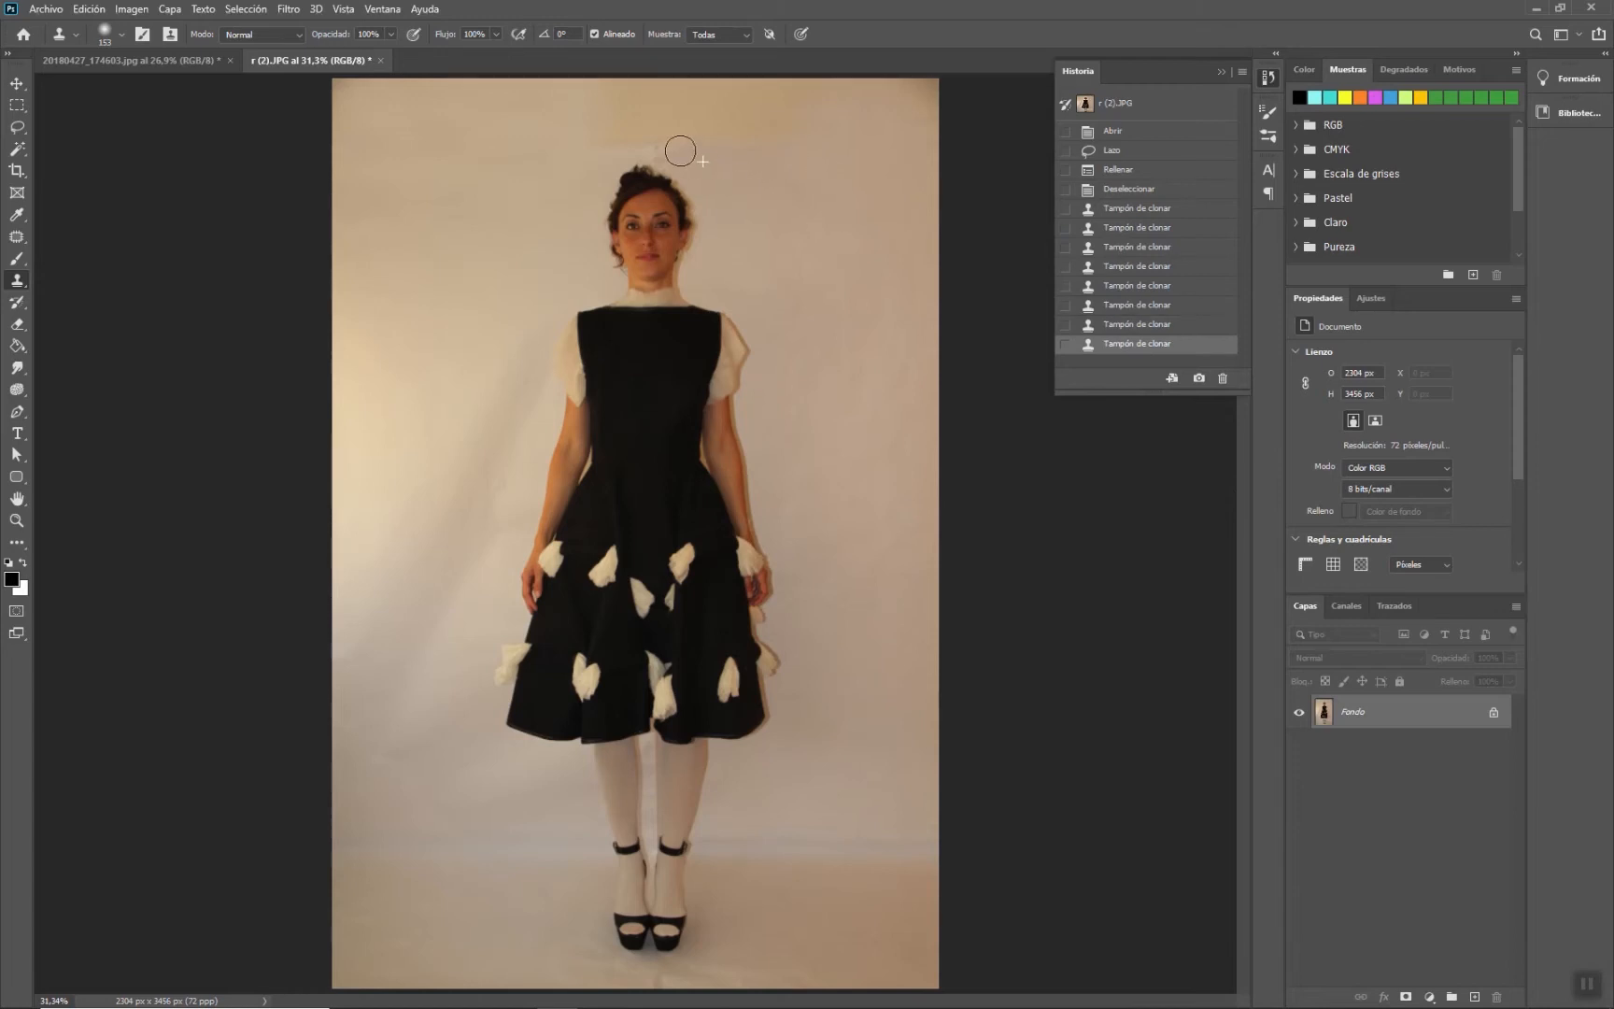
- Continue cloning over the wrinkles in the upper background around and above the model's head
mouse_move(660, 136)
mouse_down()
mouse_move(796, 140)
mouse_move(735, 106)
mouse_move(796, 112)
mouse_move(828, 88)
mouse_move(924, 92)
mouse_up()
alt+click(765, 165)
alt+click(796, 162)
alt+click(850, 150)
alt+click(810, 148)
mouse_move(793, 99)
mouse_down()
mouse_move(747, 94)
mouse_move(804, 135)
mouse_up()
alt+click(560, 170)
drag(595, 156, 654, 140)
alt+click(567, 147)
alt+click(591, 141)
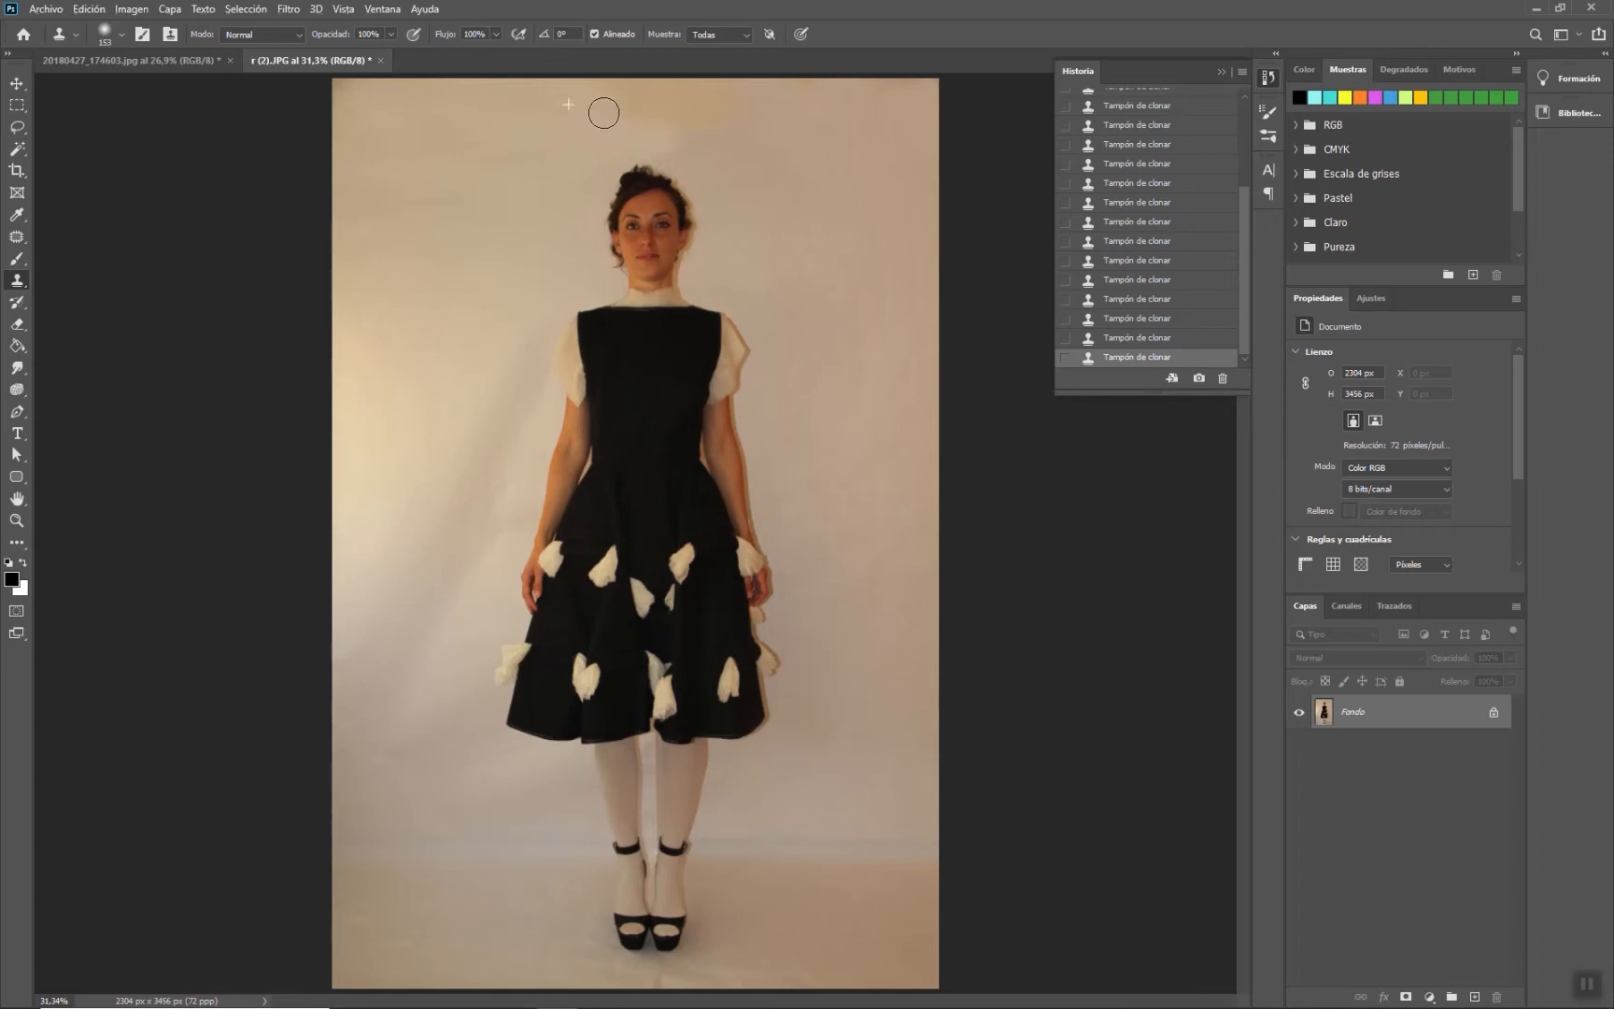
- Enlarge the Clone Stamp brush to about 300 px and clone along the top edge and the lower-left background
right_click(835, 150)
click(1013, 194)
click(793, 135)
click(682, 123)
click(651, 98)
click(715, 105)
click(753, 99)
alt+click(824, 174)
click(780, 108)
alt+click(487, 114)
drag(585, 91, 619, 96)
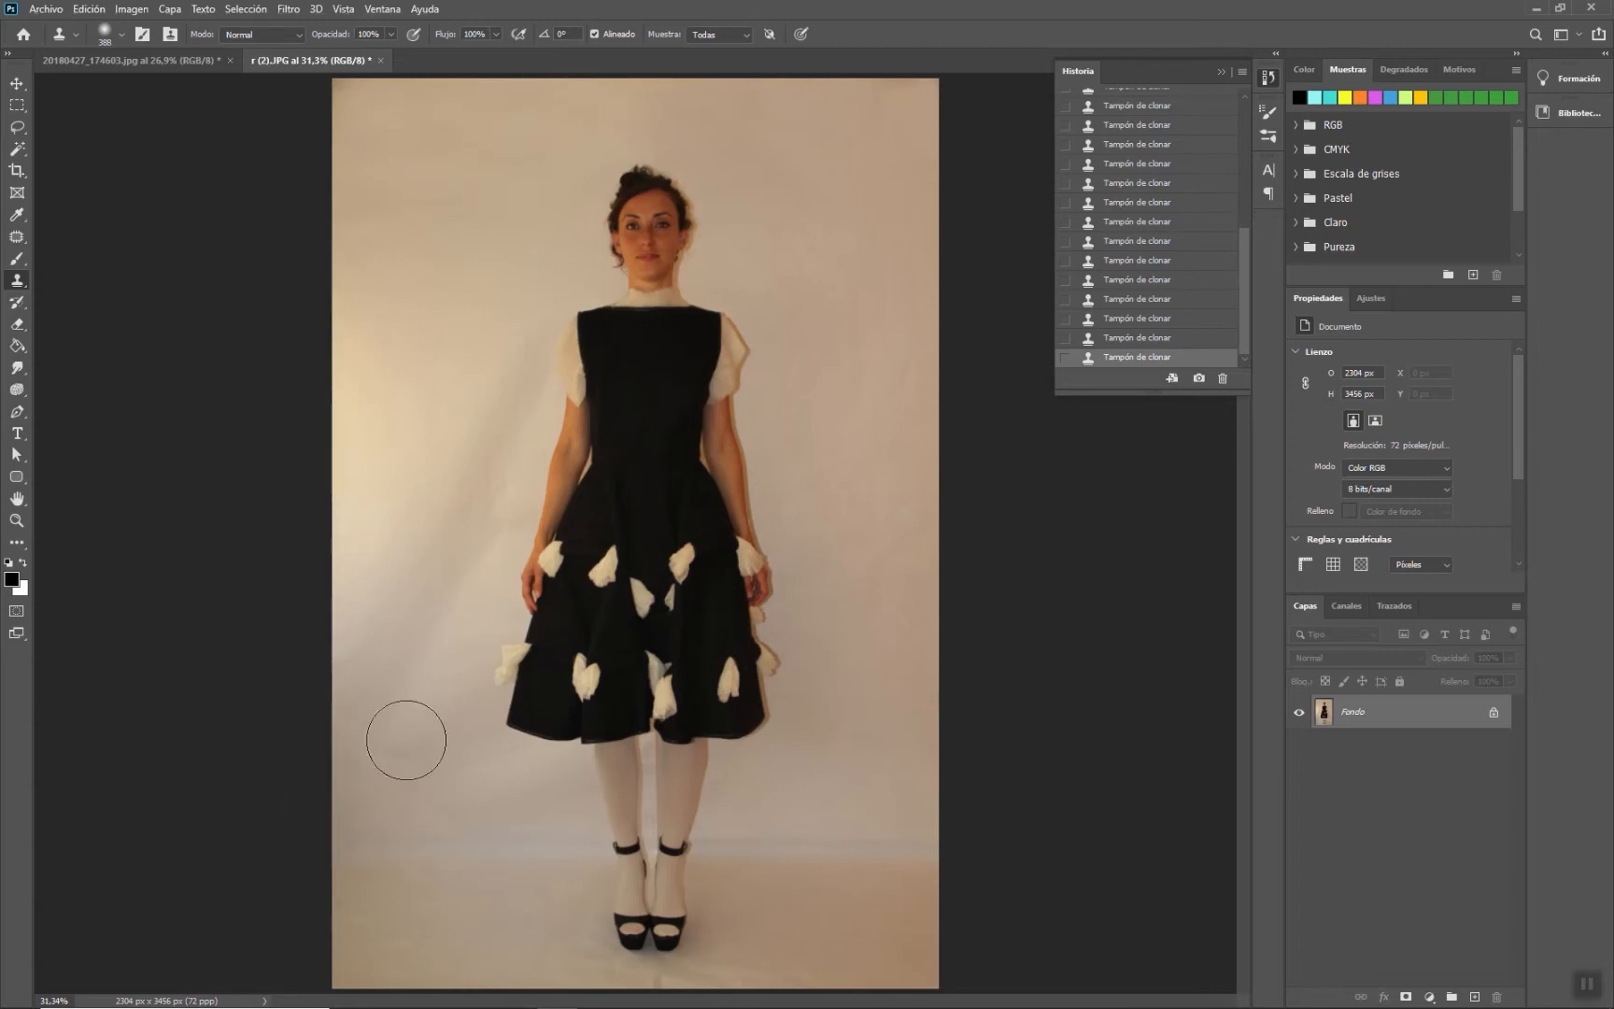
drag(789, 841, 849, 836)
- Switch to the mannequin photo with the Patch tool, zoom into the floor and draw a trial patch selection on the wall
click(17, 238)
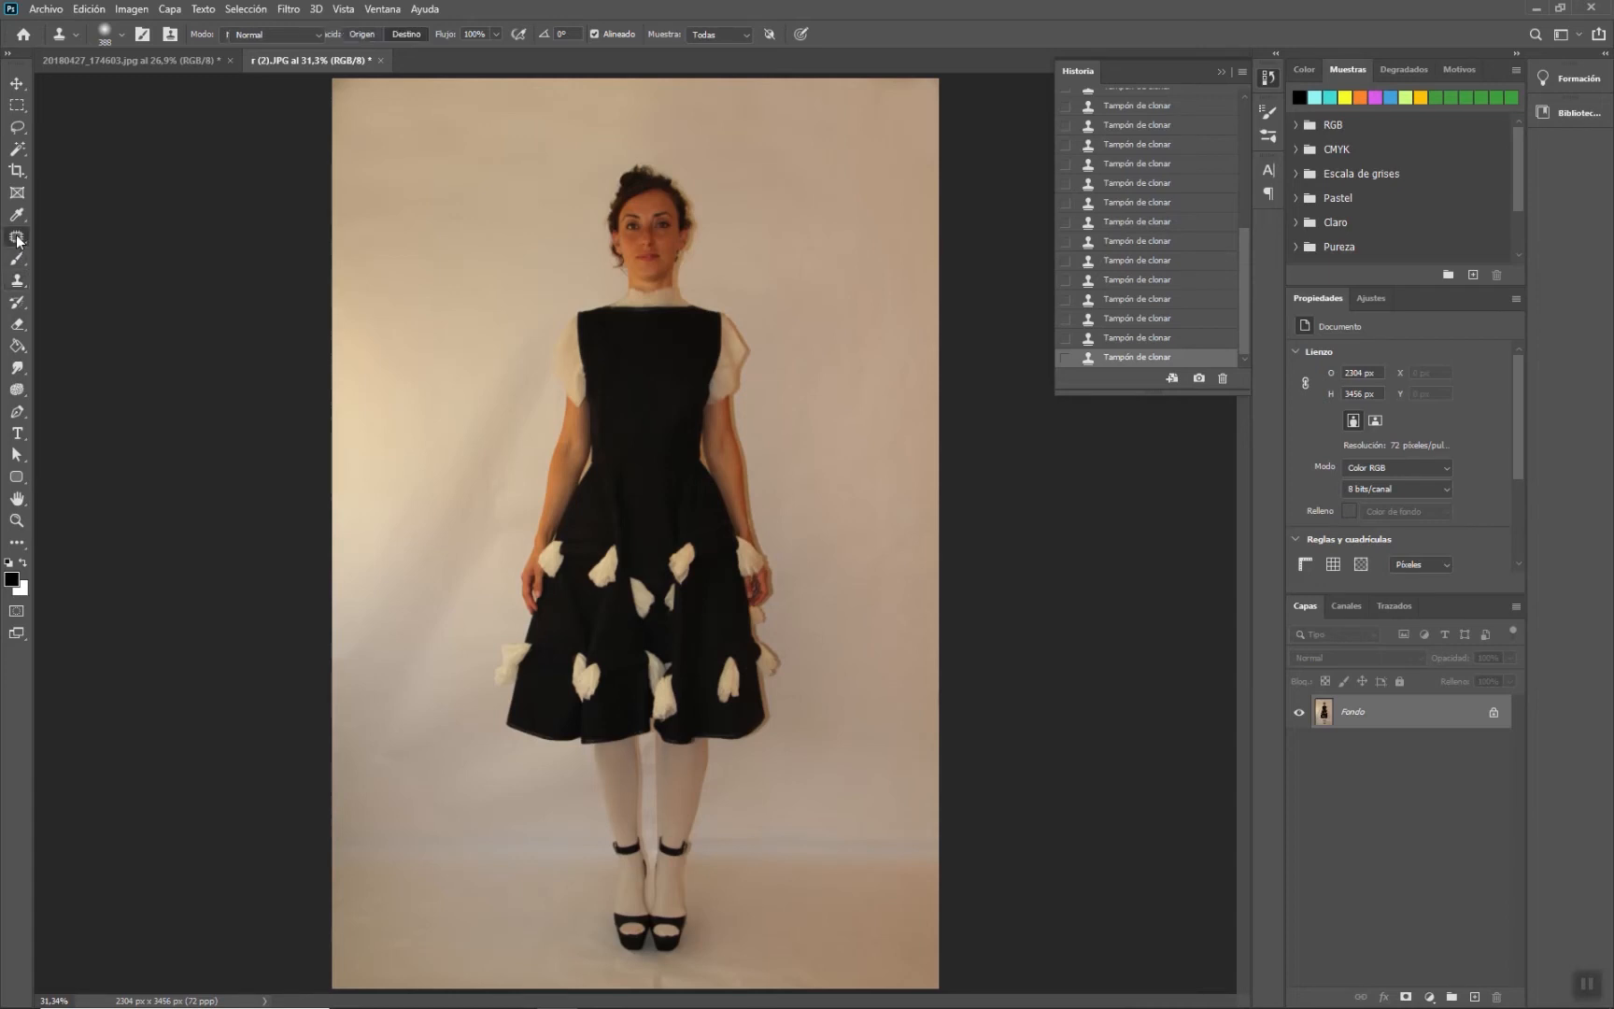
right_click(19, 240)
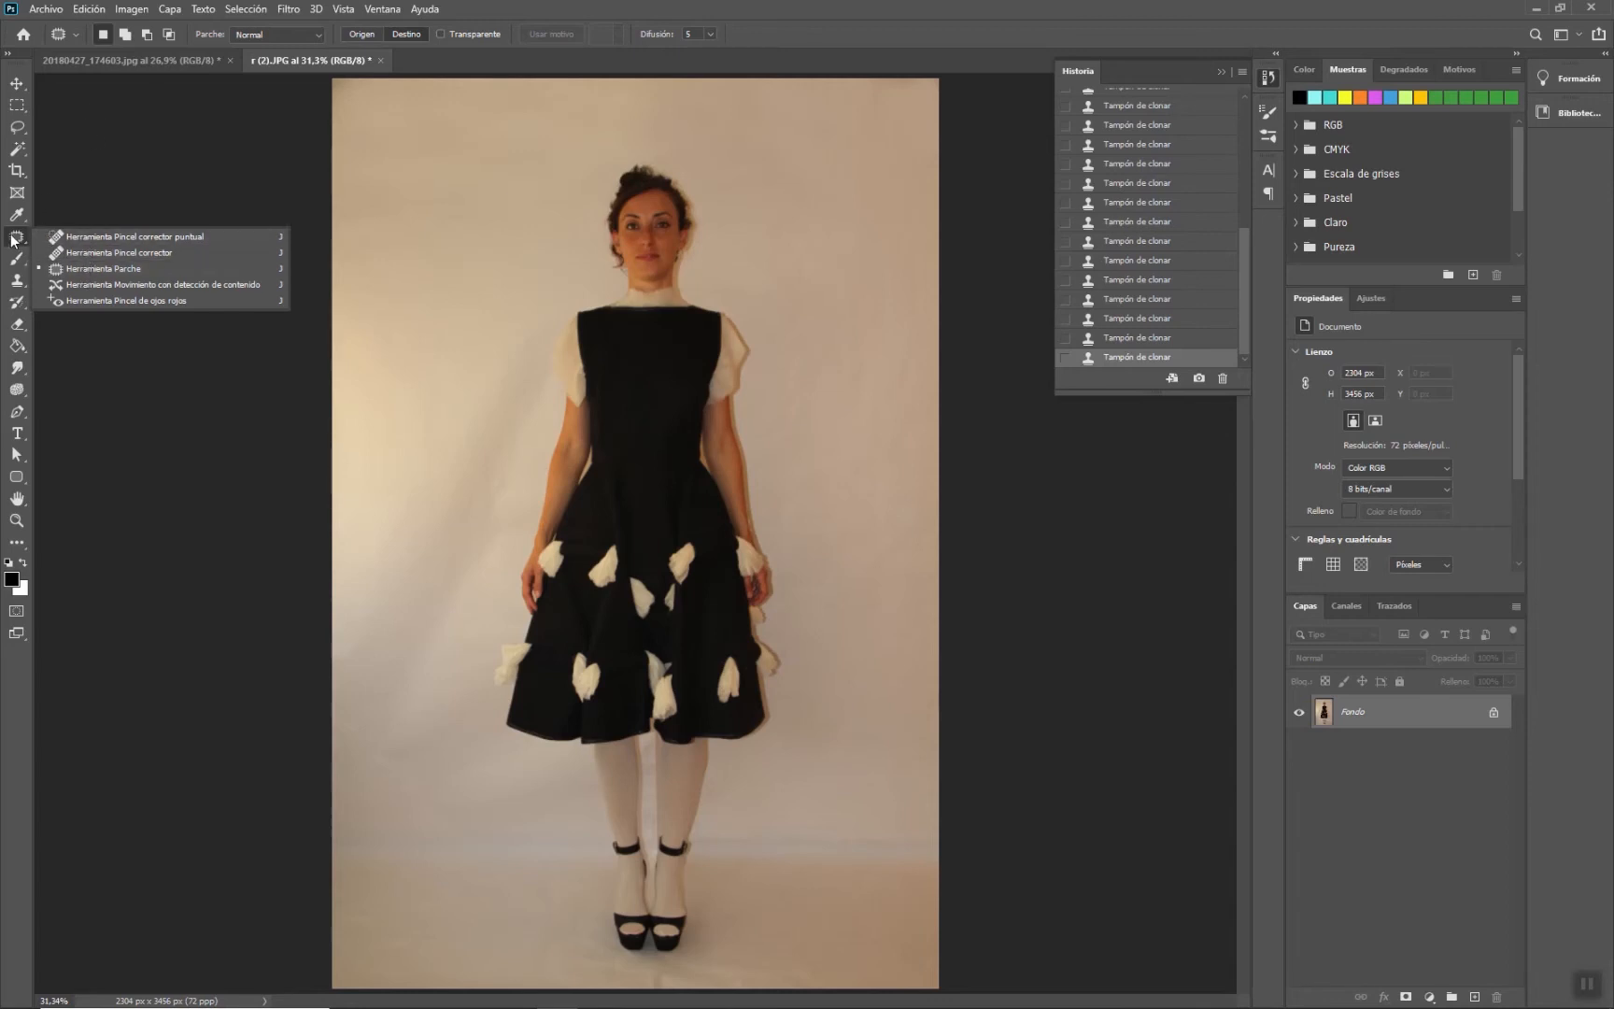
click(141, 59)
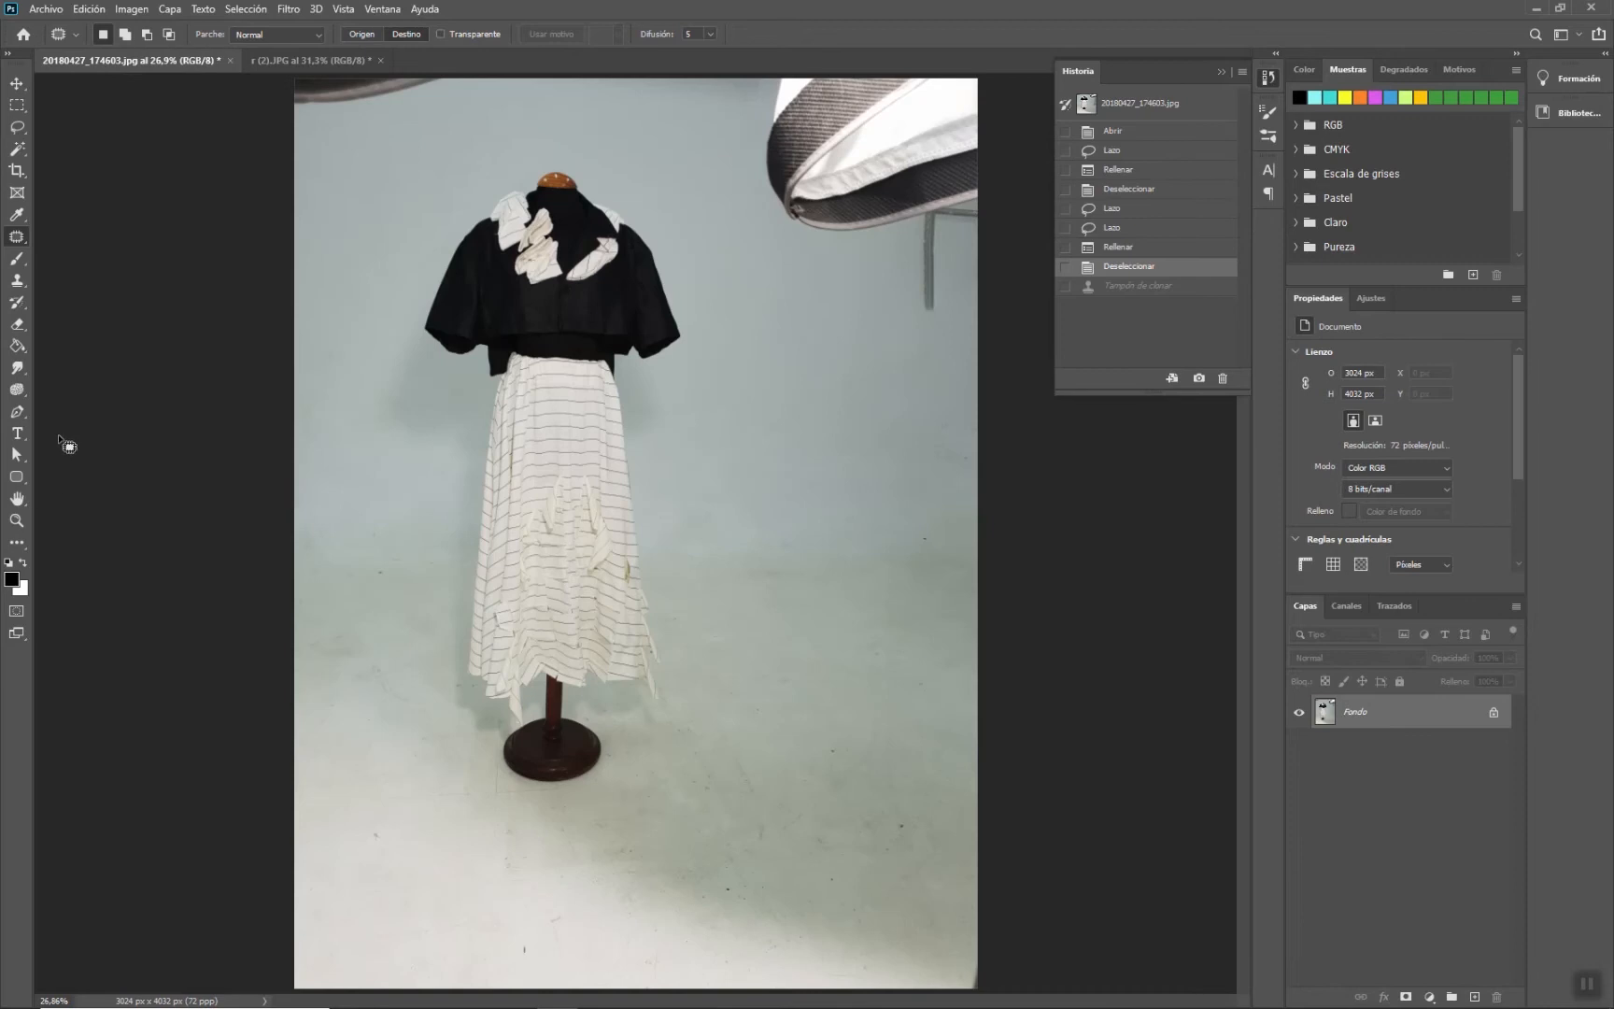
click(15, 523)
drag(826, 773, 882, 702)
drag(962, 612, 733, 573)
drag(780, 493, 800, 601)
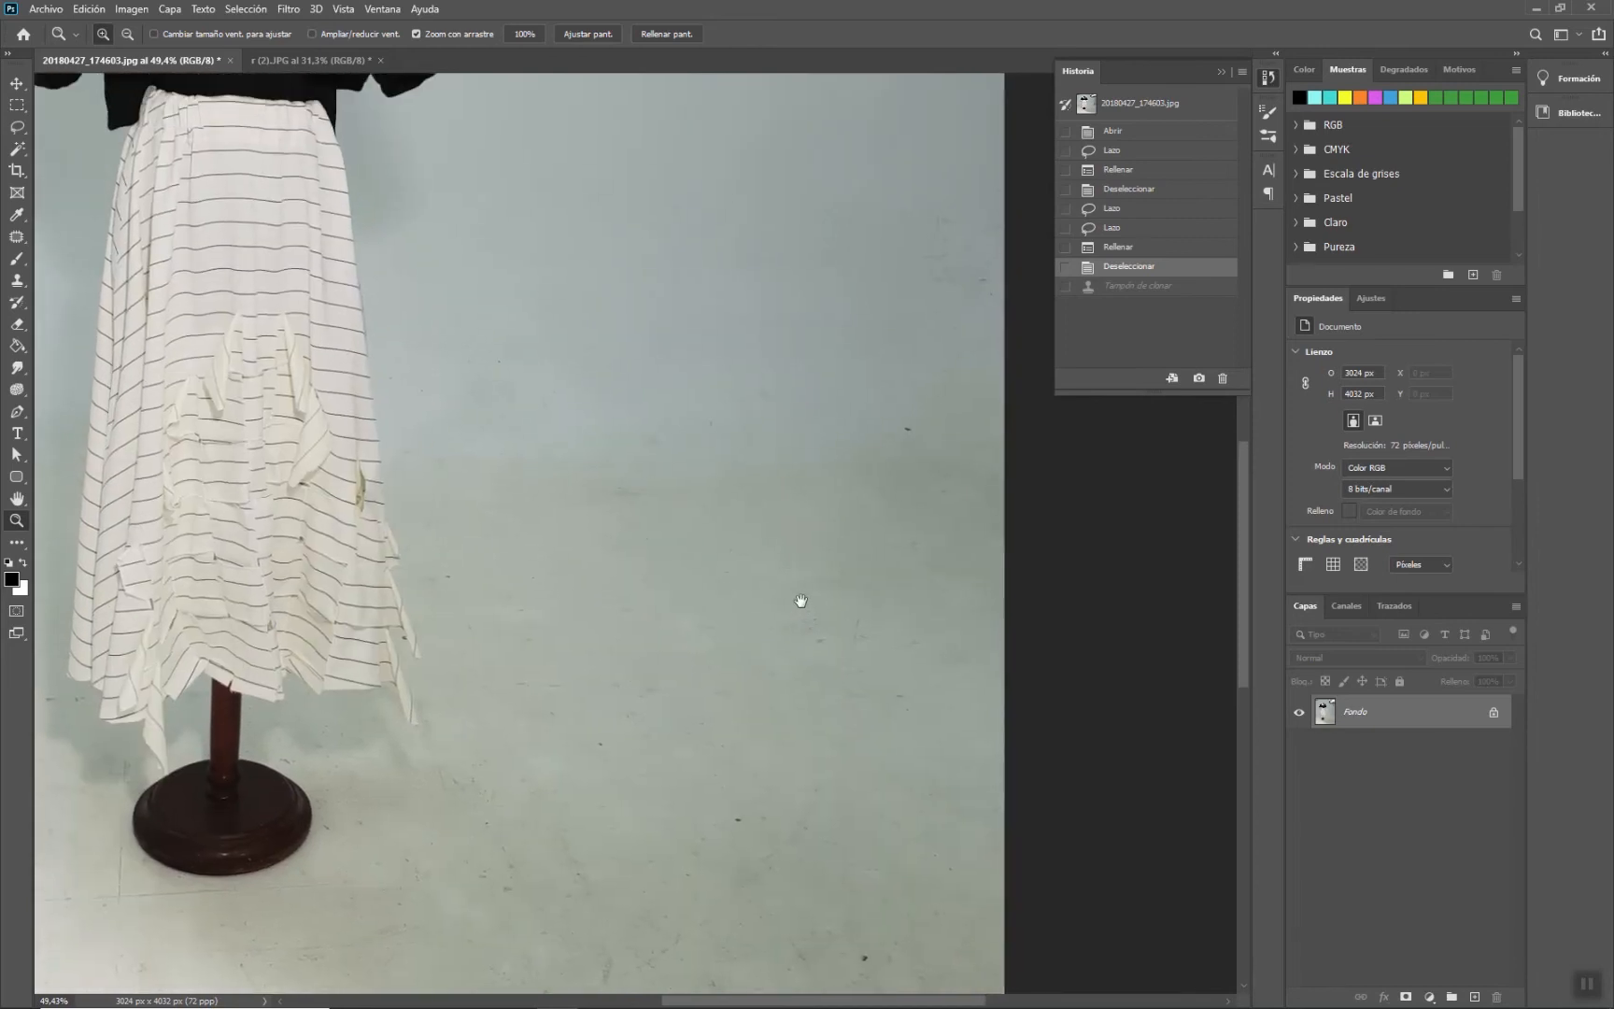
click(18, 239)
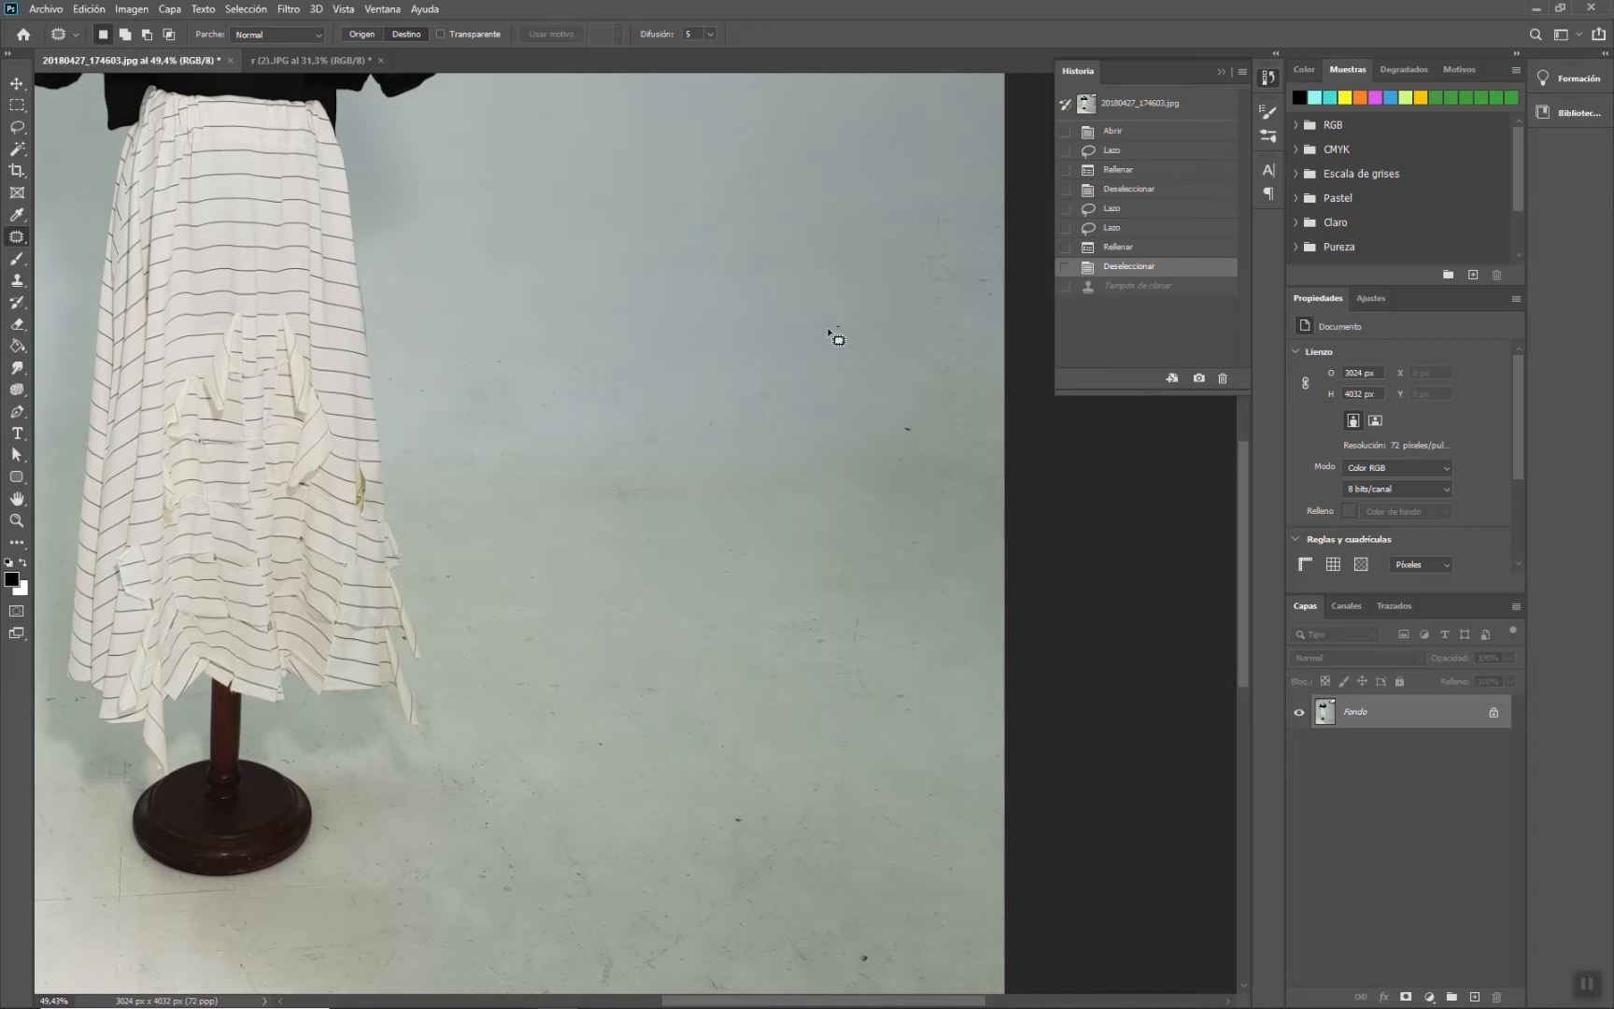
mouse_move(612, 301)
mouse_down()
mouse_move(595, 169)
mouse_move(643, 136)
mouse_move(752, 130)
mouse_move(842, 137)
mouse_move(873, 167)
mouse_move(886, 246)
mouse_move(873, 327)
mouse_up()
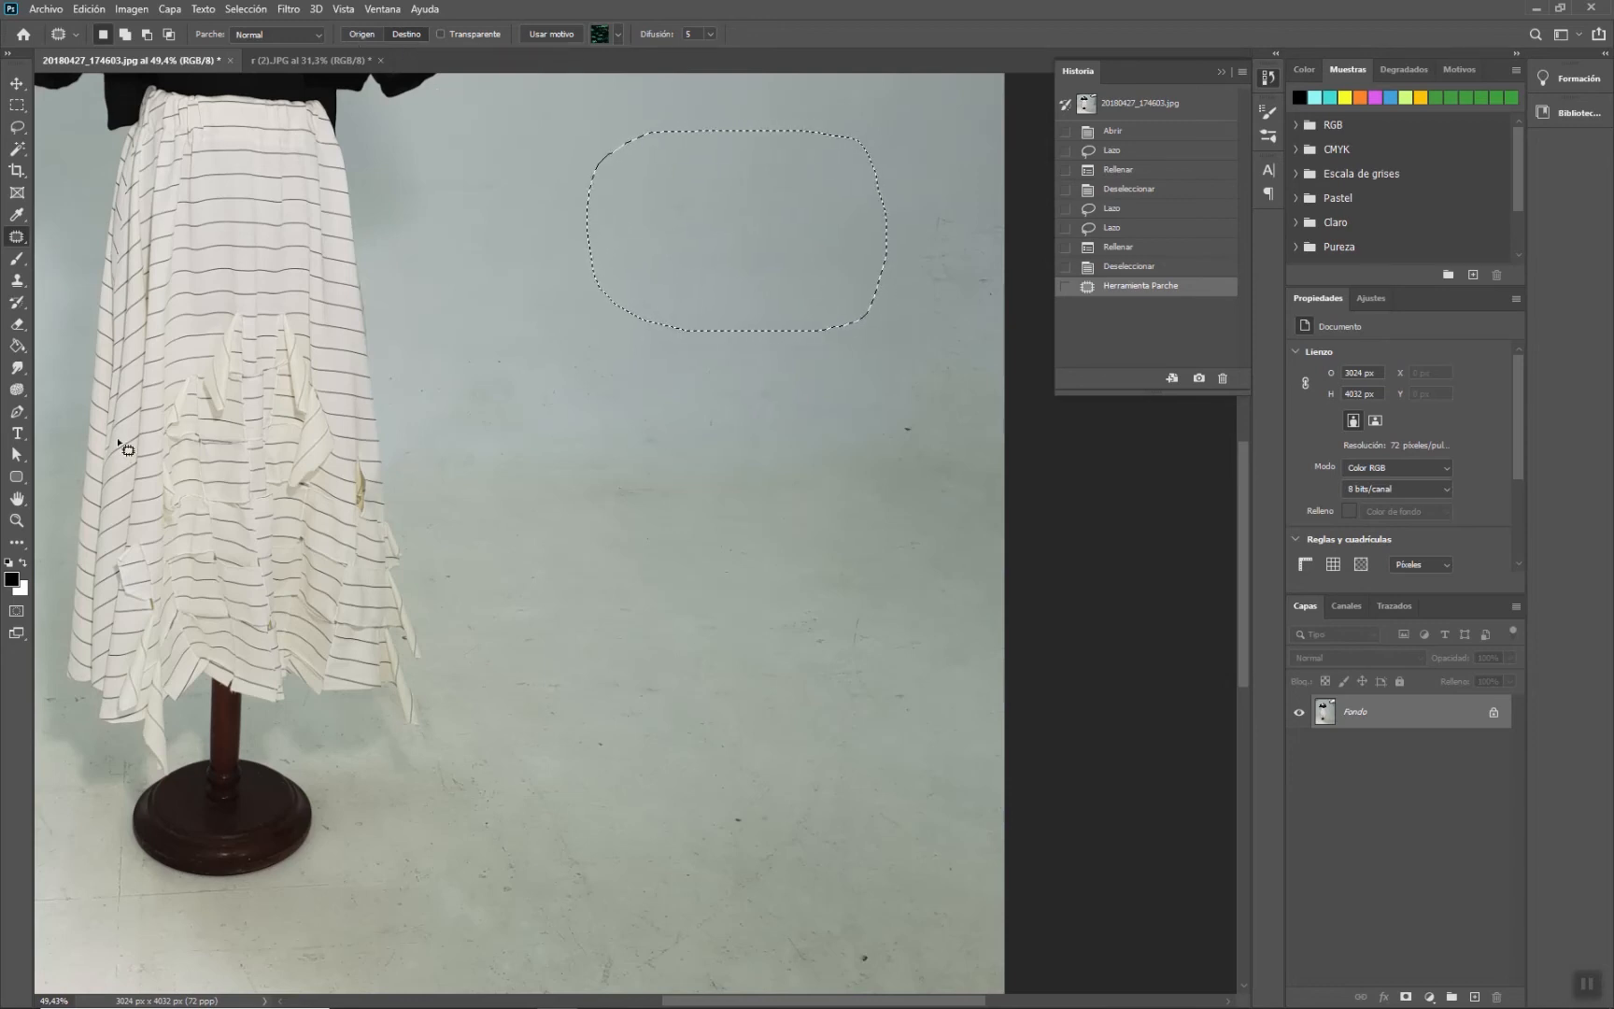
double_click(17, 500)
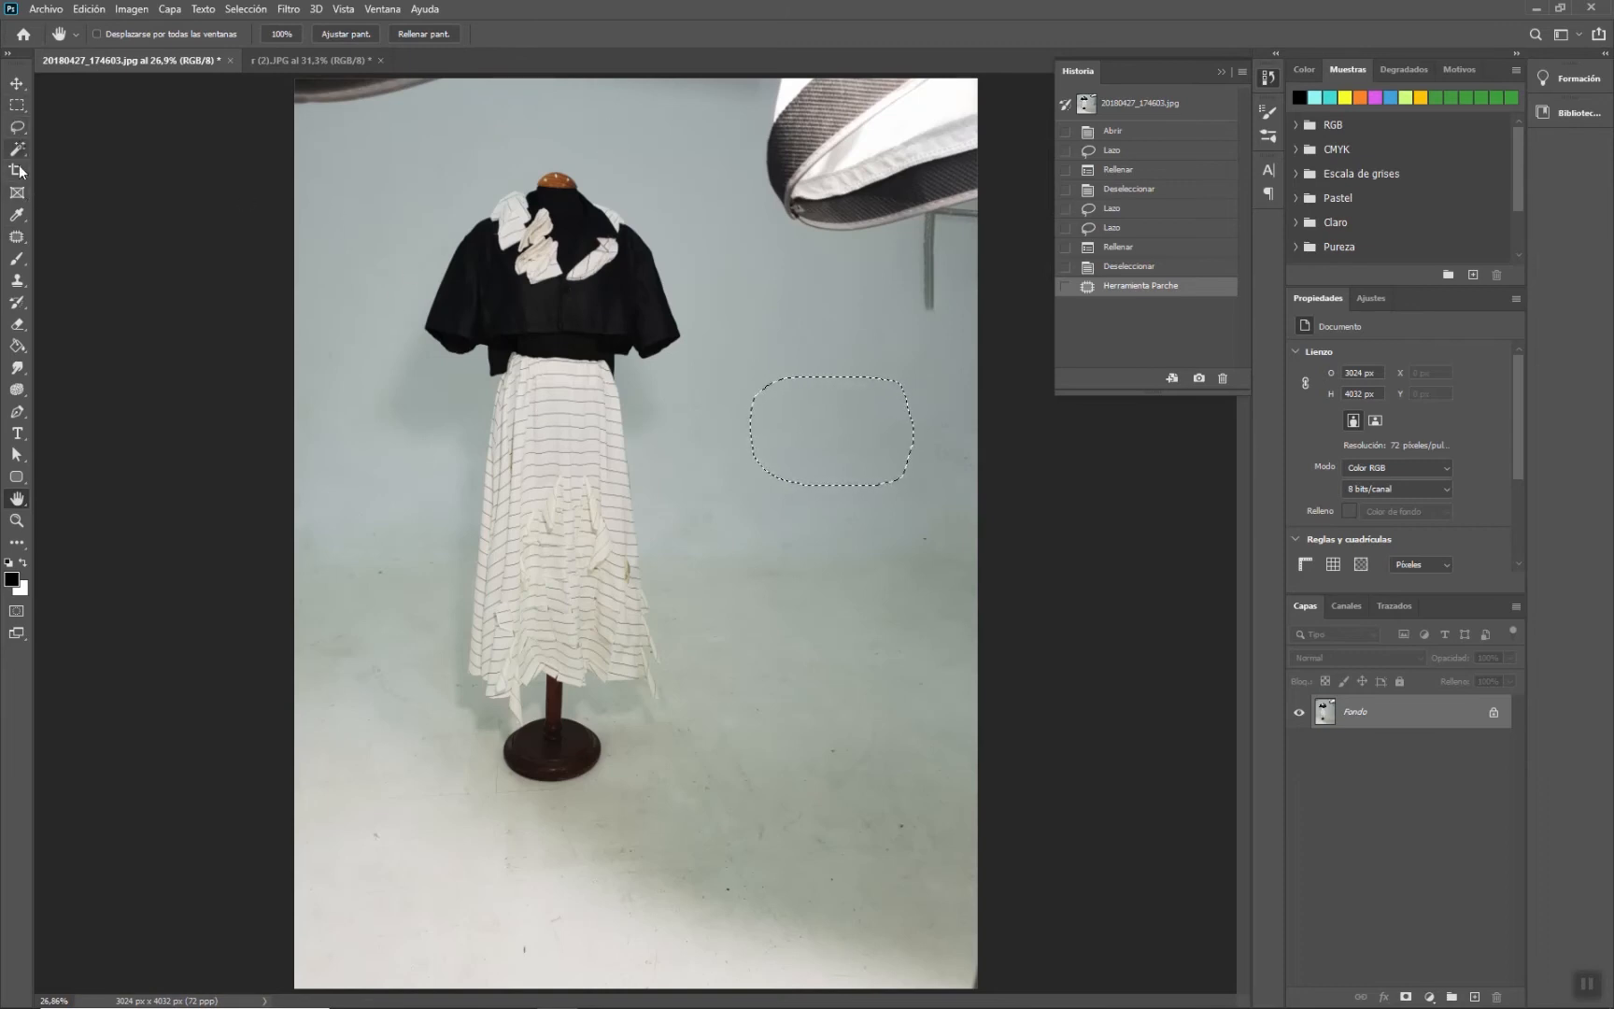
click(15, 237)
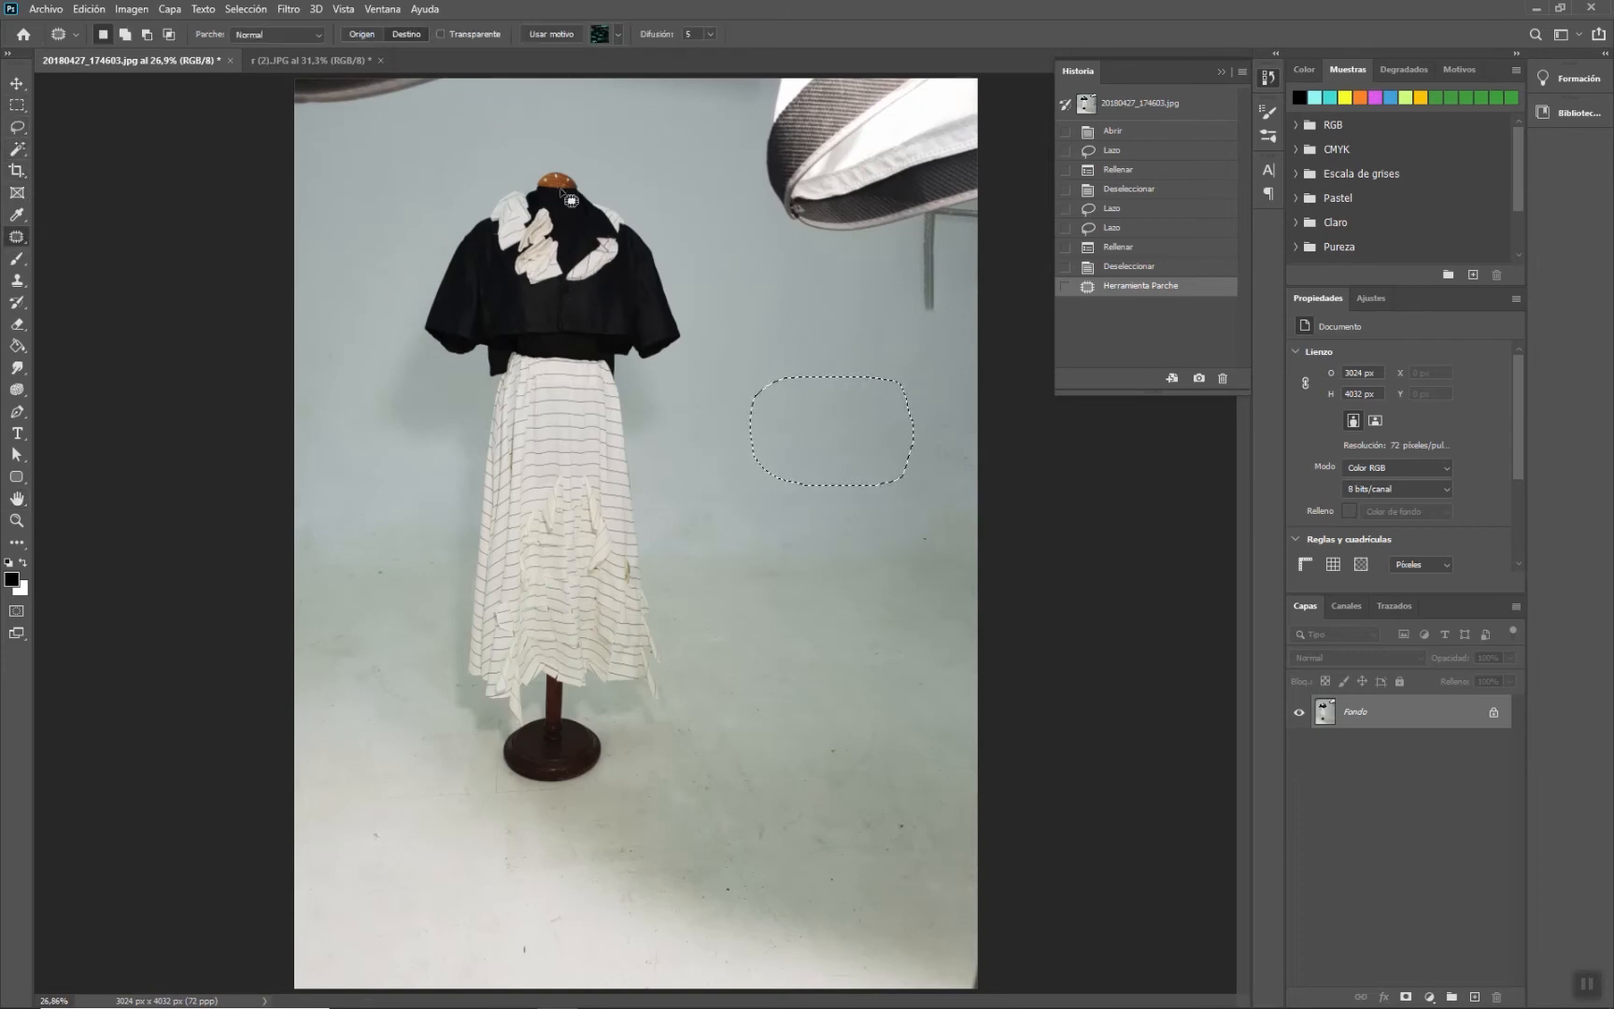
- Patch the mannequin's head area with wall texture in Source mode, then undo the patch
mouse_move(549, 157)
mouse_down()
mouse_move(483, 201)
mouse_move(483, 238)
mouse_move(663, 252)
mouse_move(662, 199)
mouse_move(555, 157)
mouse_up()
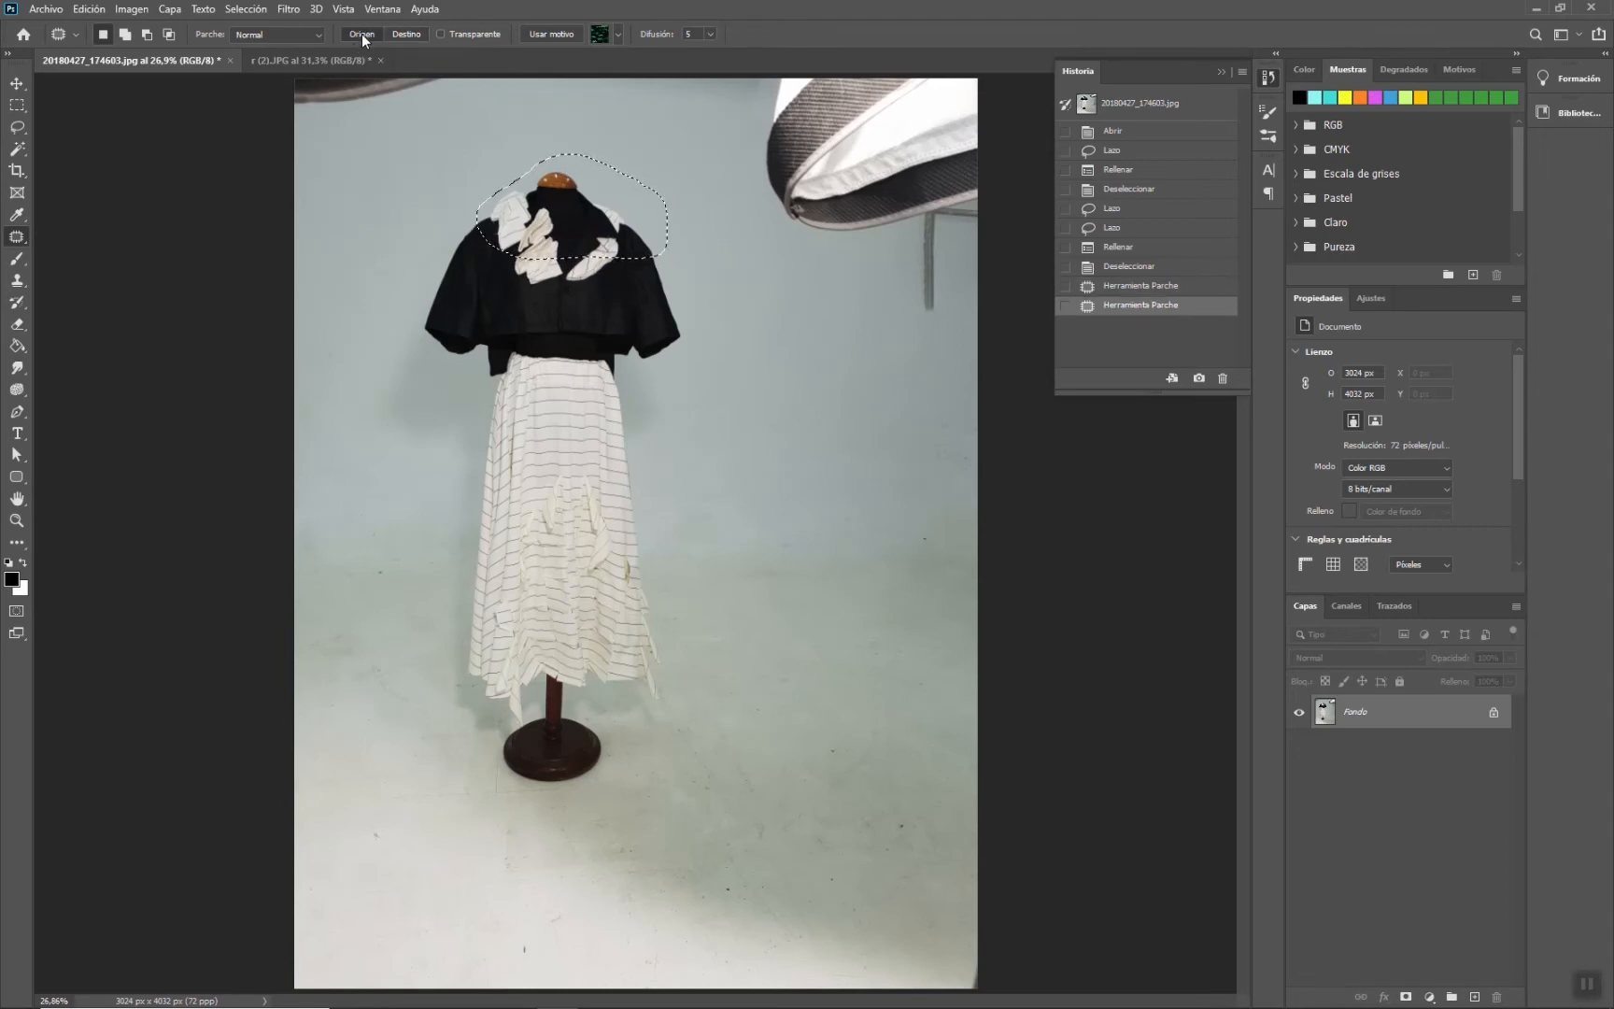
drag(574, 213, 837, 408)
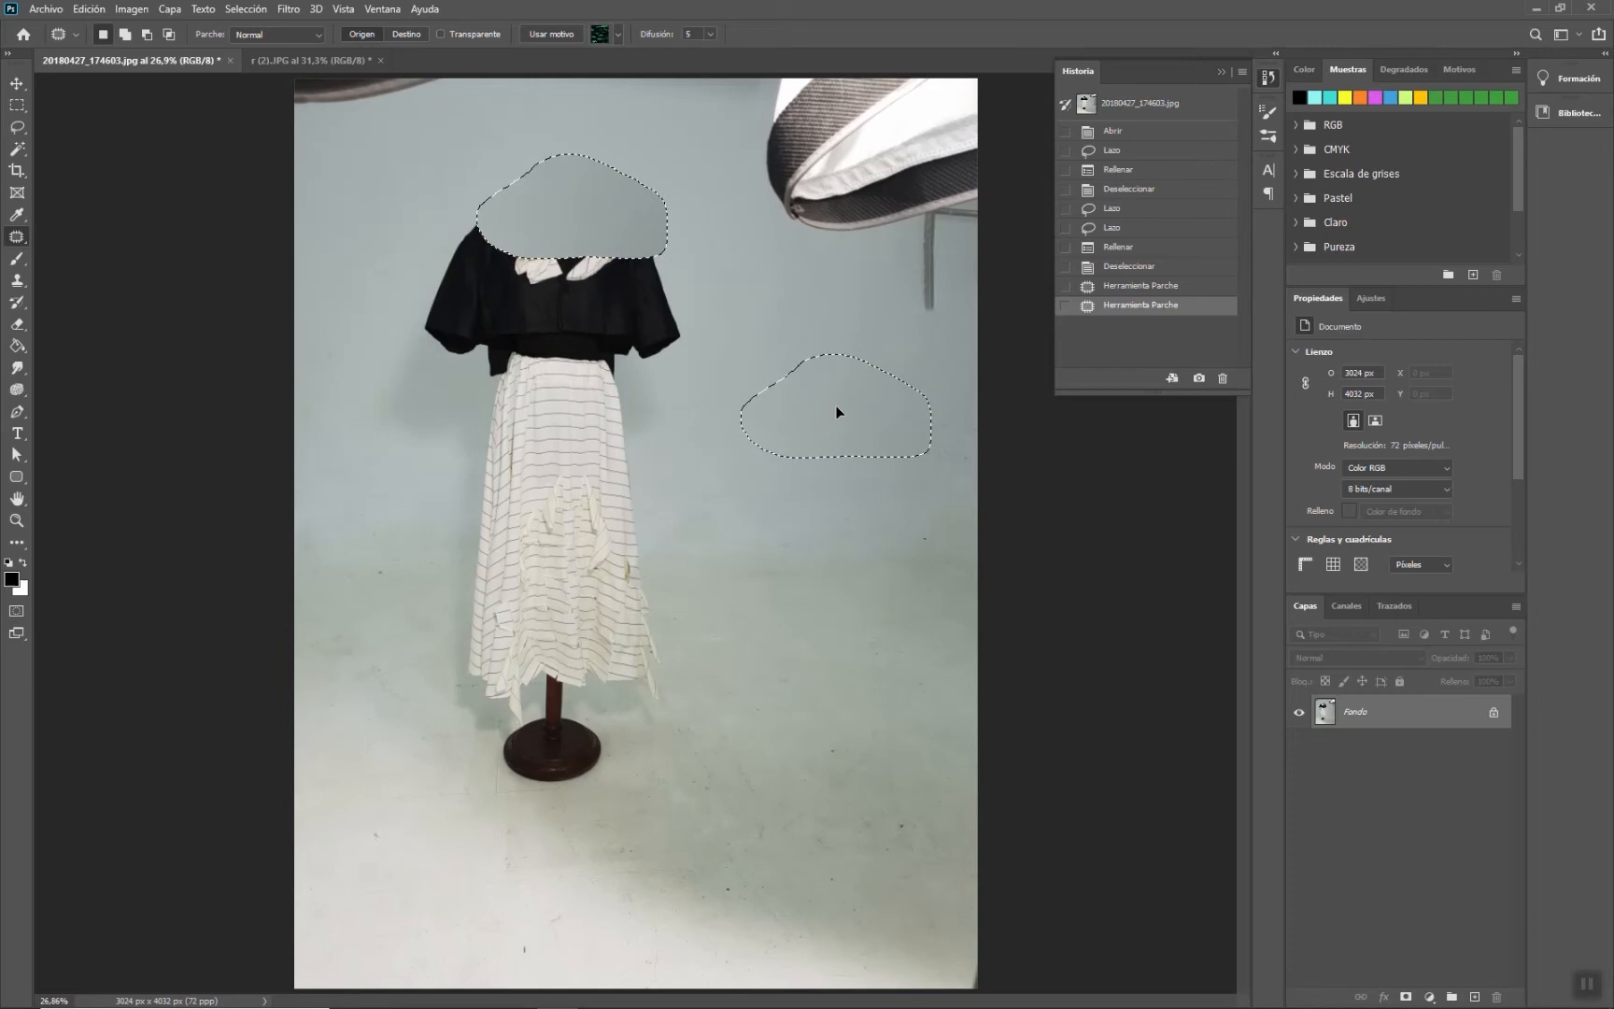
drag(835, 404, 835, 405)
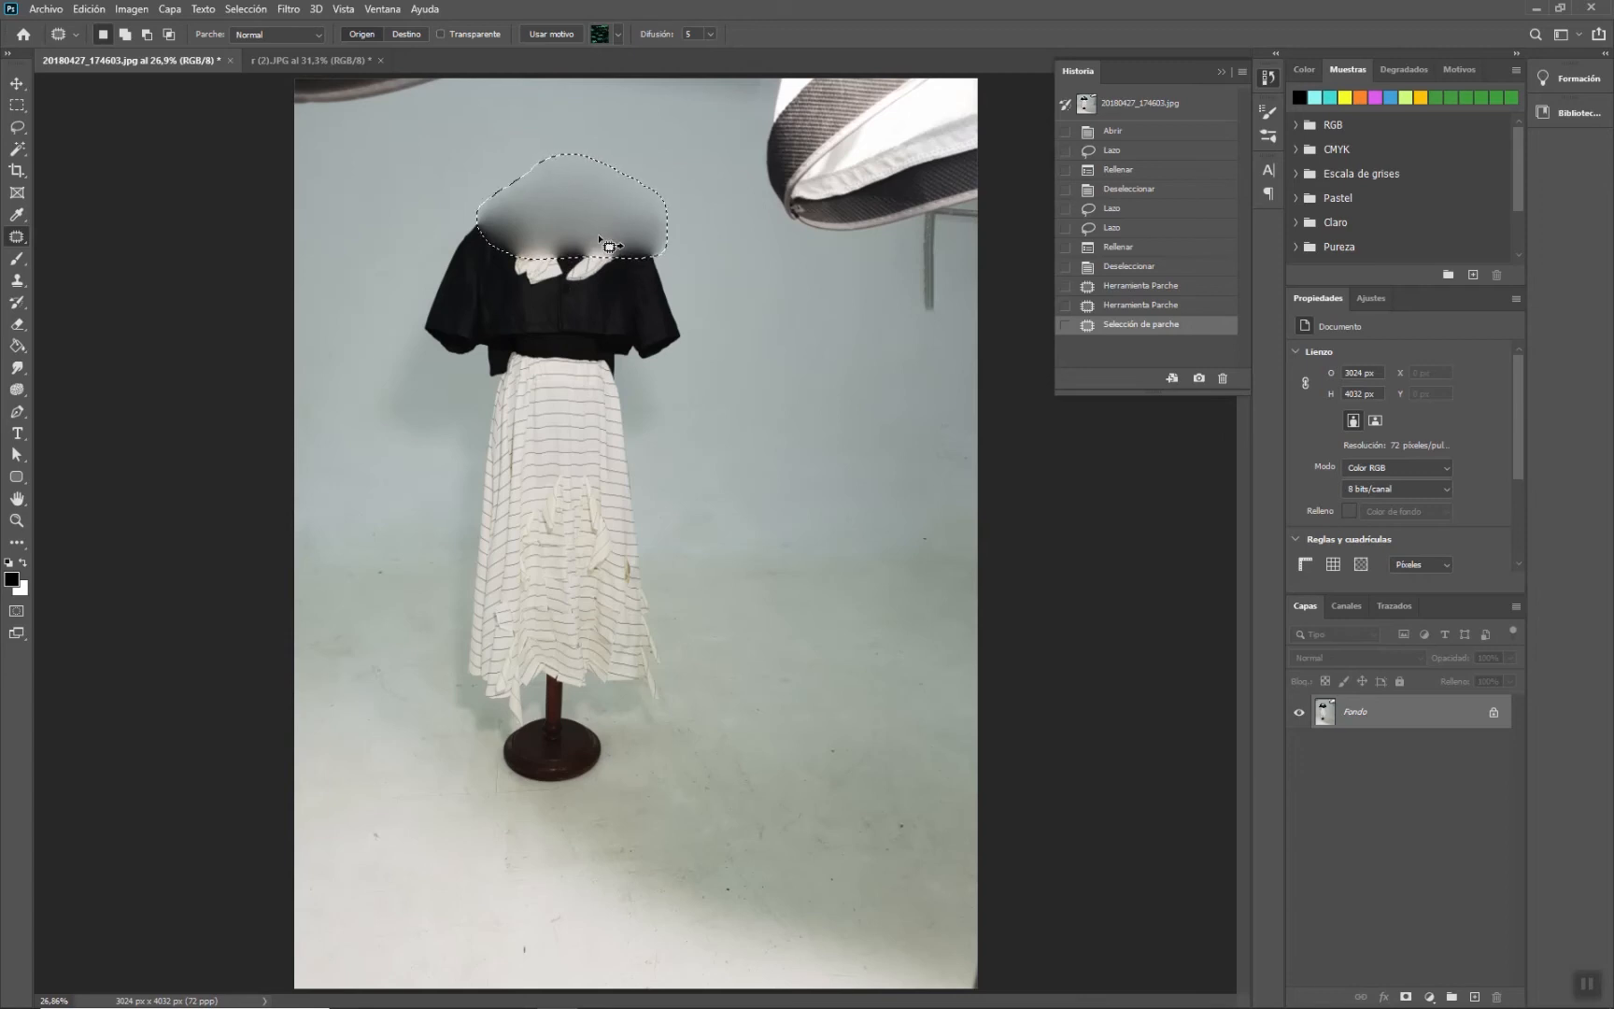
key(ctrl+z)
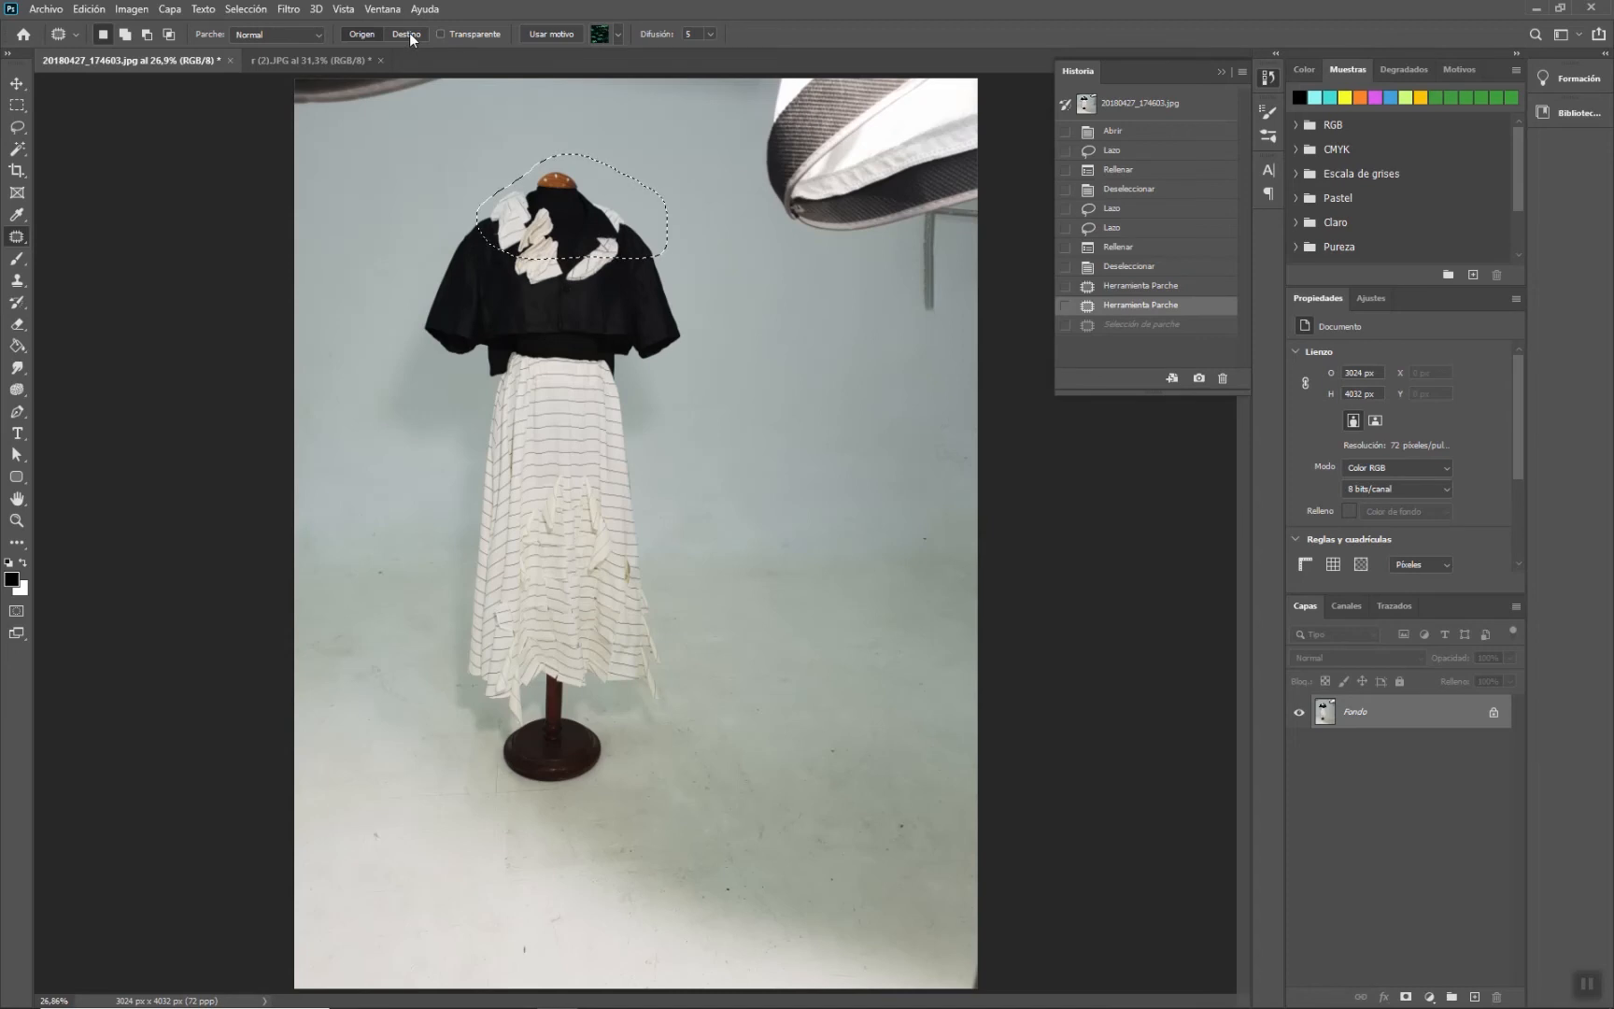
- Copy the mannequin's head onto the wall with the Patch tool in Destination mode, then revert it through the History states
drag(579, 214, 834, 435)
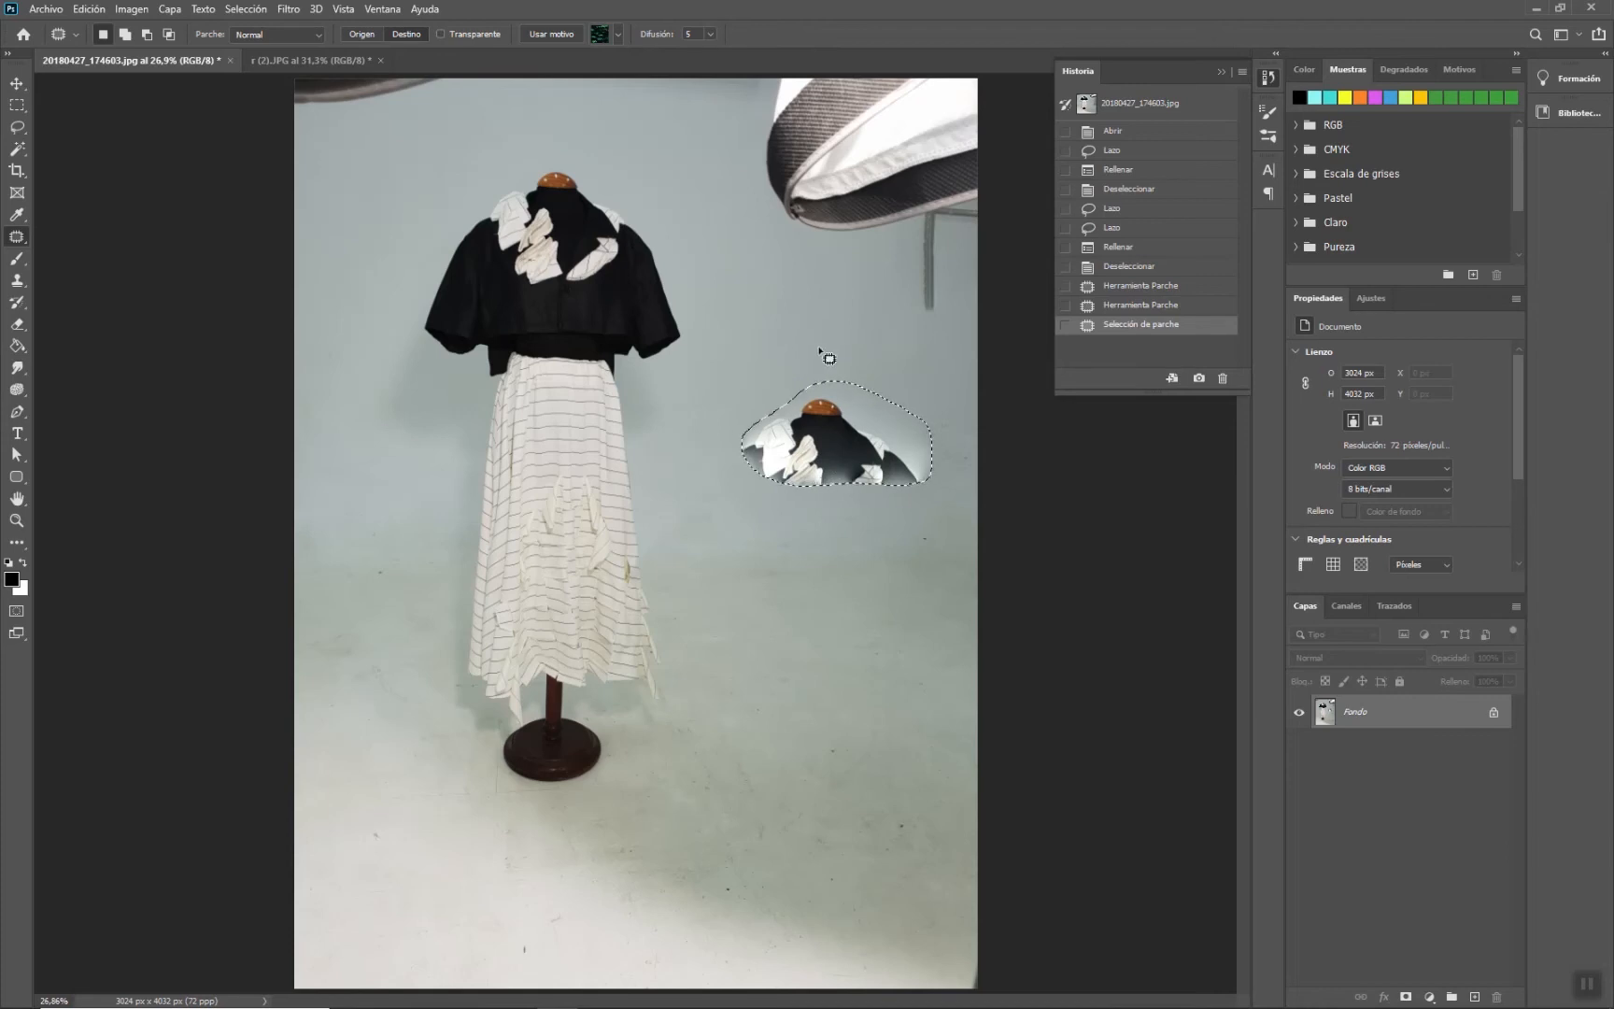
key(ctrl+d)
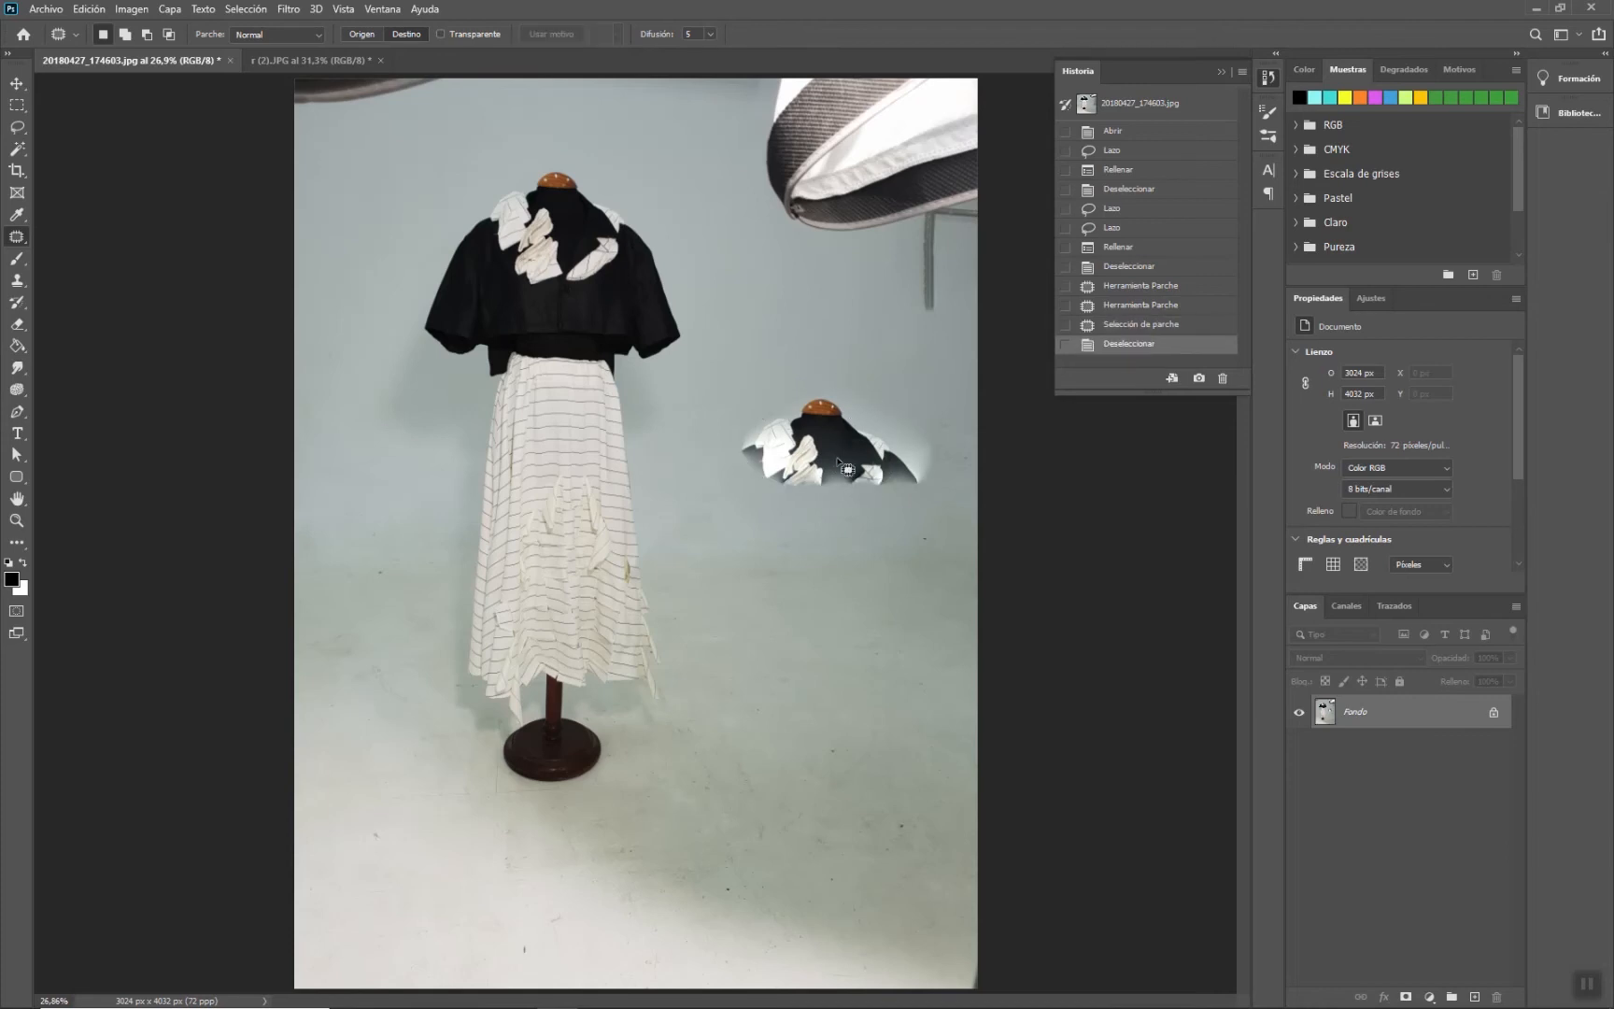
click(1122, 268)
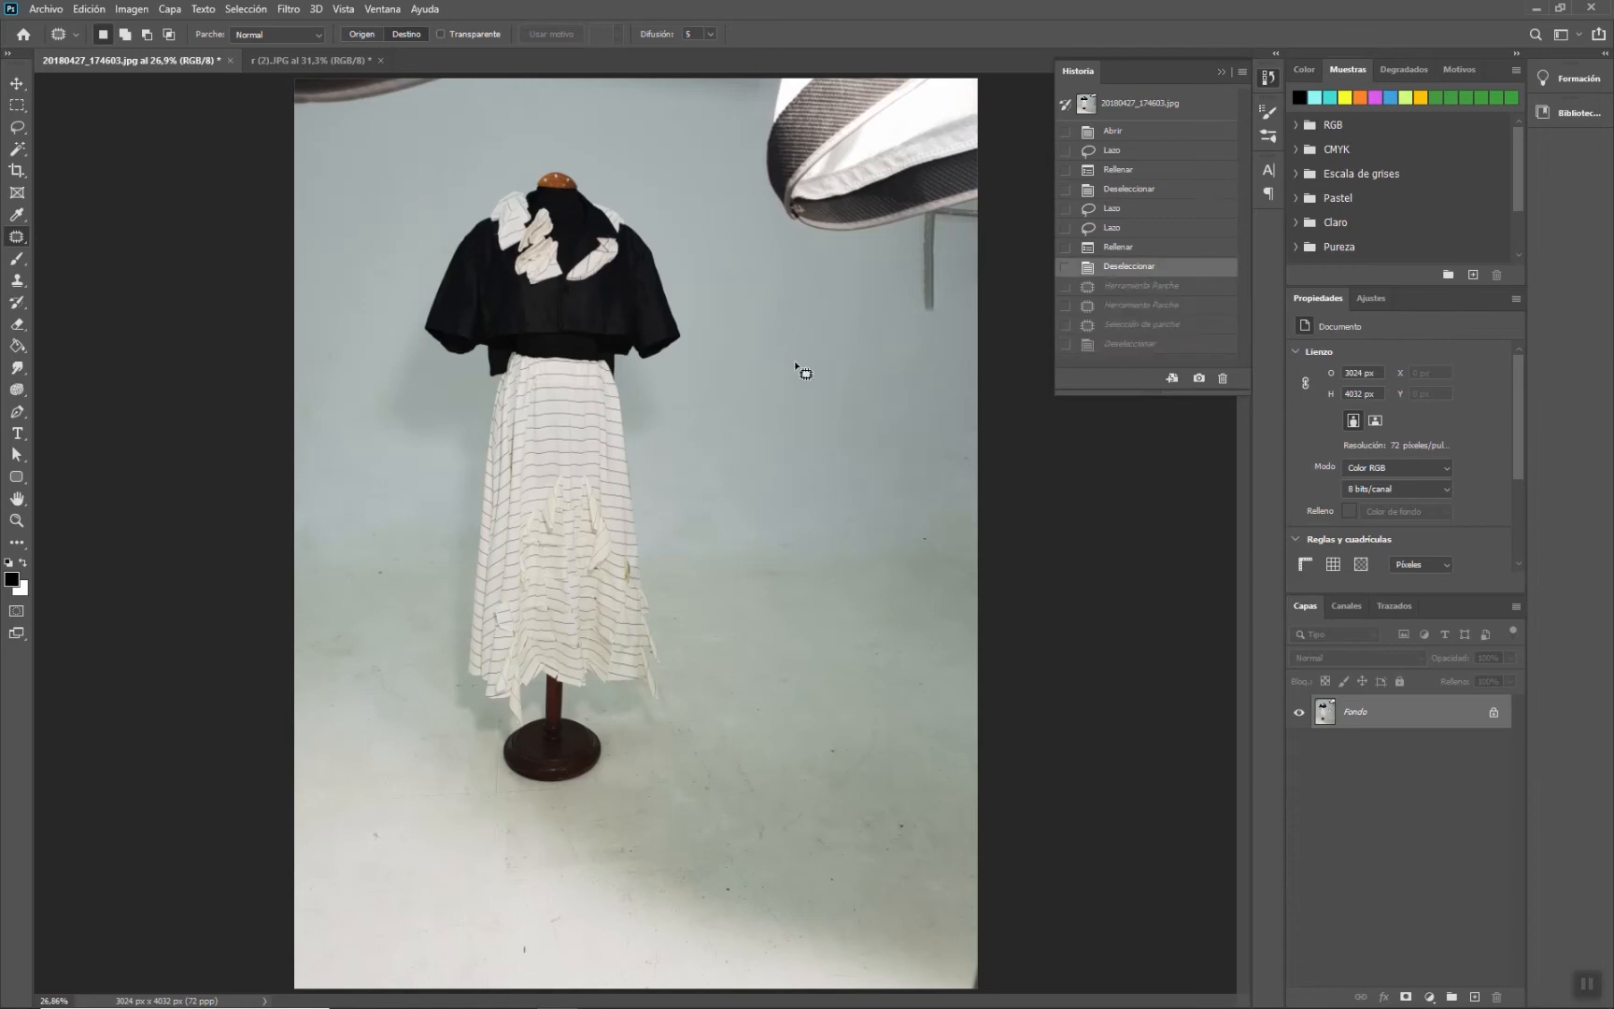
click(1127, 231)
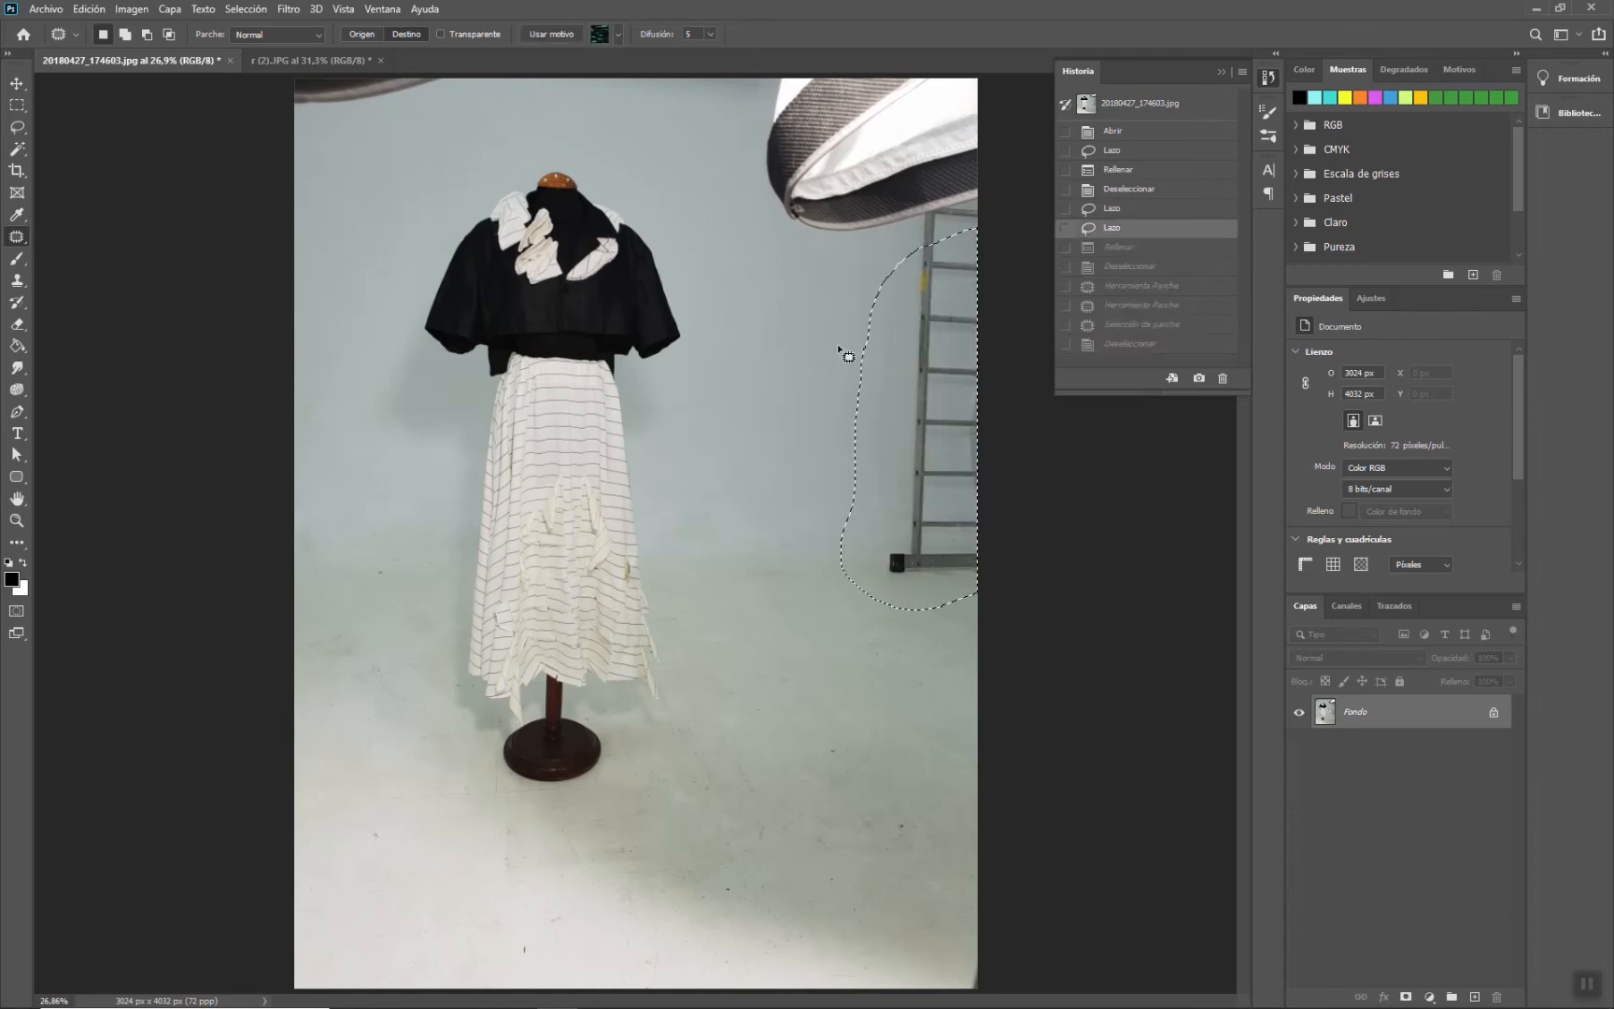
click(1123, 252)
click(1123, 267)
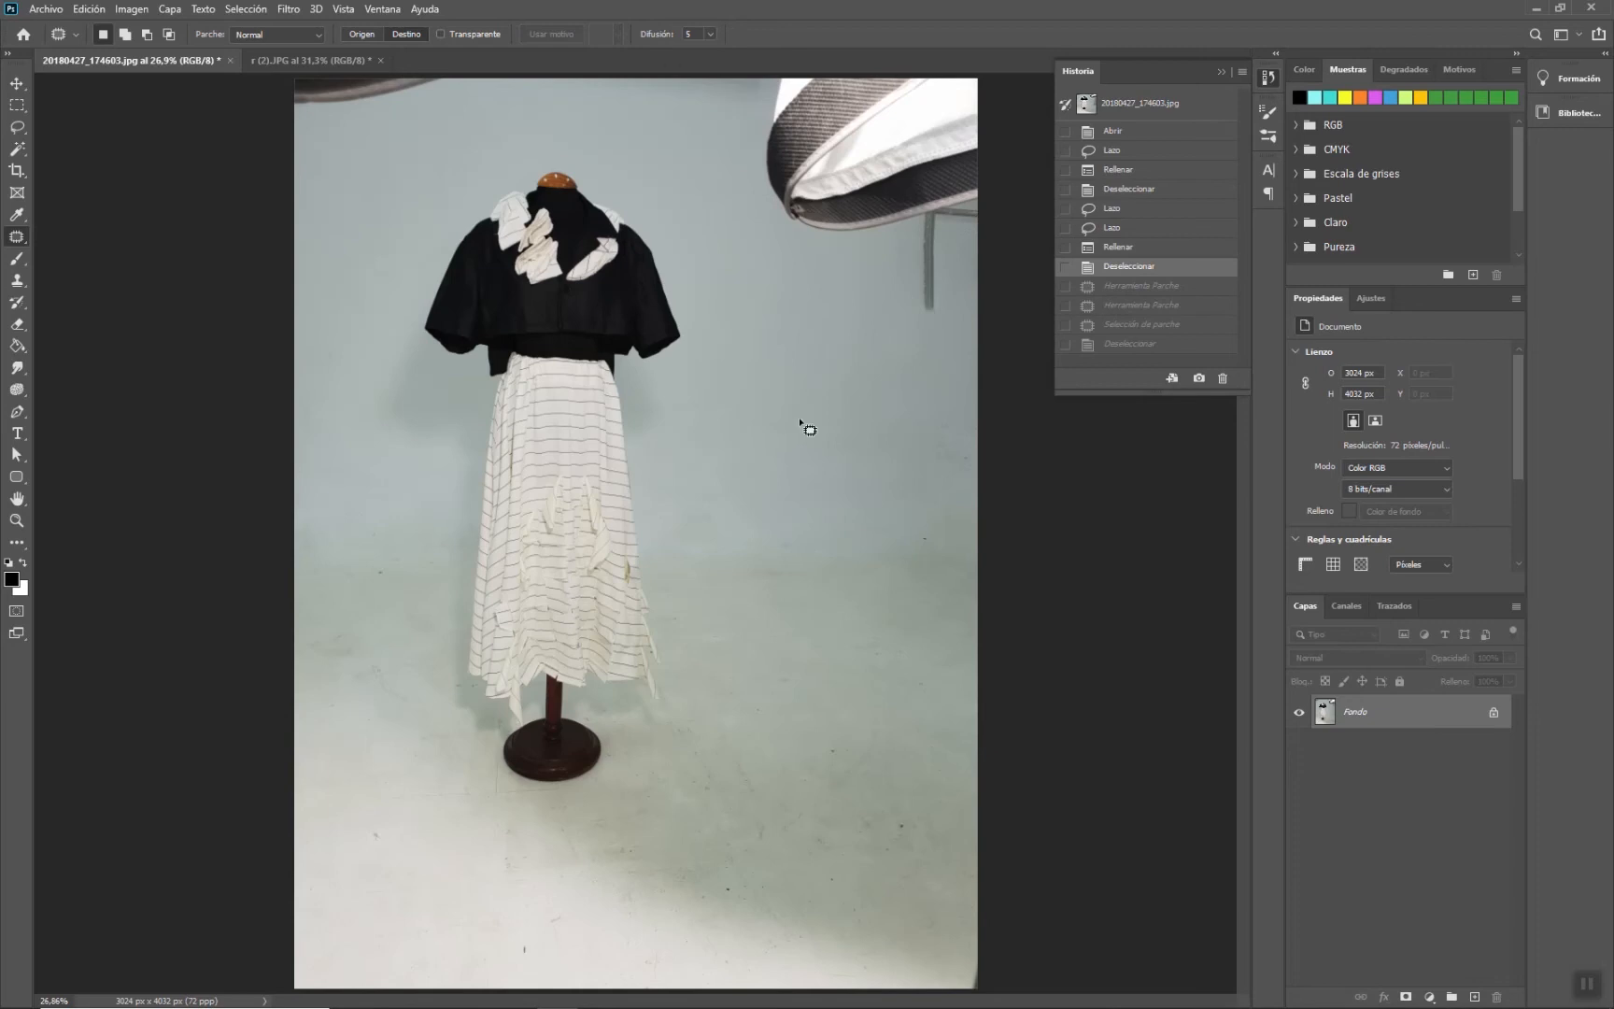
- Patch the floor marks right of the stand with a clean wall area in Destination mode and deselect
mouse_move(785, 370)
mouse_down()
mouse_move(753, 390)
mouse_move(735, 428)
mouse_move(756, 475)
mouse_move(872, 482)
mouse_move(908, 453)
mouse_move(902, 395)
mouse_move(805, 363)
mouse_move(831, 568)
mouse_move(817, 686)
mouse_up()
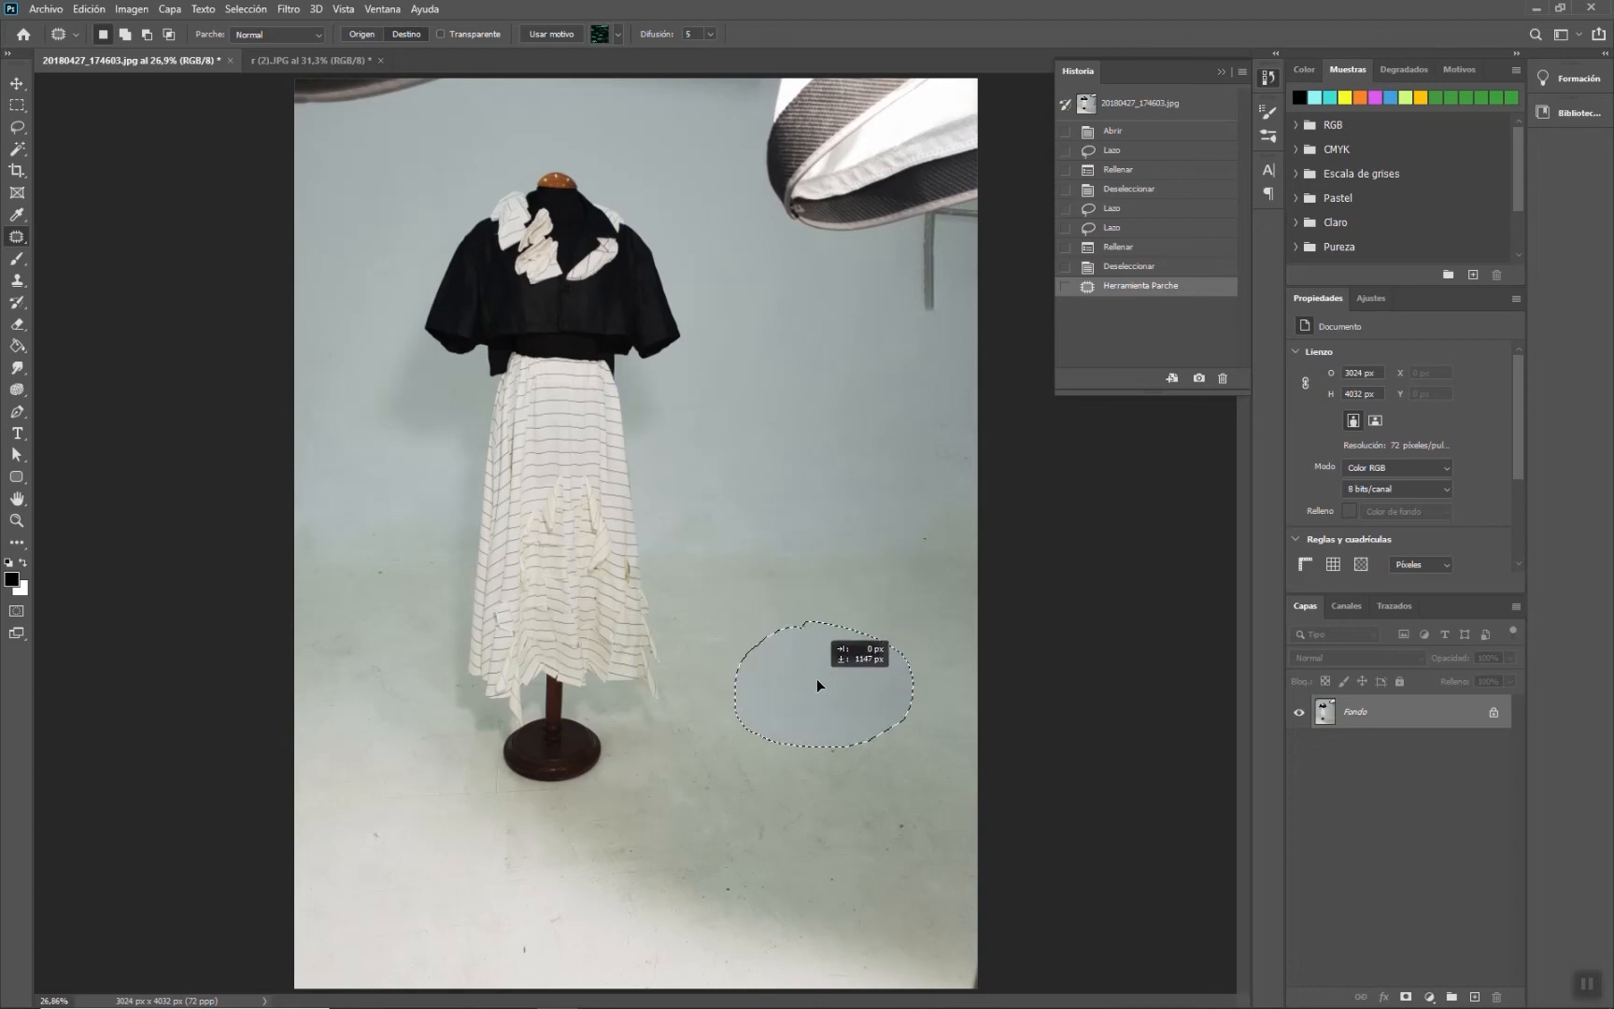
drag(816, 681, 816, 682)
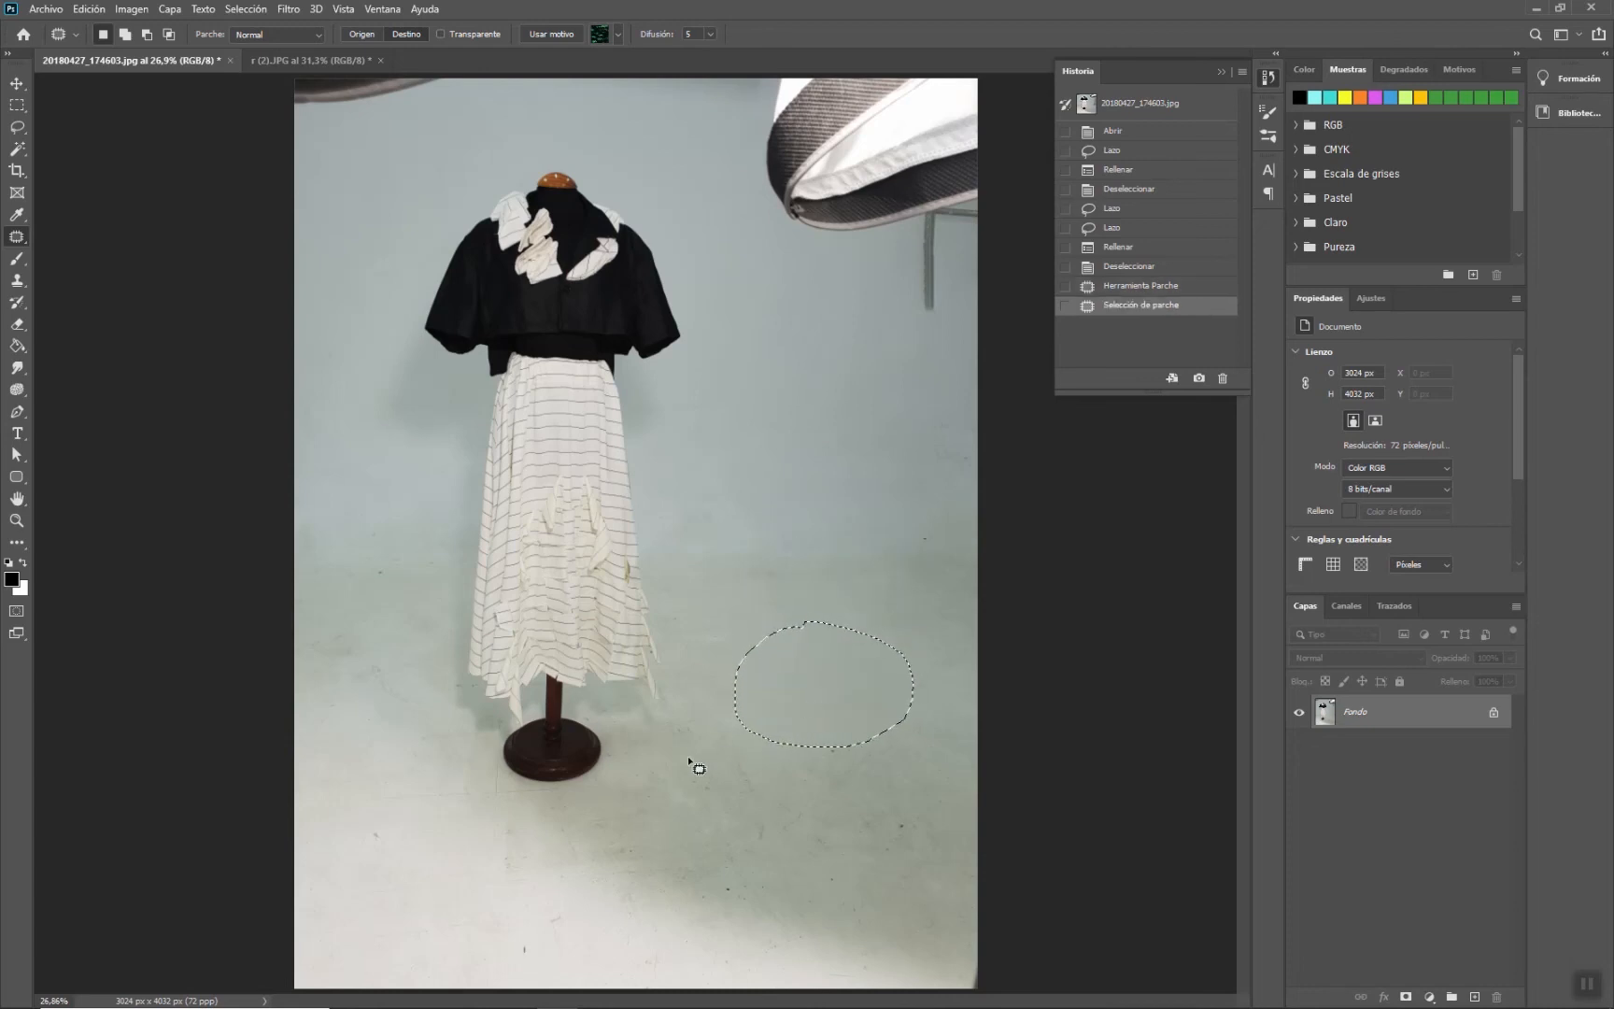
key(ctrl+d)
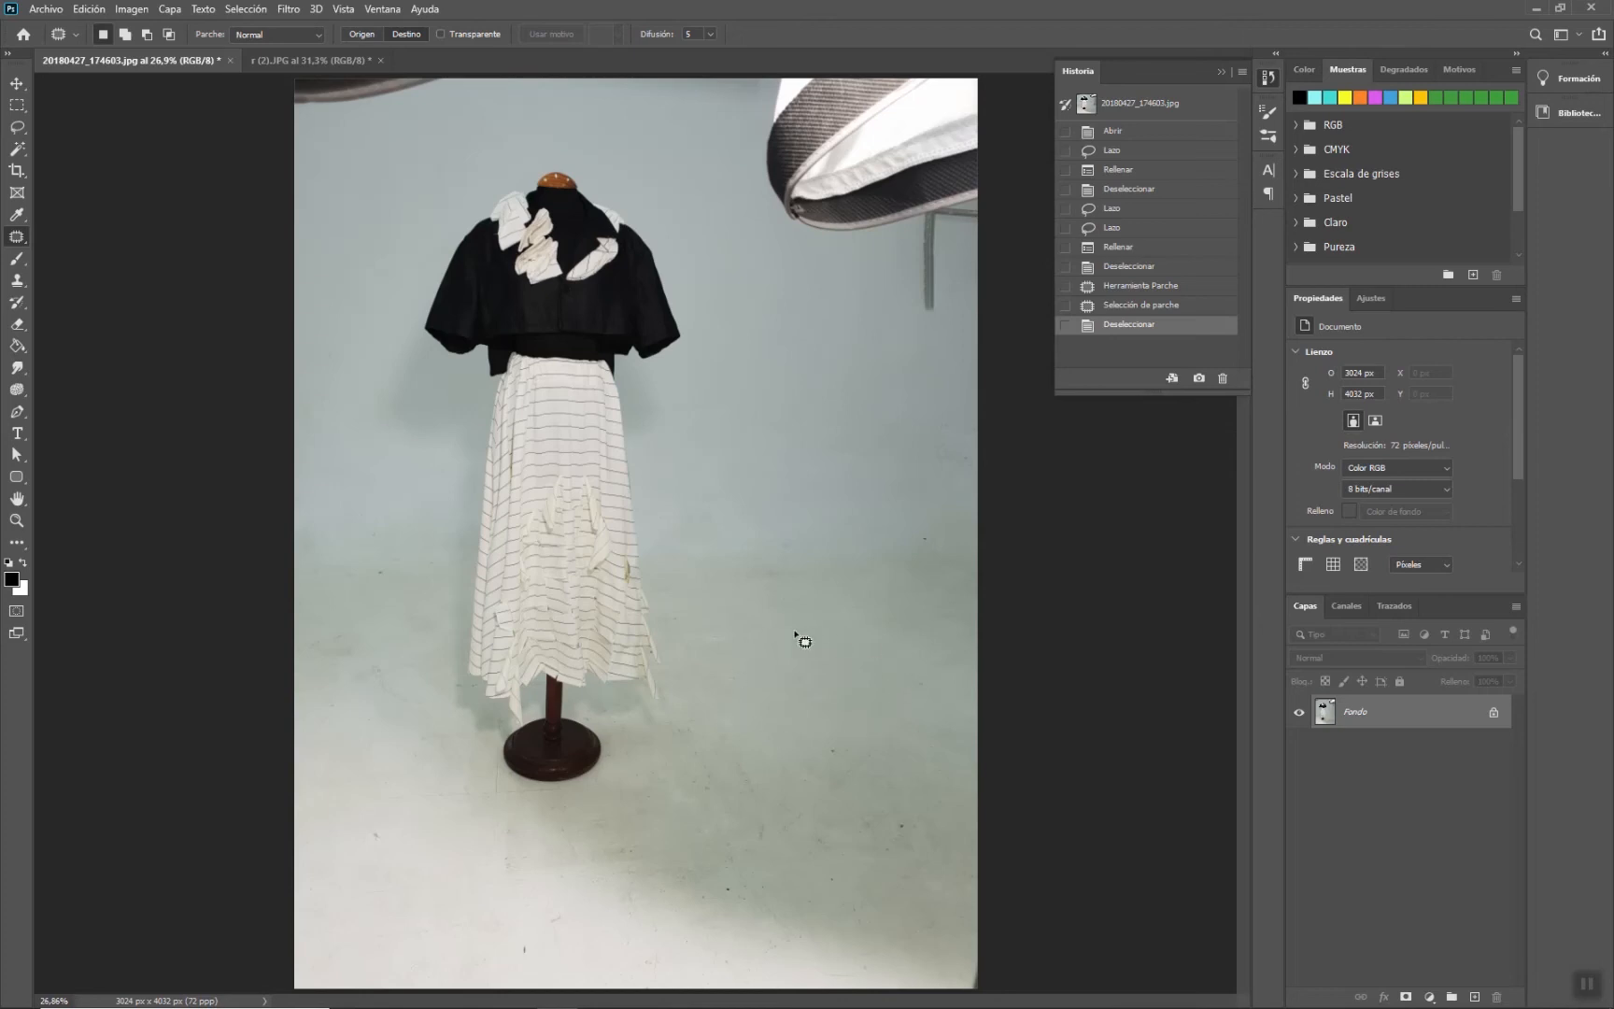
- Patch the floor marks in the lower-right corner with a clean area and deselect
mouse_move(794, 239)
mouse_down()
mouse_move(719, 291)
mouse_move(711, 356)
mouse_move(709, 426)
mouse_move(761, 524)
mouse_move(879, 496)
mouse_move(897, 444)
mouse_move(889, 310)
mouse_move(861, 265)
mouse_move(804, 239)
mouse_up()
drag(827, 376, 908, 857)
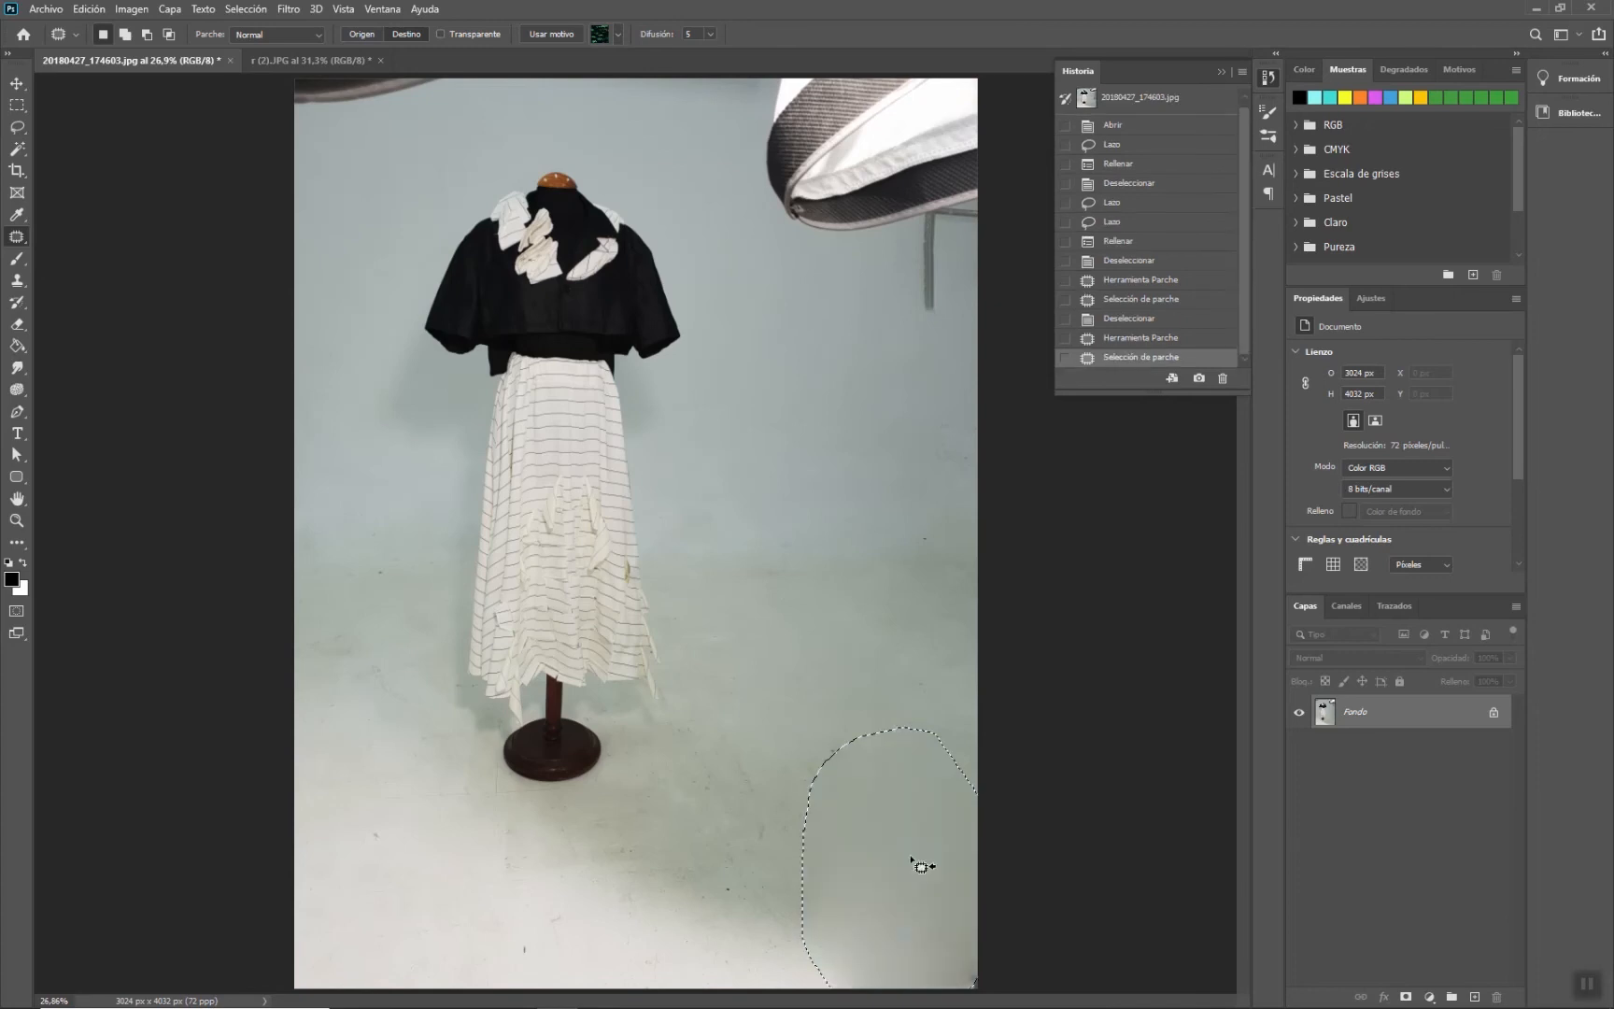
click(790, 613)
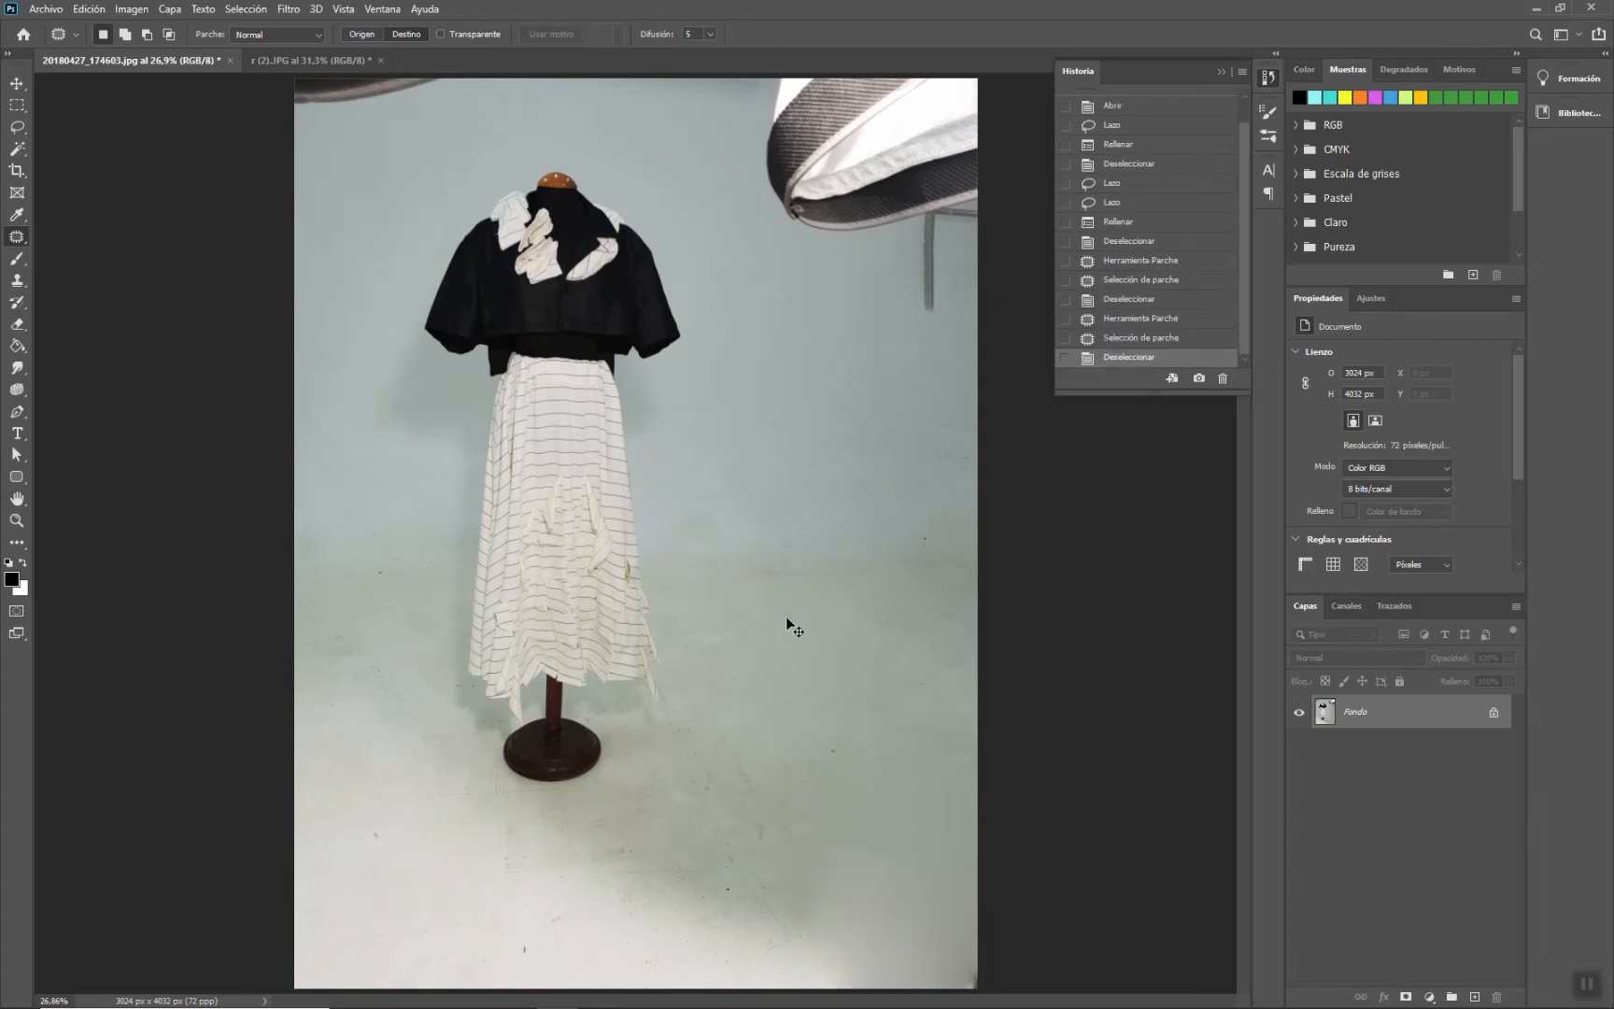
- Patch the floor marks below the stand with clean areas, deselecting after each patch
mouse_move(800, 282)
mouse_down()
mouse_move(745, 336)
mouse_move(700, 451)
mouse_move(767, 507)
mouse_move(850, 456)
mouse_move(871, 340)
mouse_move(838, 297)
mouse_move(796, 282)
mouse_up()
mouse_move(783, 403)
mouse_down()
mouse_move(731, 730)
mouse_move(684, 861)
mouse_move(686, 823)
mouse_move(719, 784)
mouse_up()
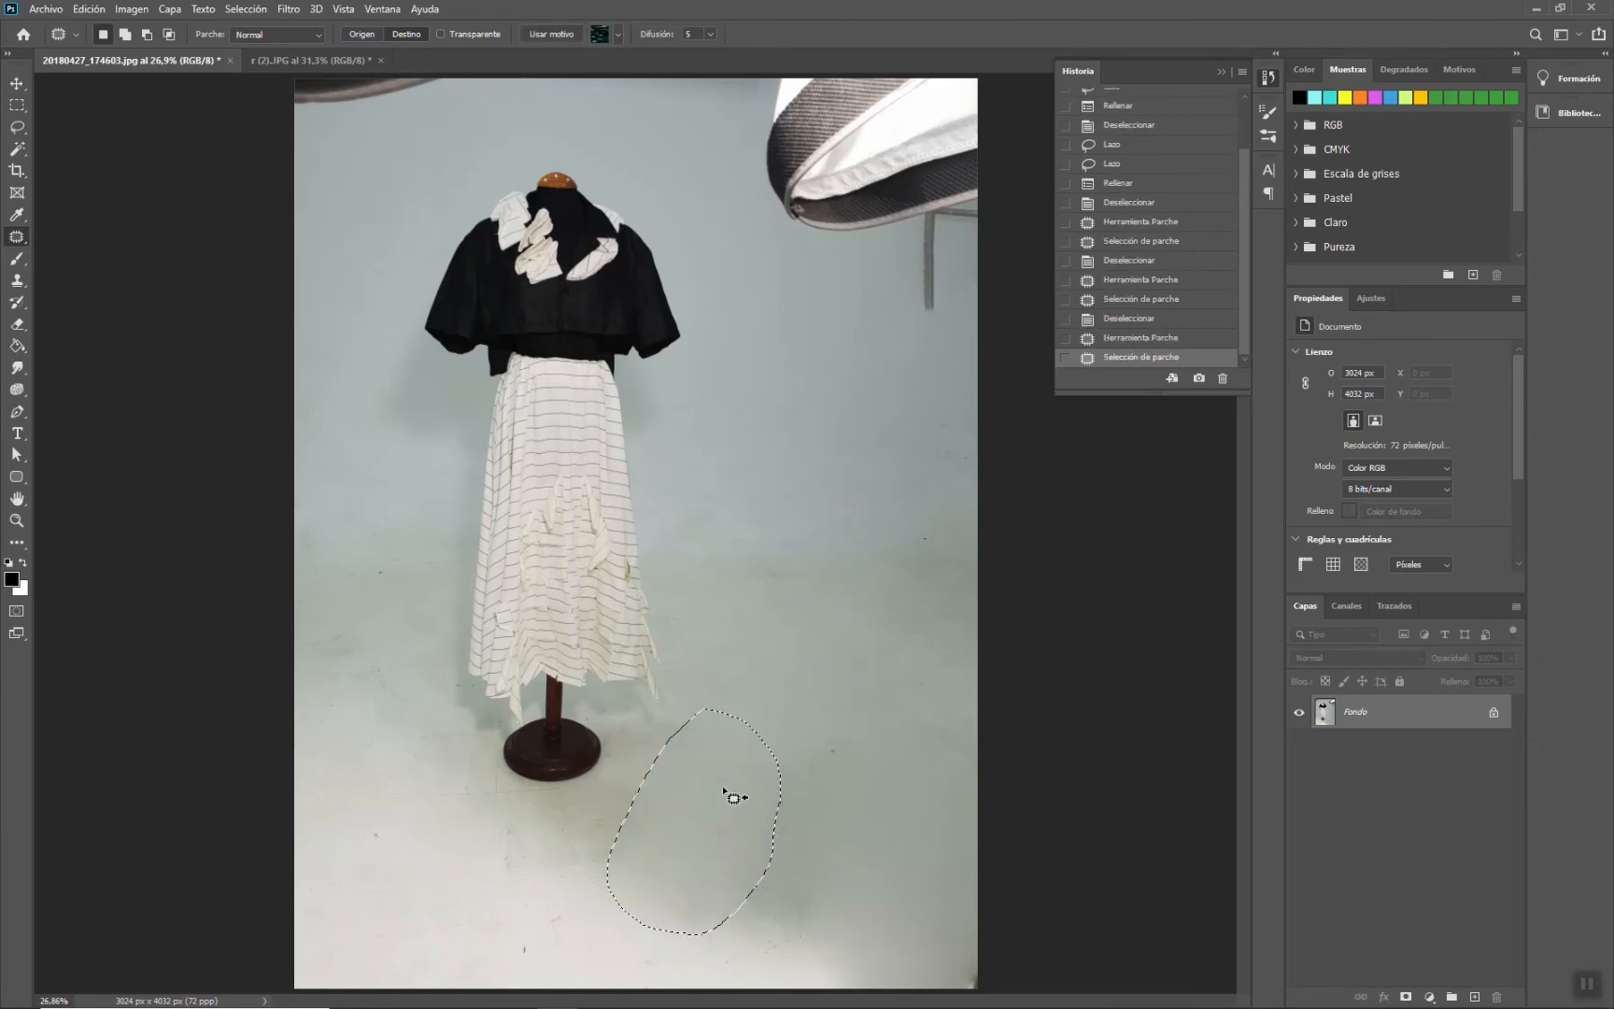
mouse_move(824, 285)
mouse_down()
mouse_move(766, 337)
mouse_move(742, 445)
mouse_move(817, 502)
mouse_move(880, 452)
mouse_move(882, 340)
mouse_move(829, 280)
mouse_up()
drag(820, 368, 806, 854)
click(862, 623)
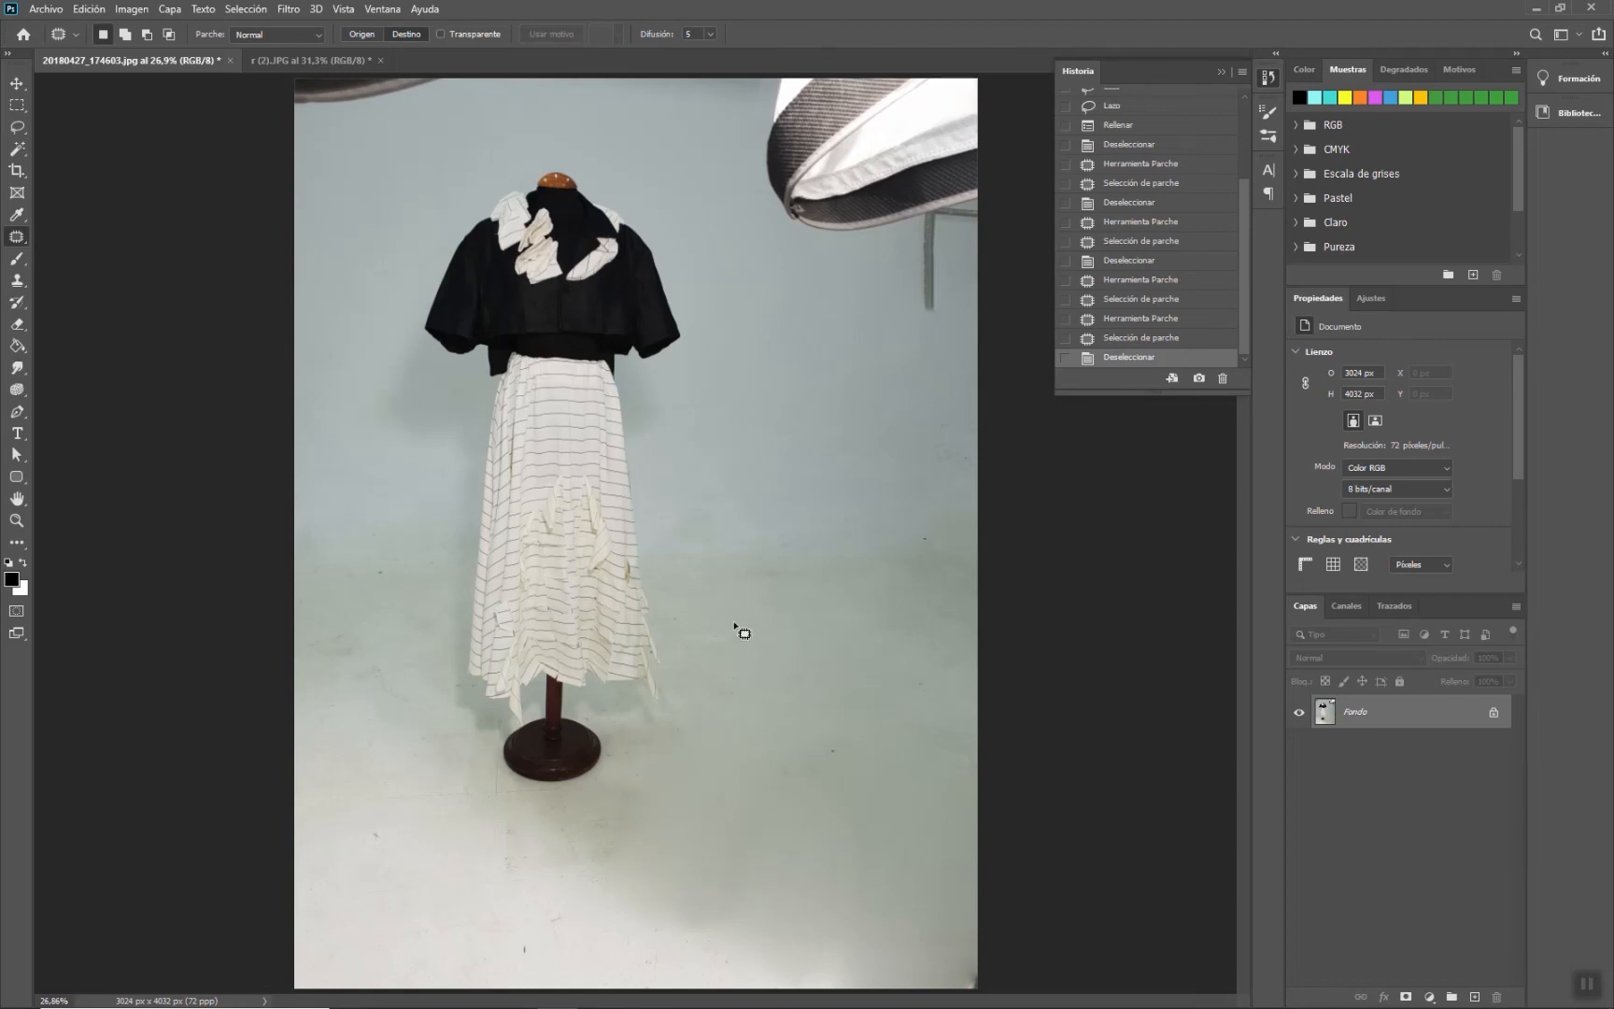
- Zoom in, lasso the marked floor area beside the skirt and patch it with clean floor, then deselect
drag(733, 719, 837, 648)
drag(951, 652, 777, 583)
click(24, 133)
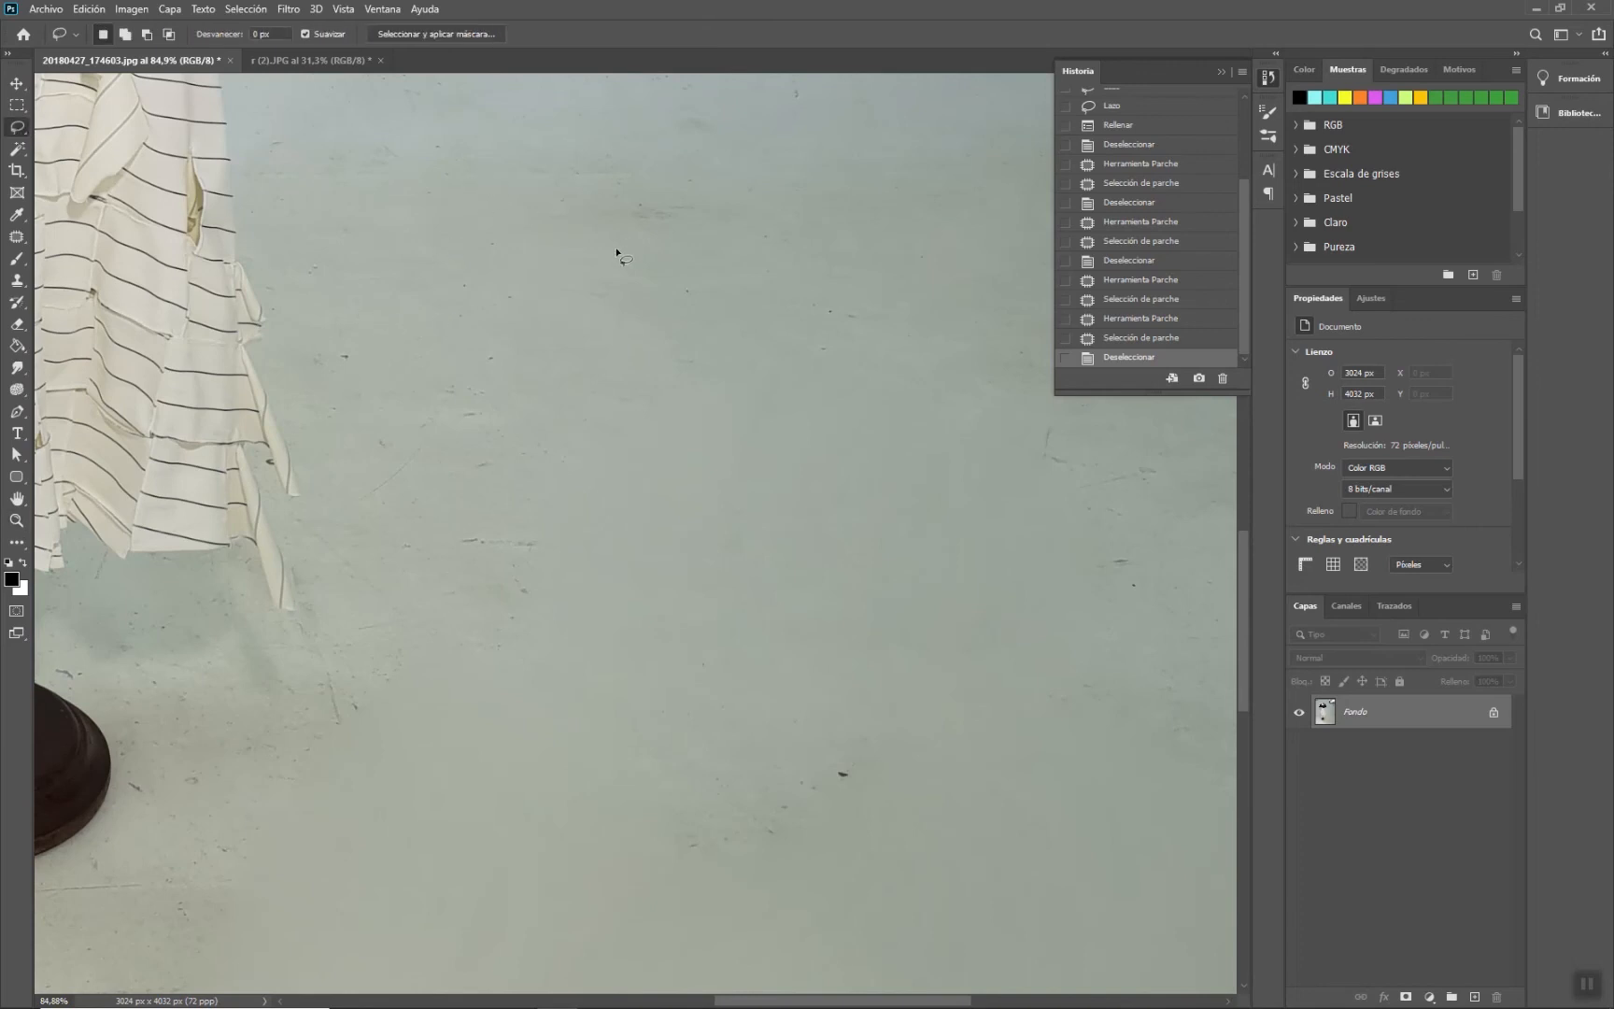
mouse_move(594, 247)
mouse_down()
mouse_move(567, 170)
mouse_move(465, 143)
mouse_move(339, 140)
mouse_move(266, 176)
mouse_move(274, 293)
mouse_up()
mouse_move(317, 453)
mouse_down()
mouse_move(357, 622)
mouse_move(329, 752)
mouse_move(380, 753)
mouse_up()
mouse_move(503, 649)
mouse_down()
mouse_move(568, 527)
mouse_move(597, 351)
mouse_move(587, 251)
mouse_up()
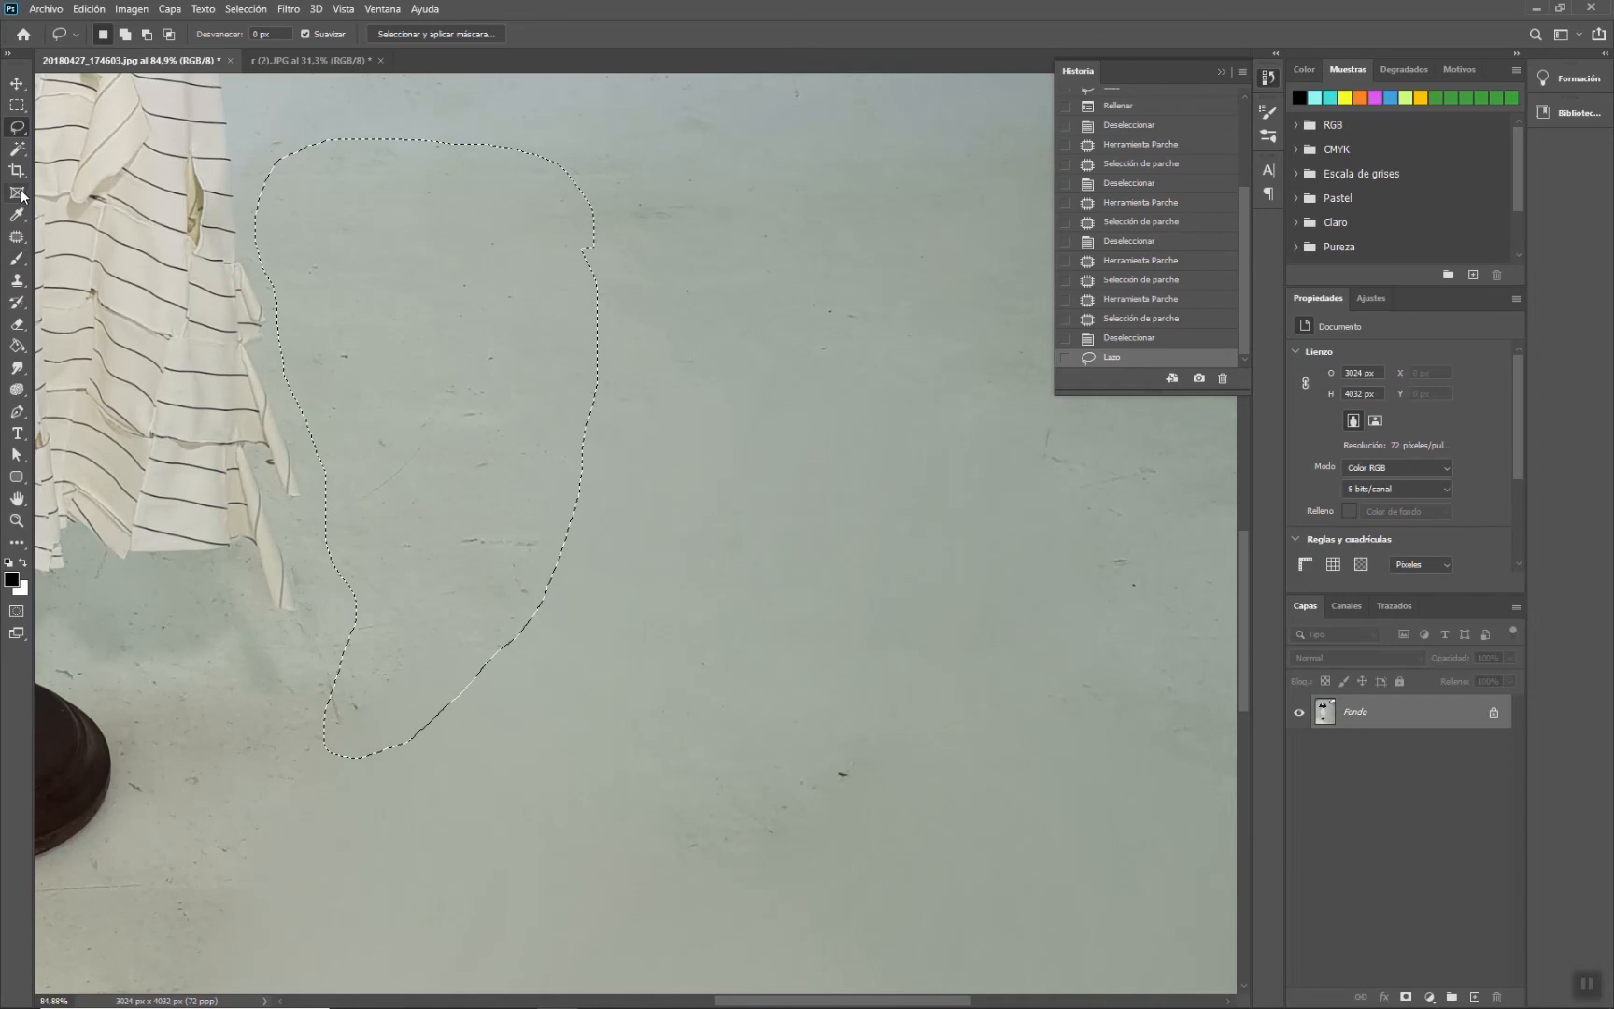
click(17, 237)
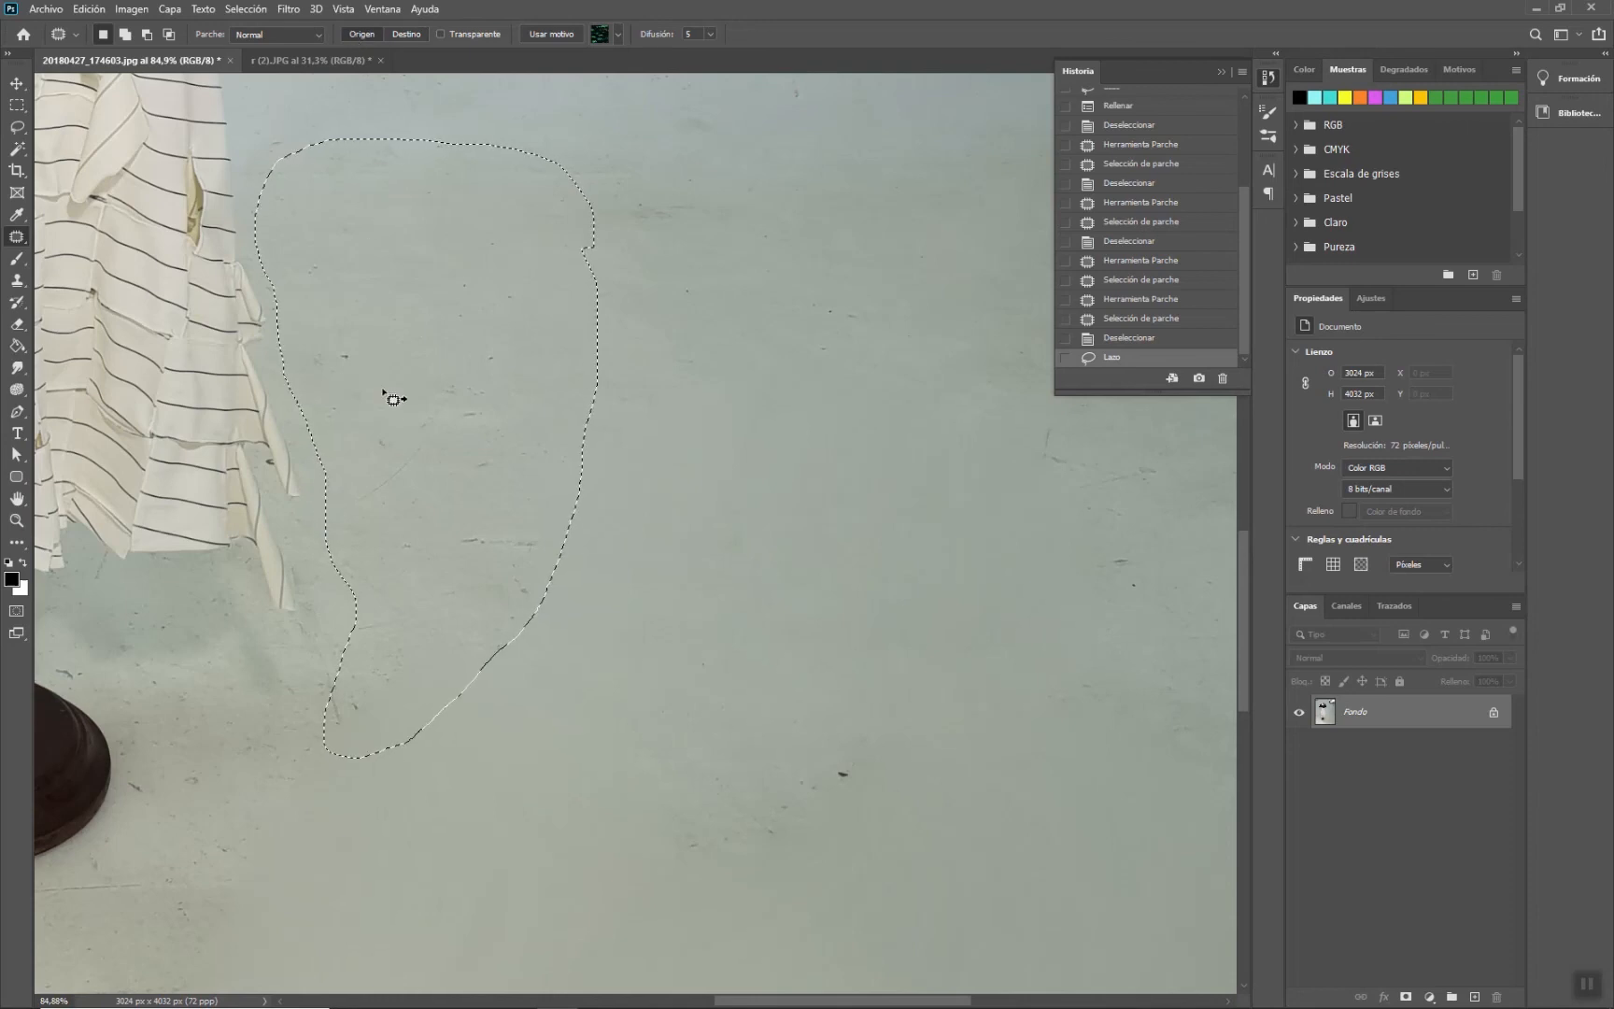
drag(404, 389, 810, 522)
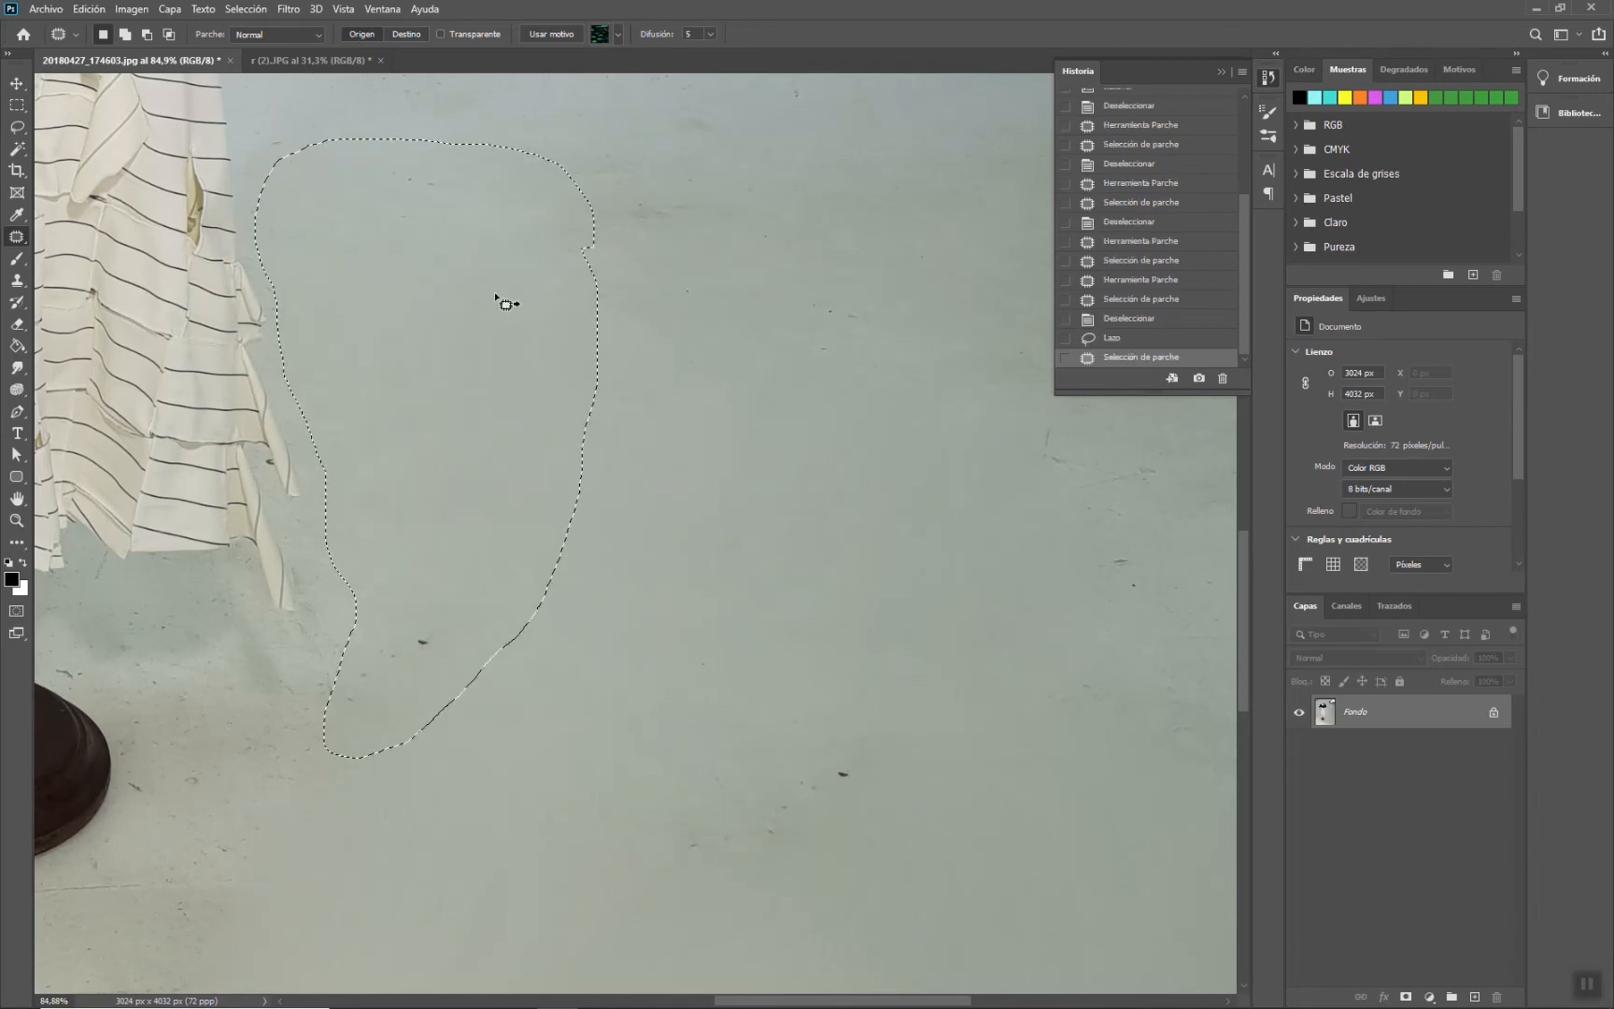
key(ctrl+d)
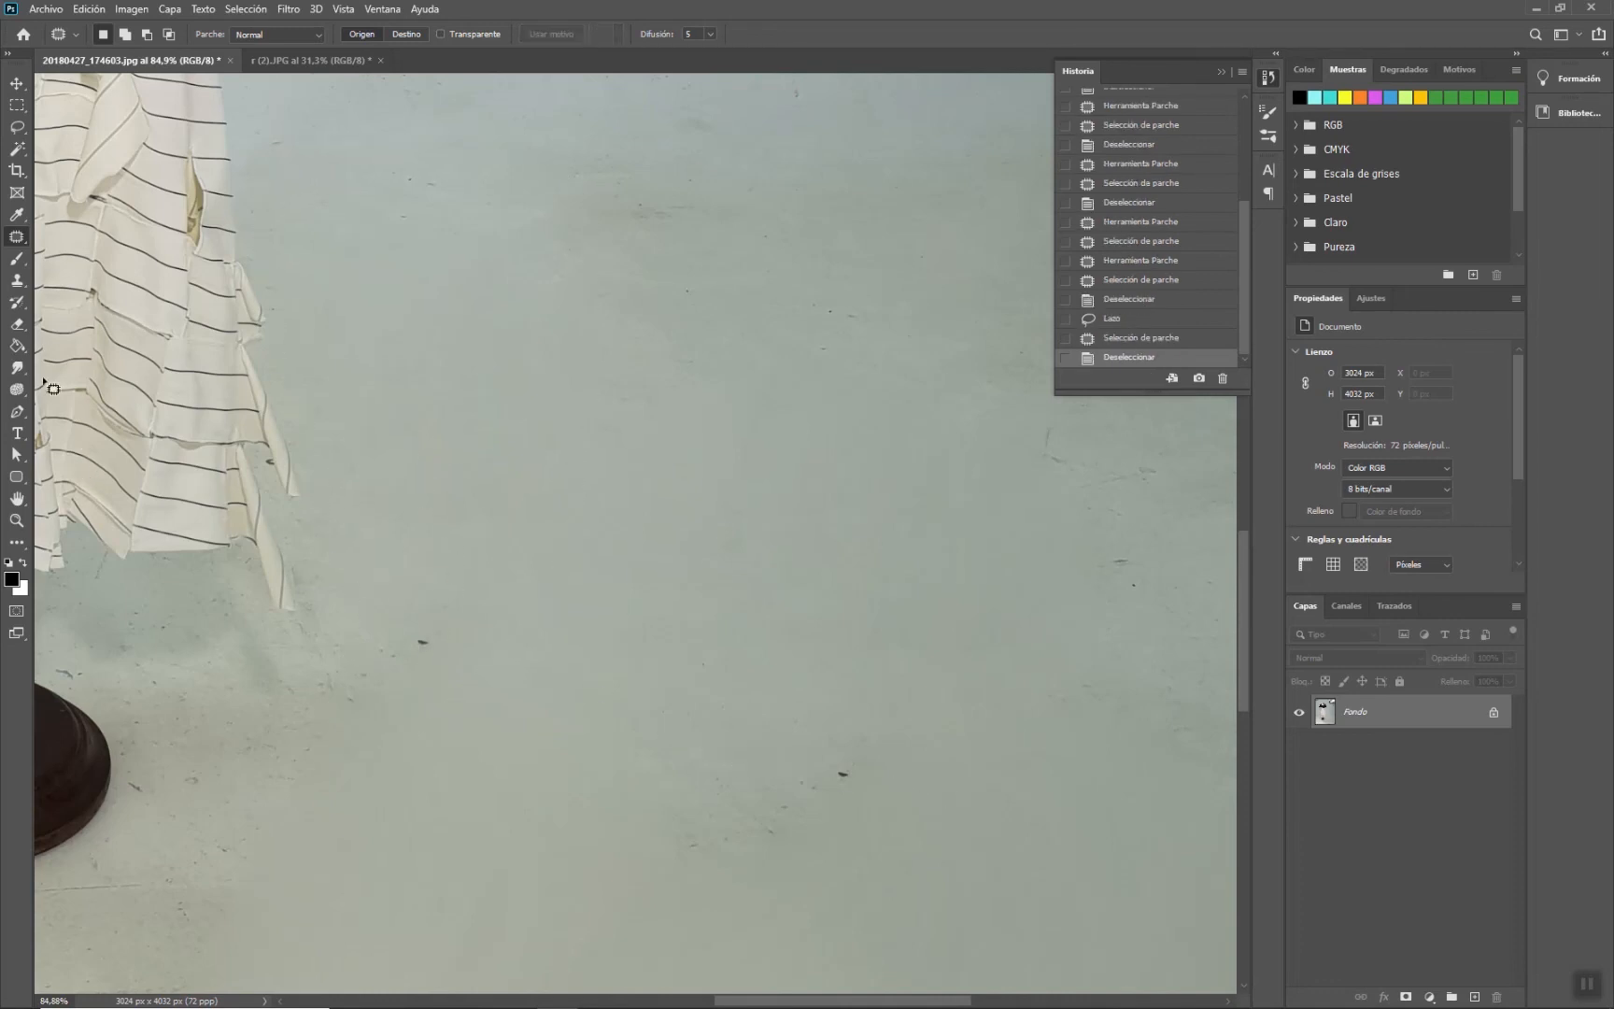
- Pick the Clone Stamp with a 141 px soft round brush and clone clean floor over the marks in the lower middle floor
click(17, 280)
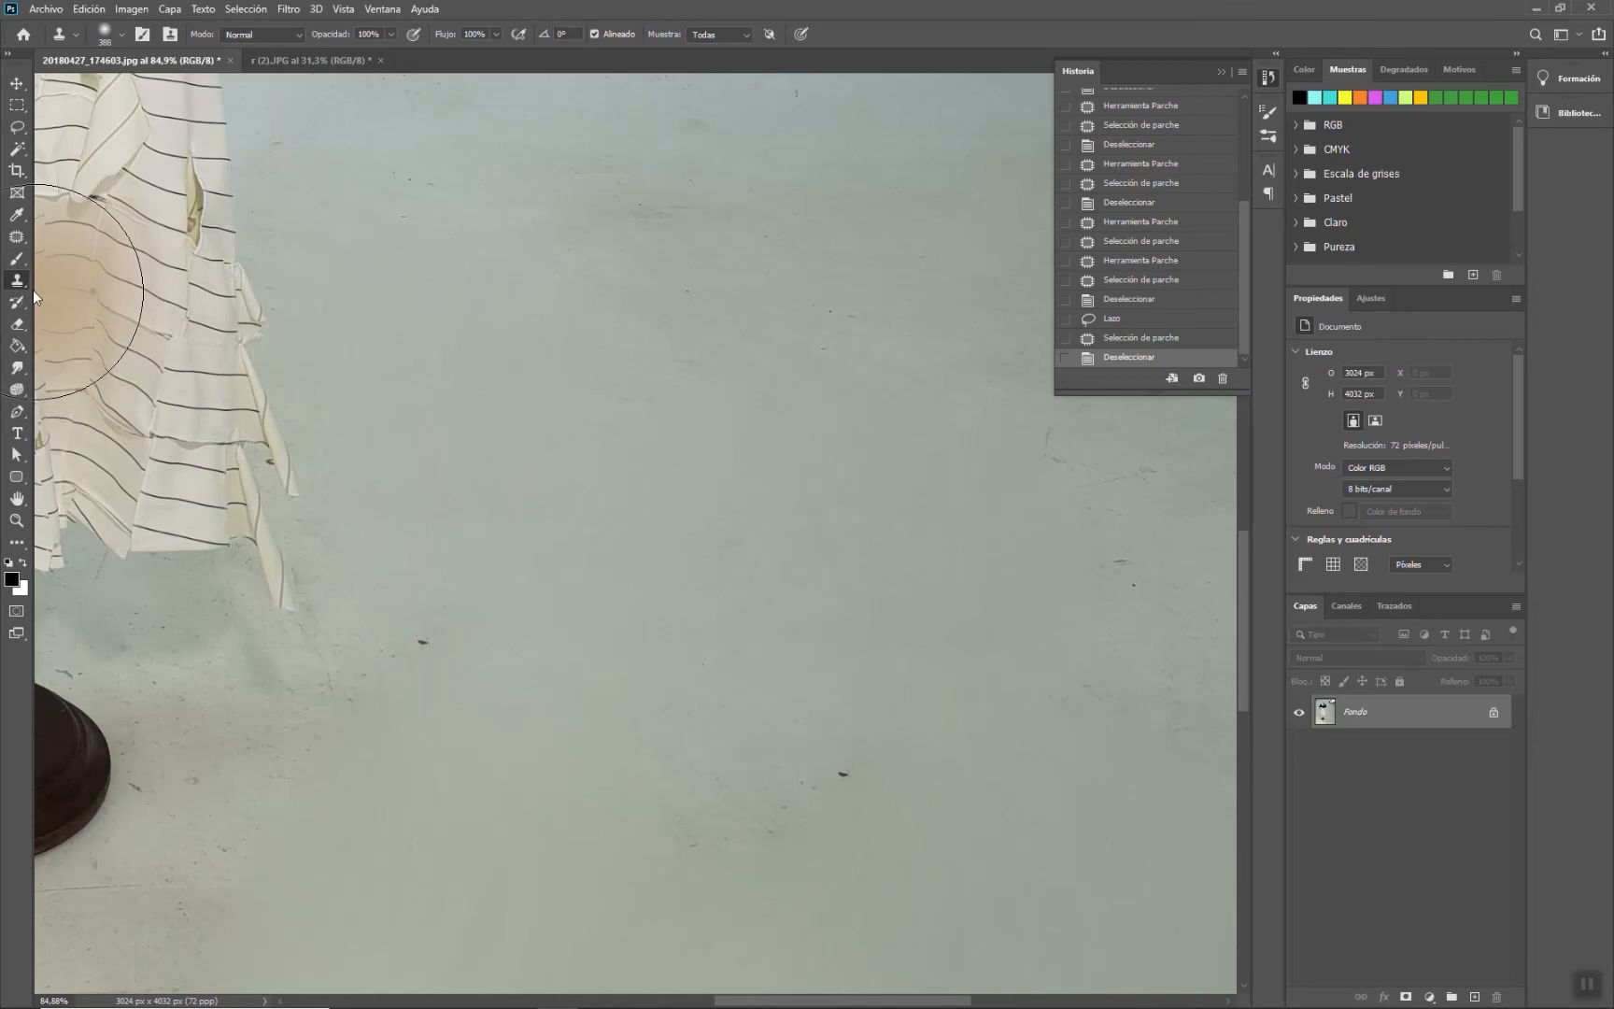
right_click(929, 528)
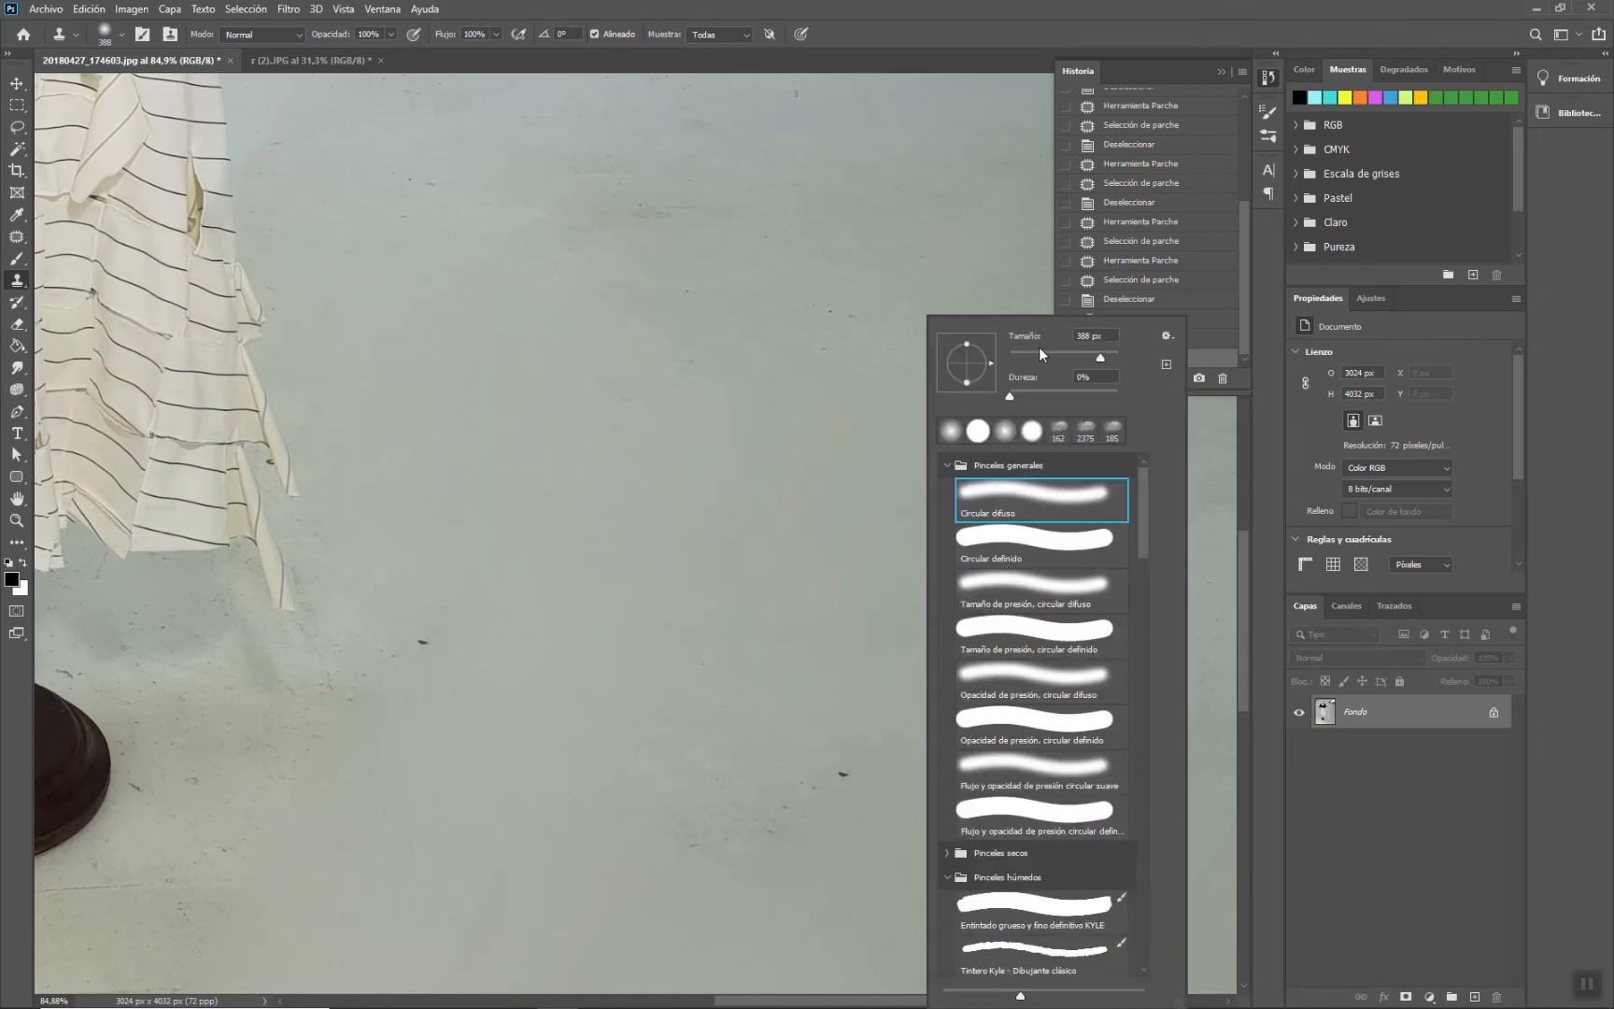
alt+click(865, 680)
mouse_move(847, 748)
mouse_down()
mouse_move(811, 793)
mouse_move(702, 785)
mouse_move(648, 760)
mouse_up()
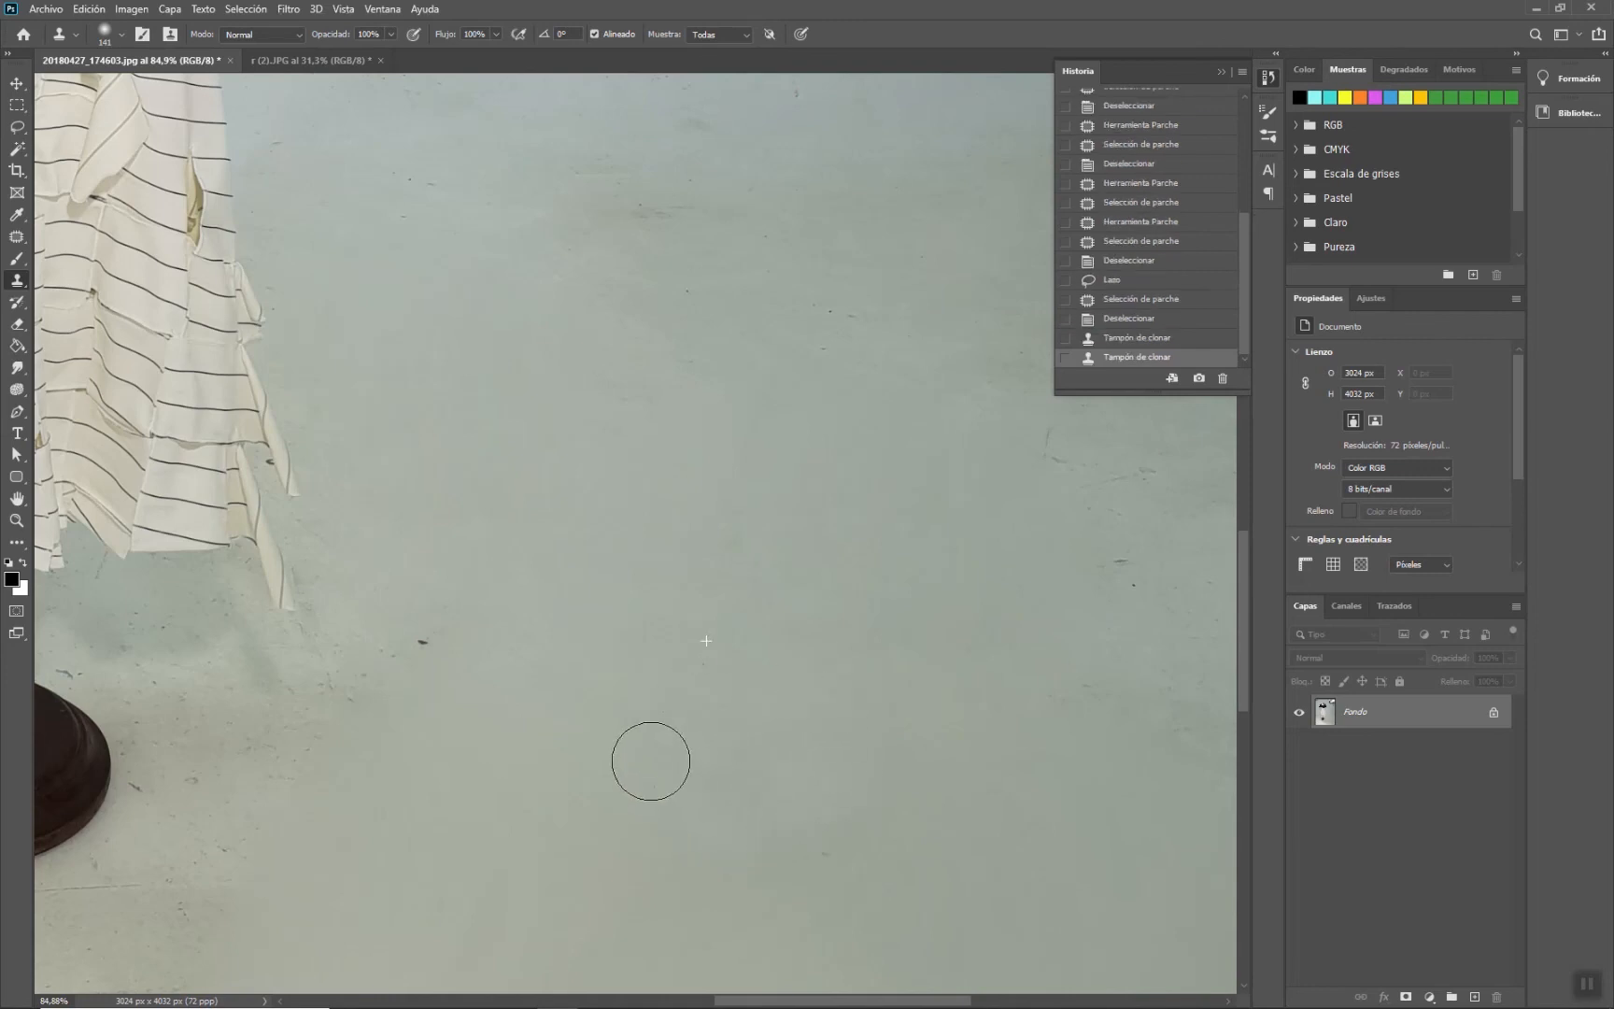
mouse_move(809, 885)
mouse_down()
mouse_move(850, 857)
mouse_move(793, 850)
mouse_up()
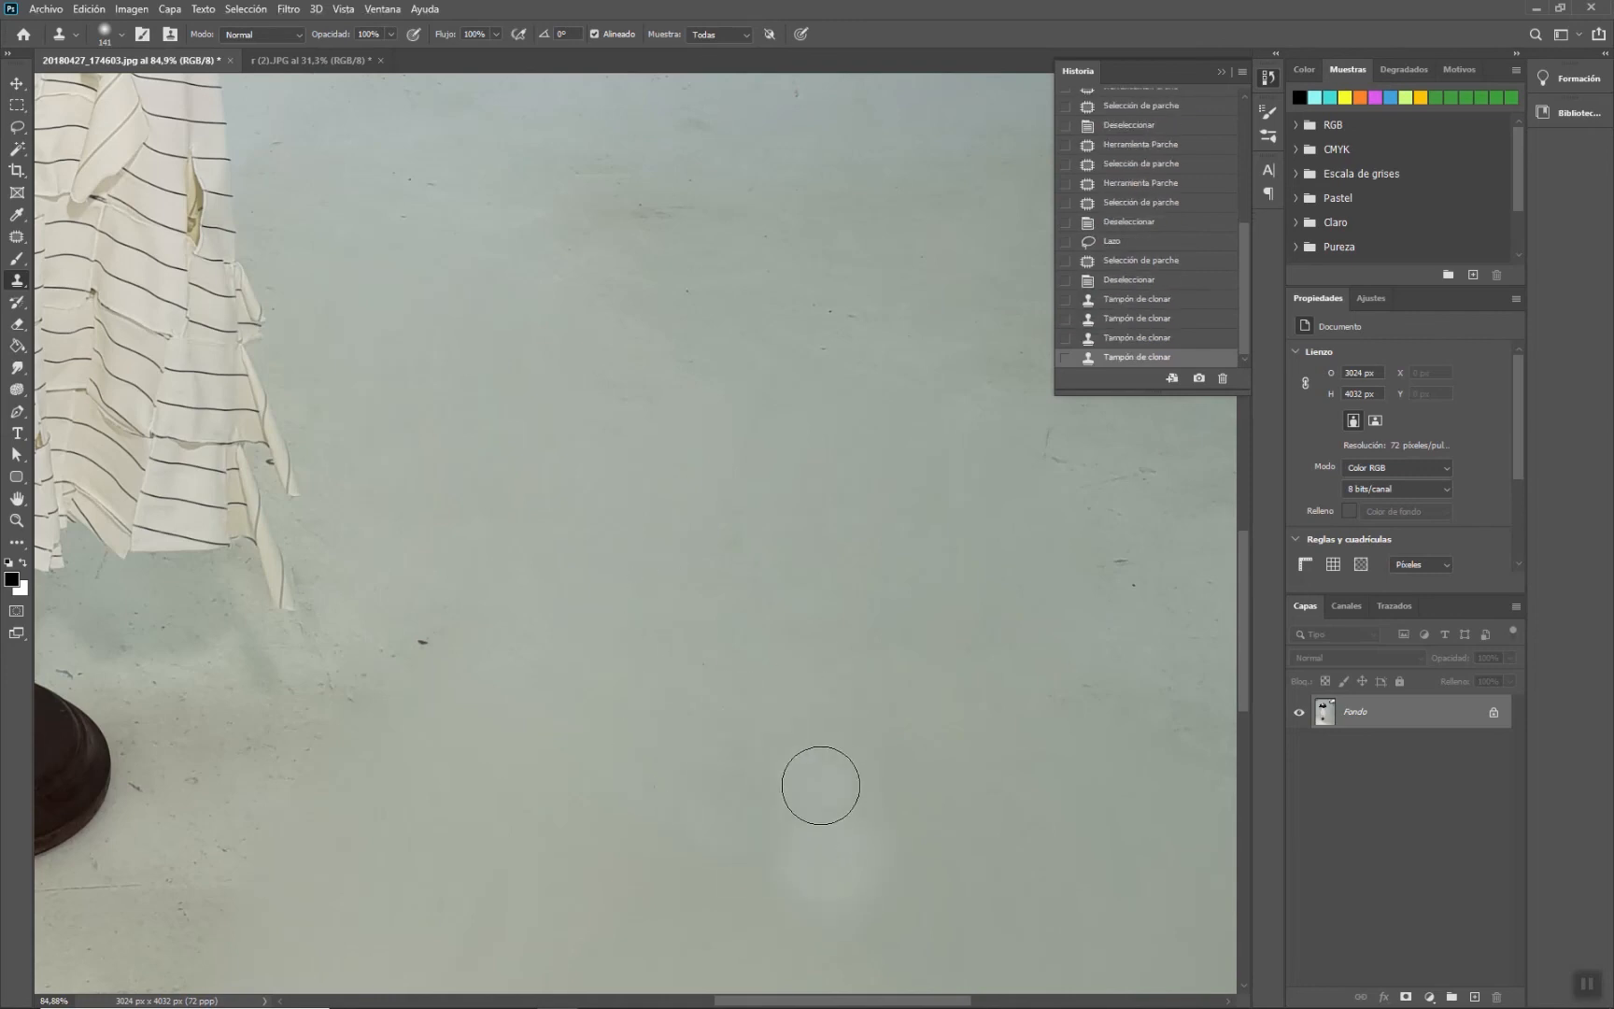
key(ctrl+z)
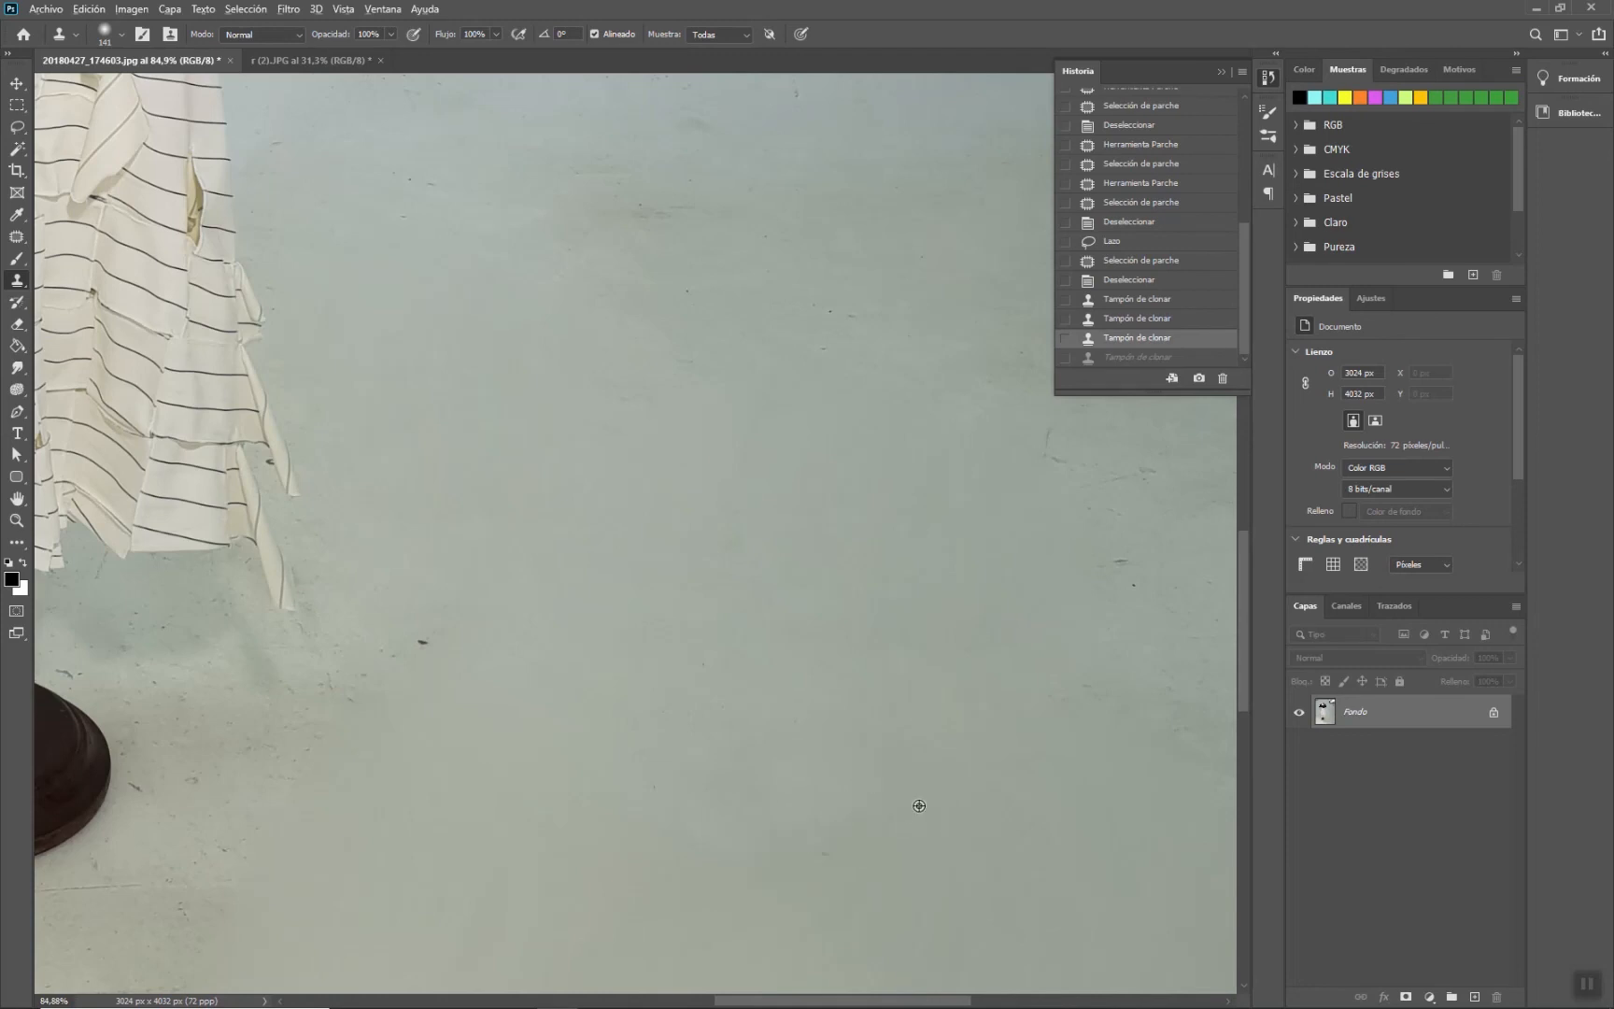
drag(792, 879, 839, 849)
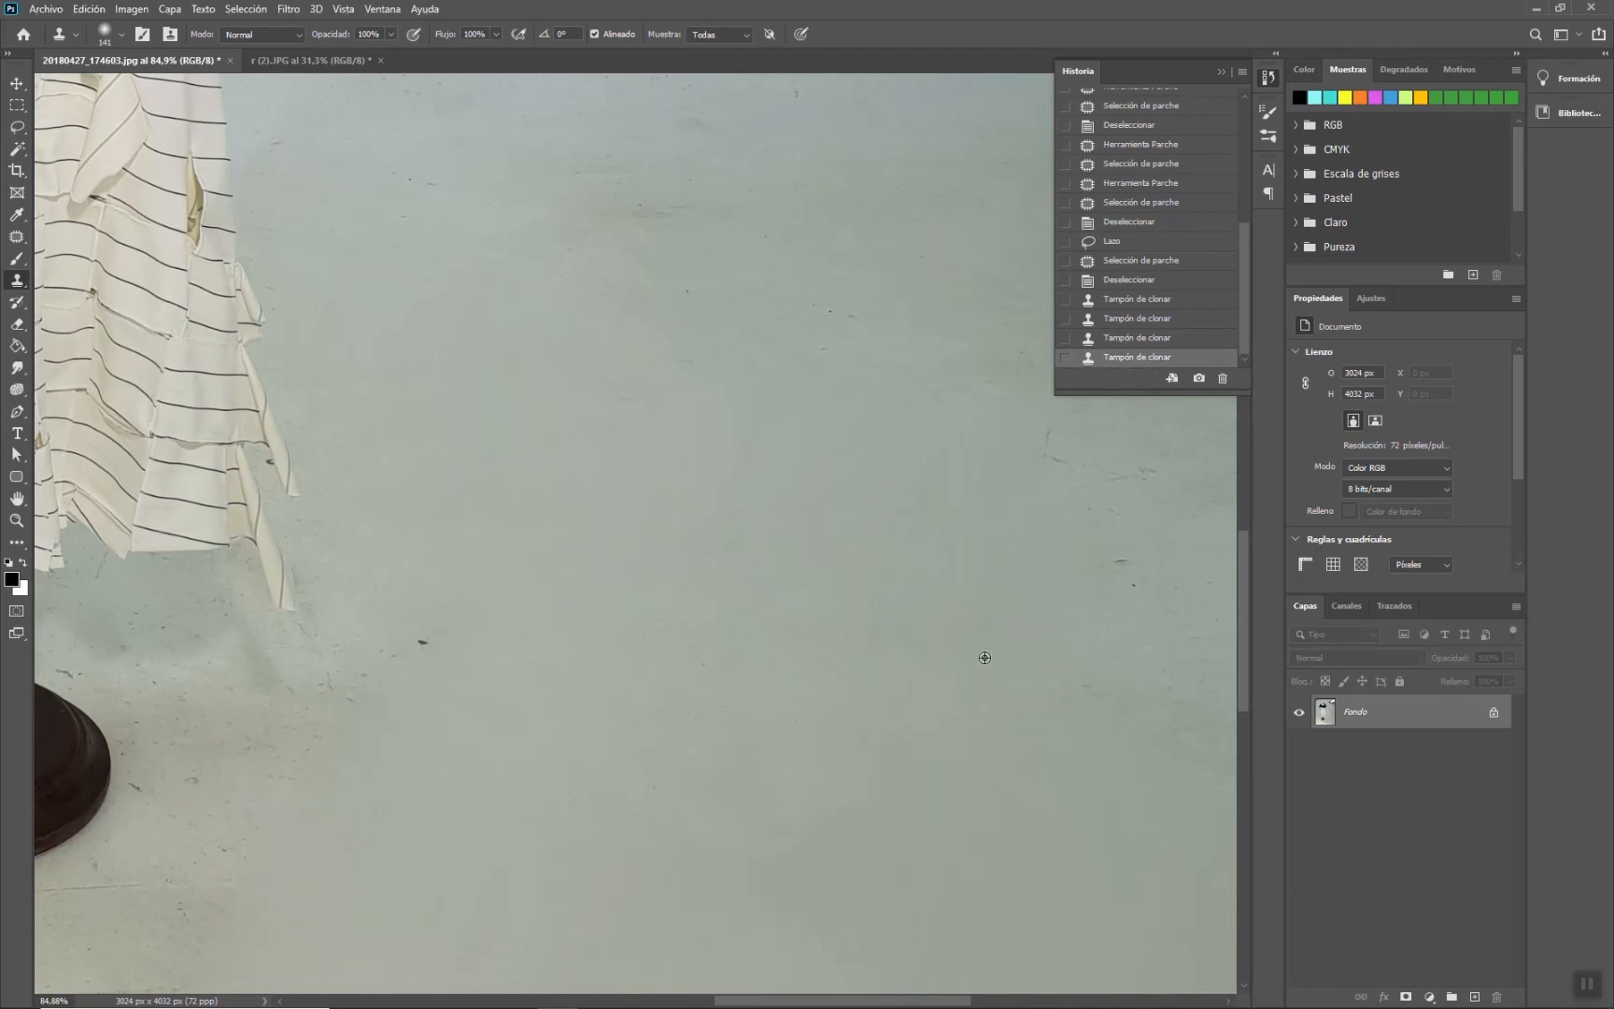
- Resample clean floor and clone over the marks near the stand's base and on the lower-left floor
alt+click(535, 615)
mouse_move(422, 623)
mouse_down()
mouse_move(396, 655)
mouse_move(417, 644)
mouse_move(341, 669)
mouse_move(399, 706)
mouse_up()
alt+click(408, 519)
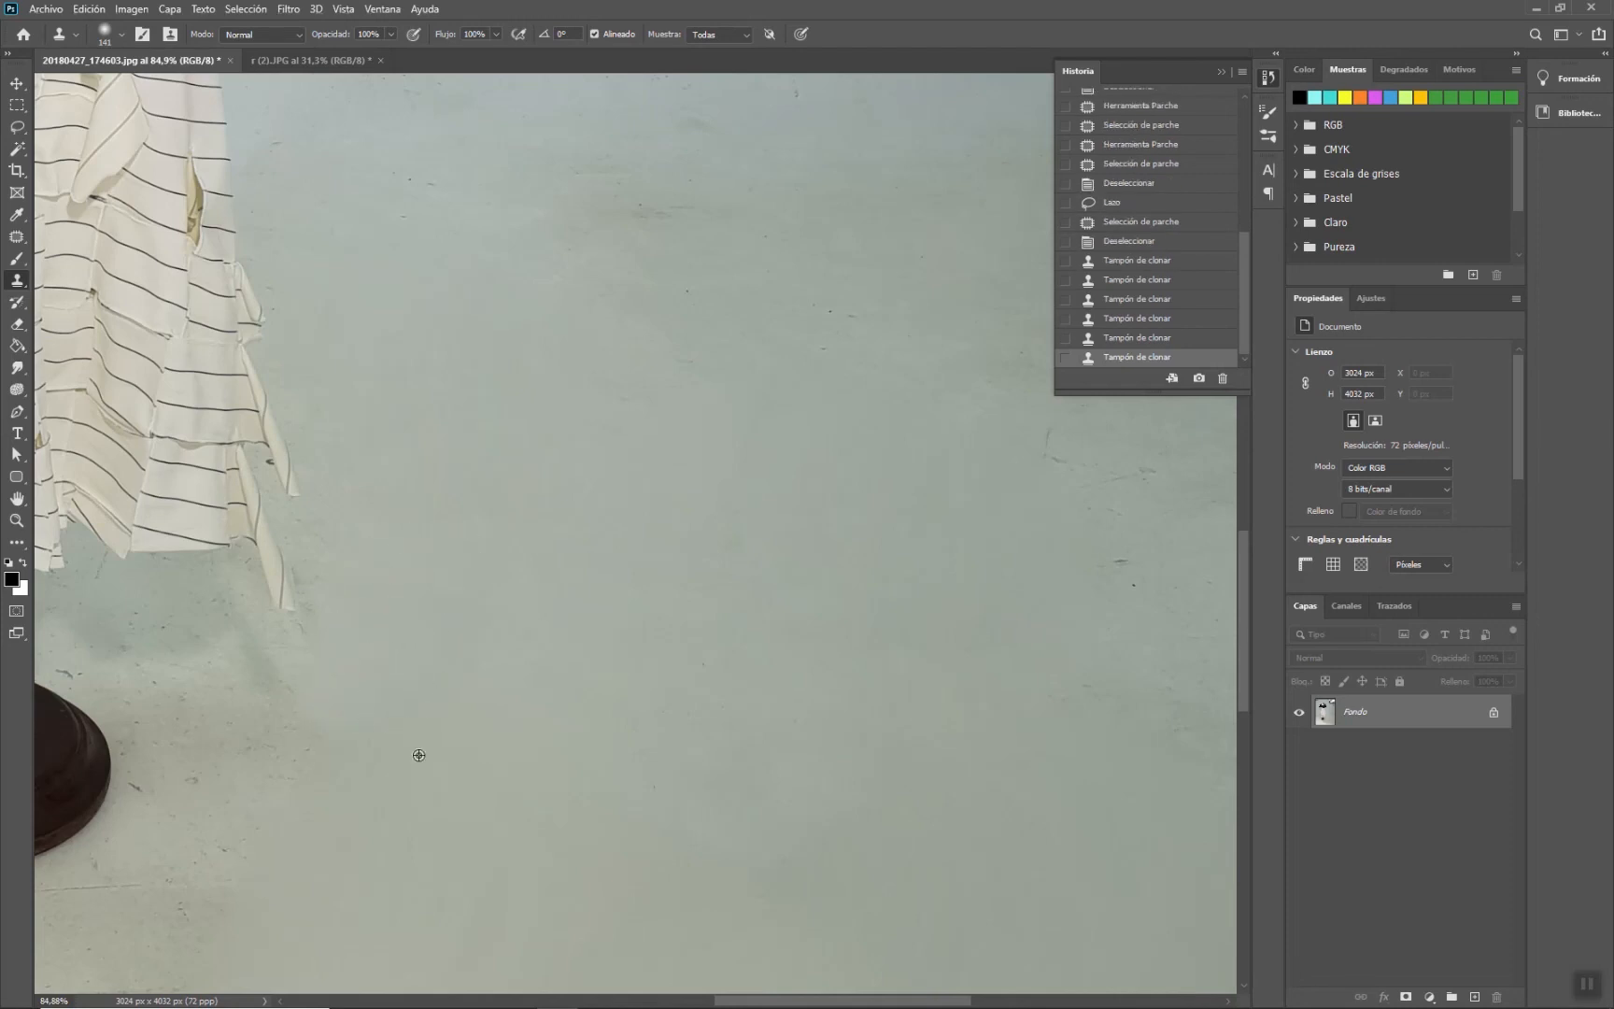
drag(335, 900, 324, 929)
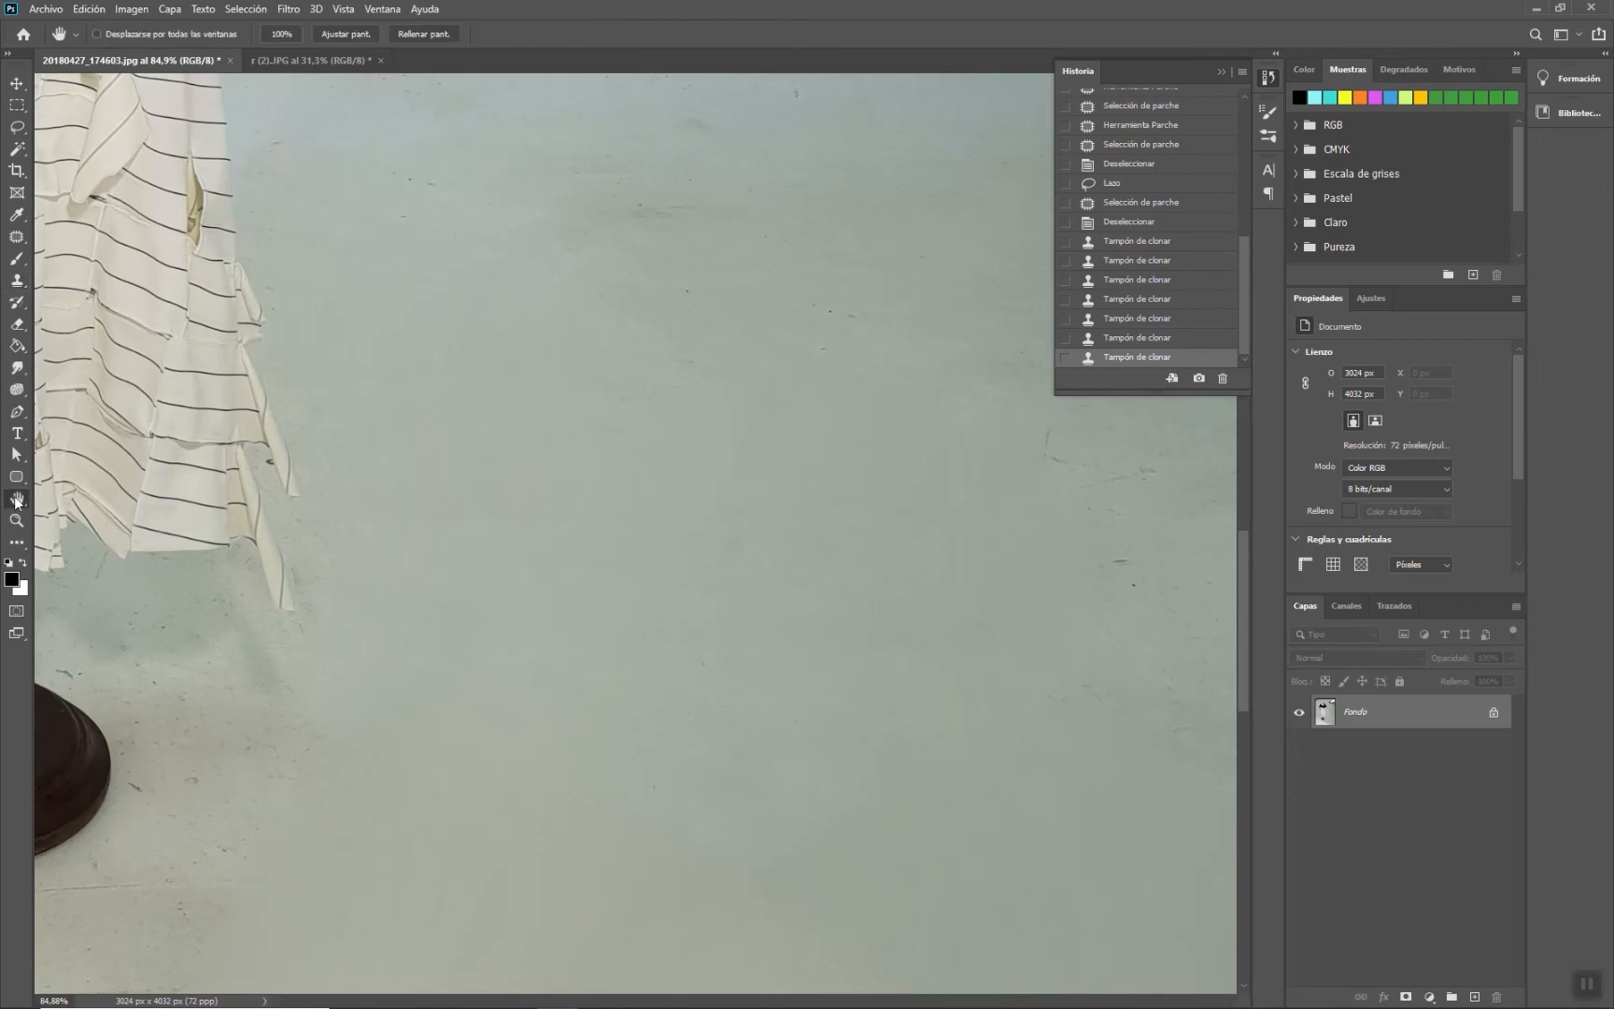
- Fit the image, lasso a clean wall area right of the dress and patch it downward in Destination mode, then deselect
double_click(17, 497)
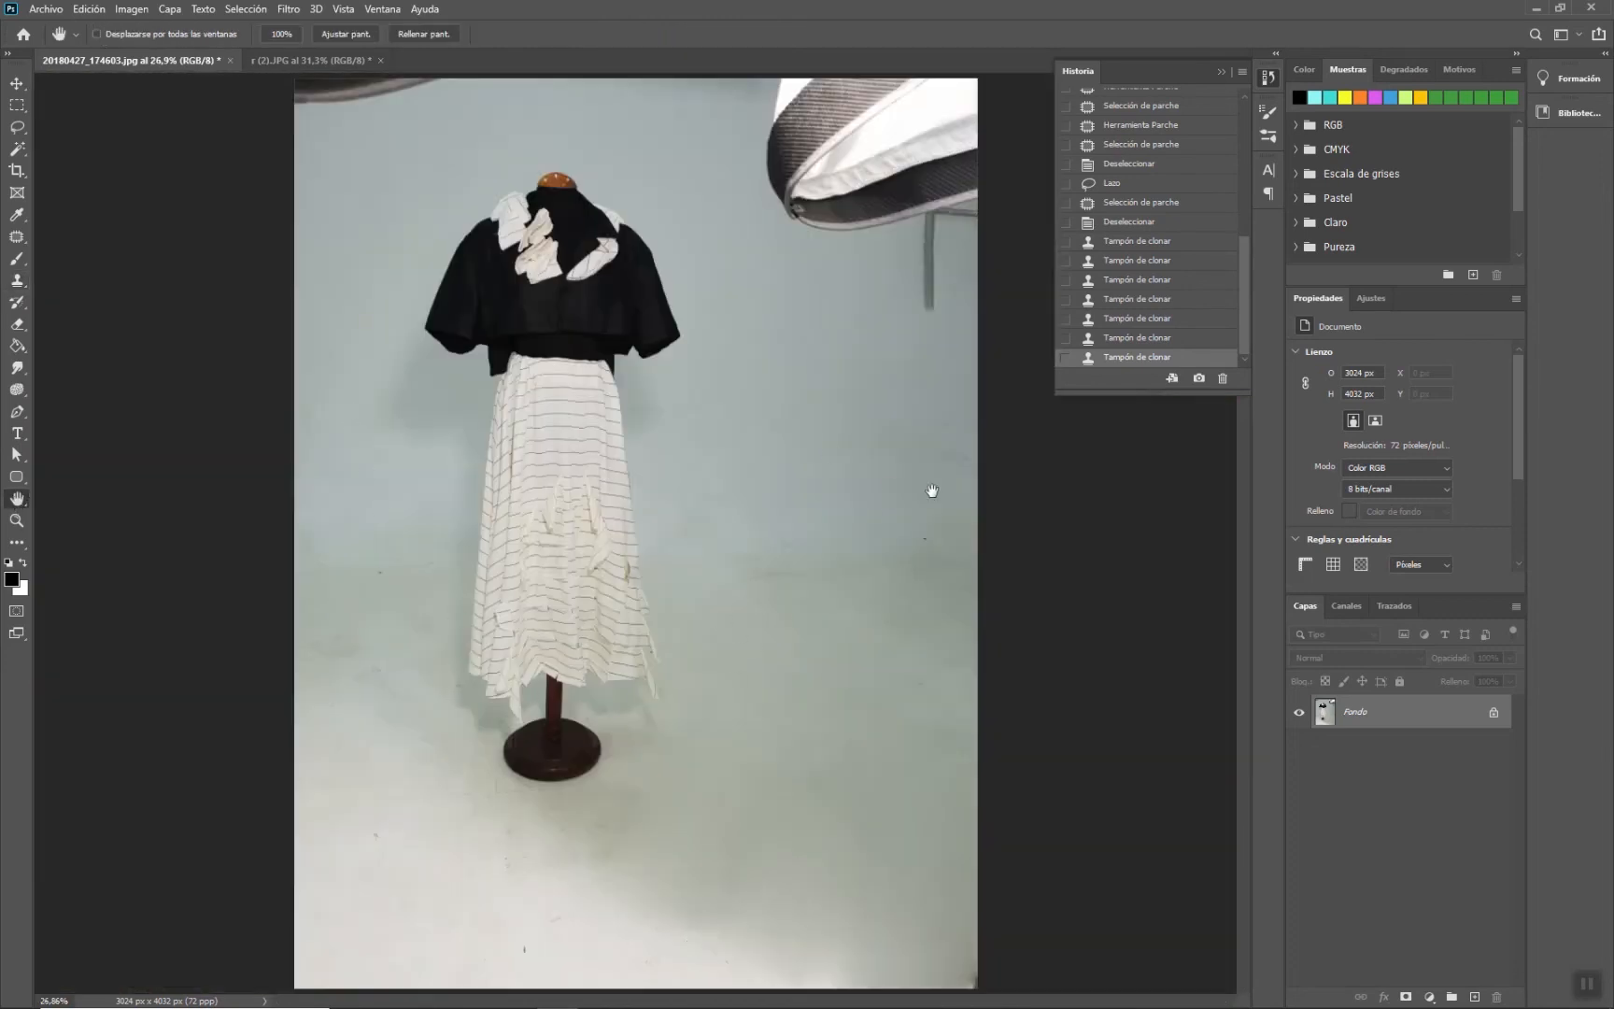
click(17, 127)
mouse_move(764, 482)
mouse_down()
mouse_move(744, 341)
mouse_move(759, 297)
mouse_move(829, 294)
mouse_move(867, 361)
mouse_move(871, 506)
mouse_up()
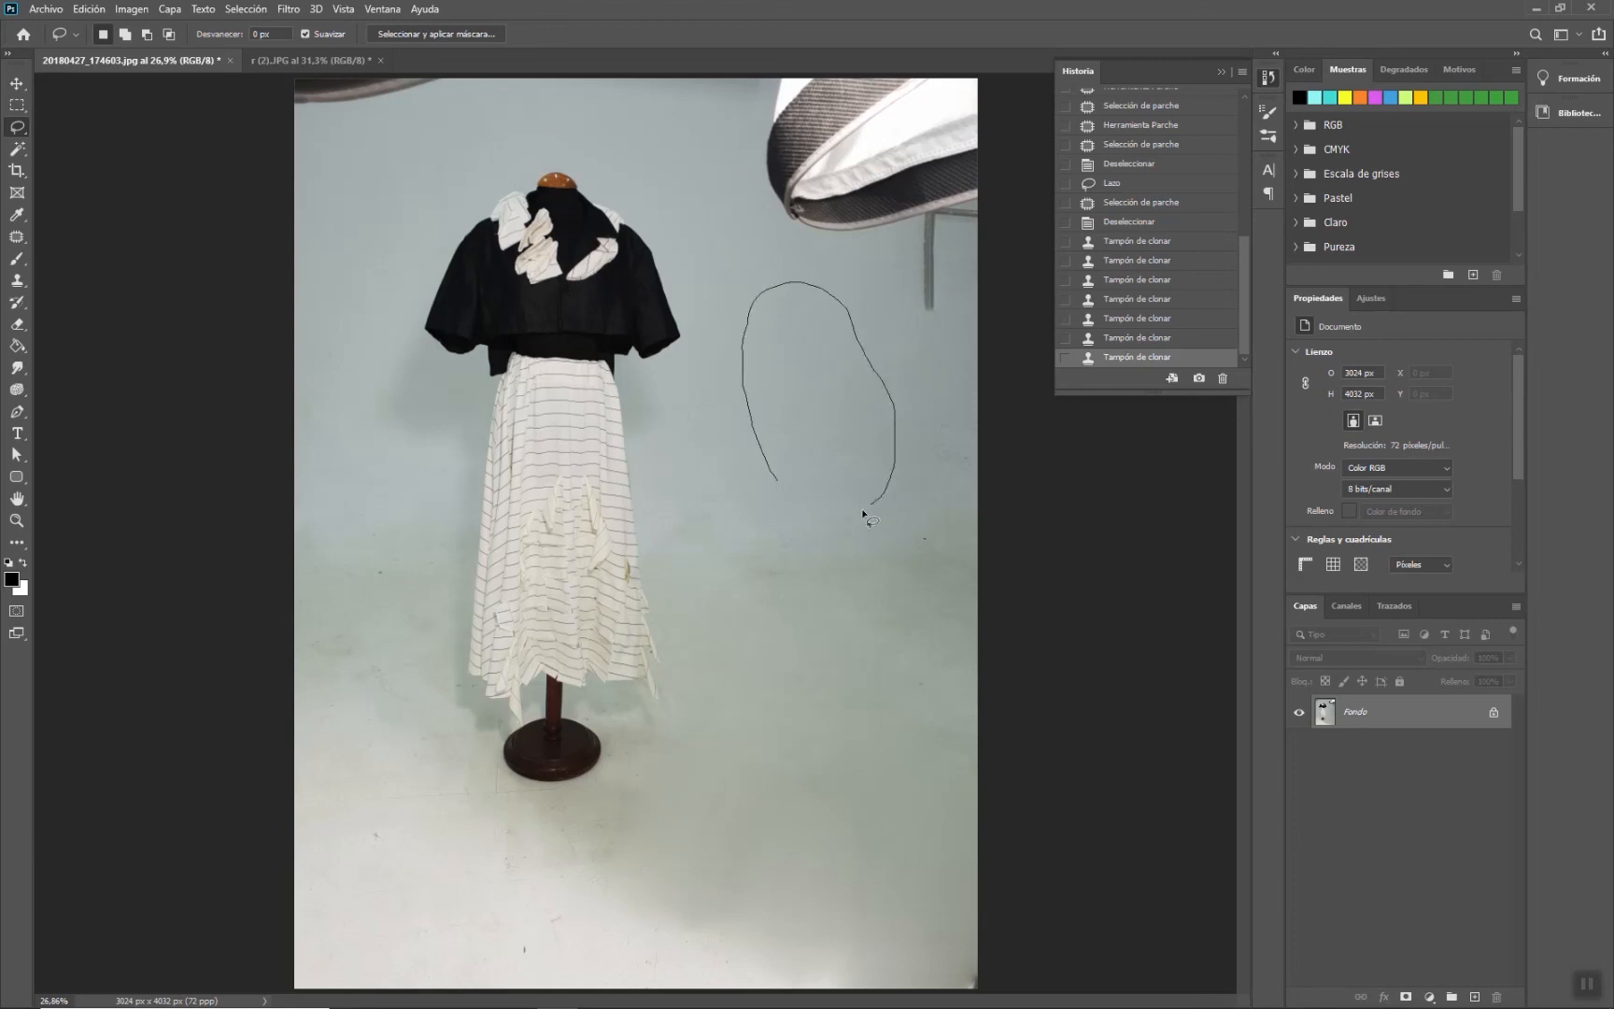
drag(769, 483, 776, 481)
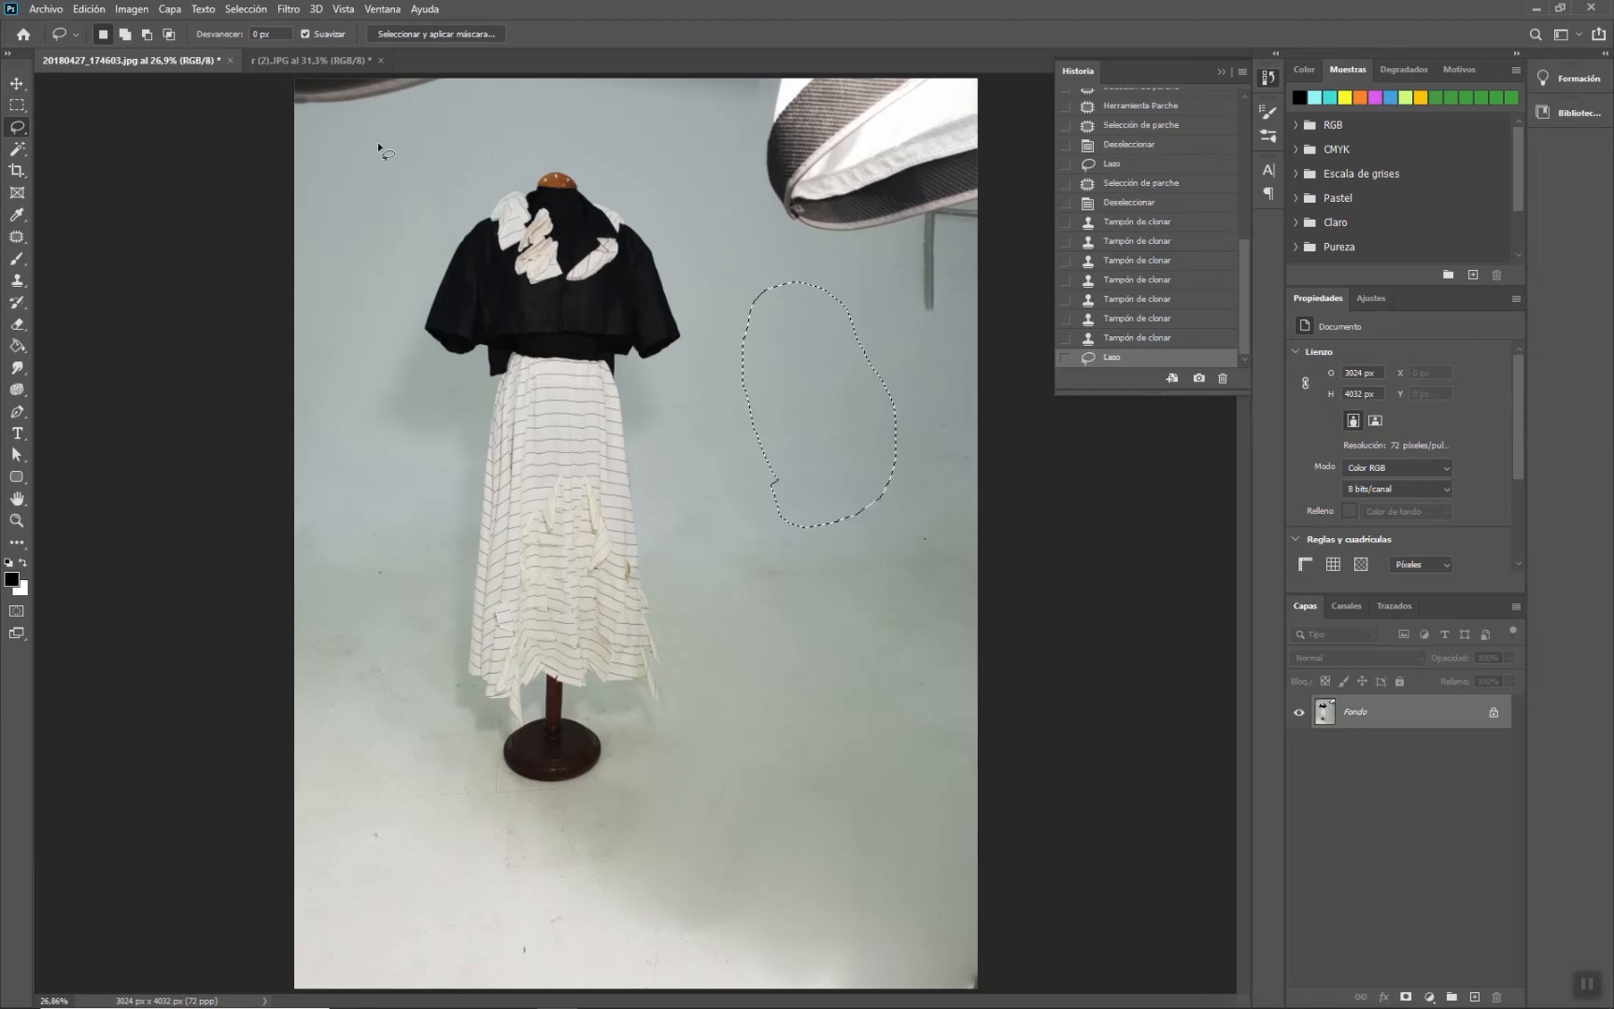
key(j)
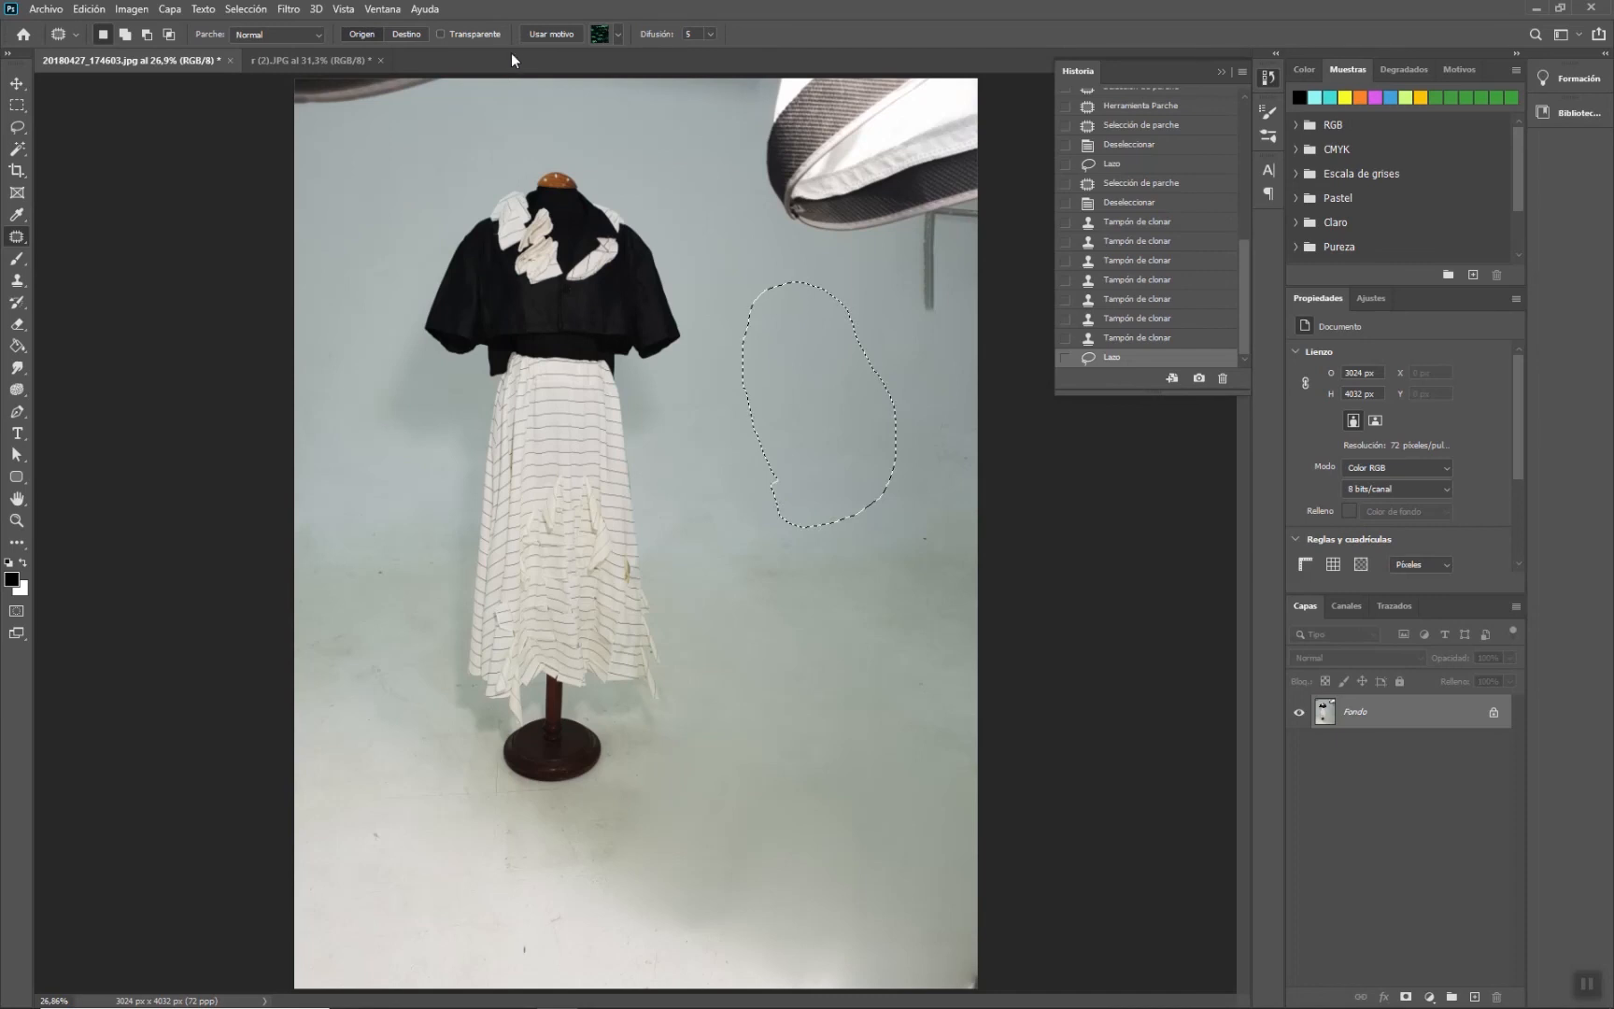
click(400, 32)
mouse_move(775, 368)
mouse_down()
mouse_move(908, 564)
mouse_move(929, 551)
mouse_up()
key(ctrl+d)
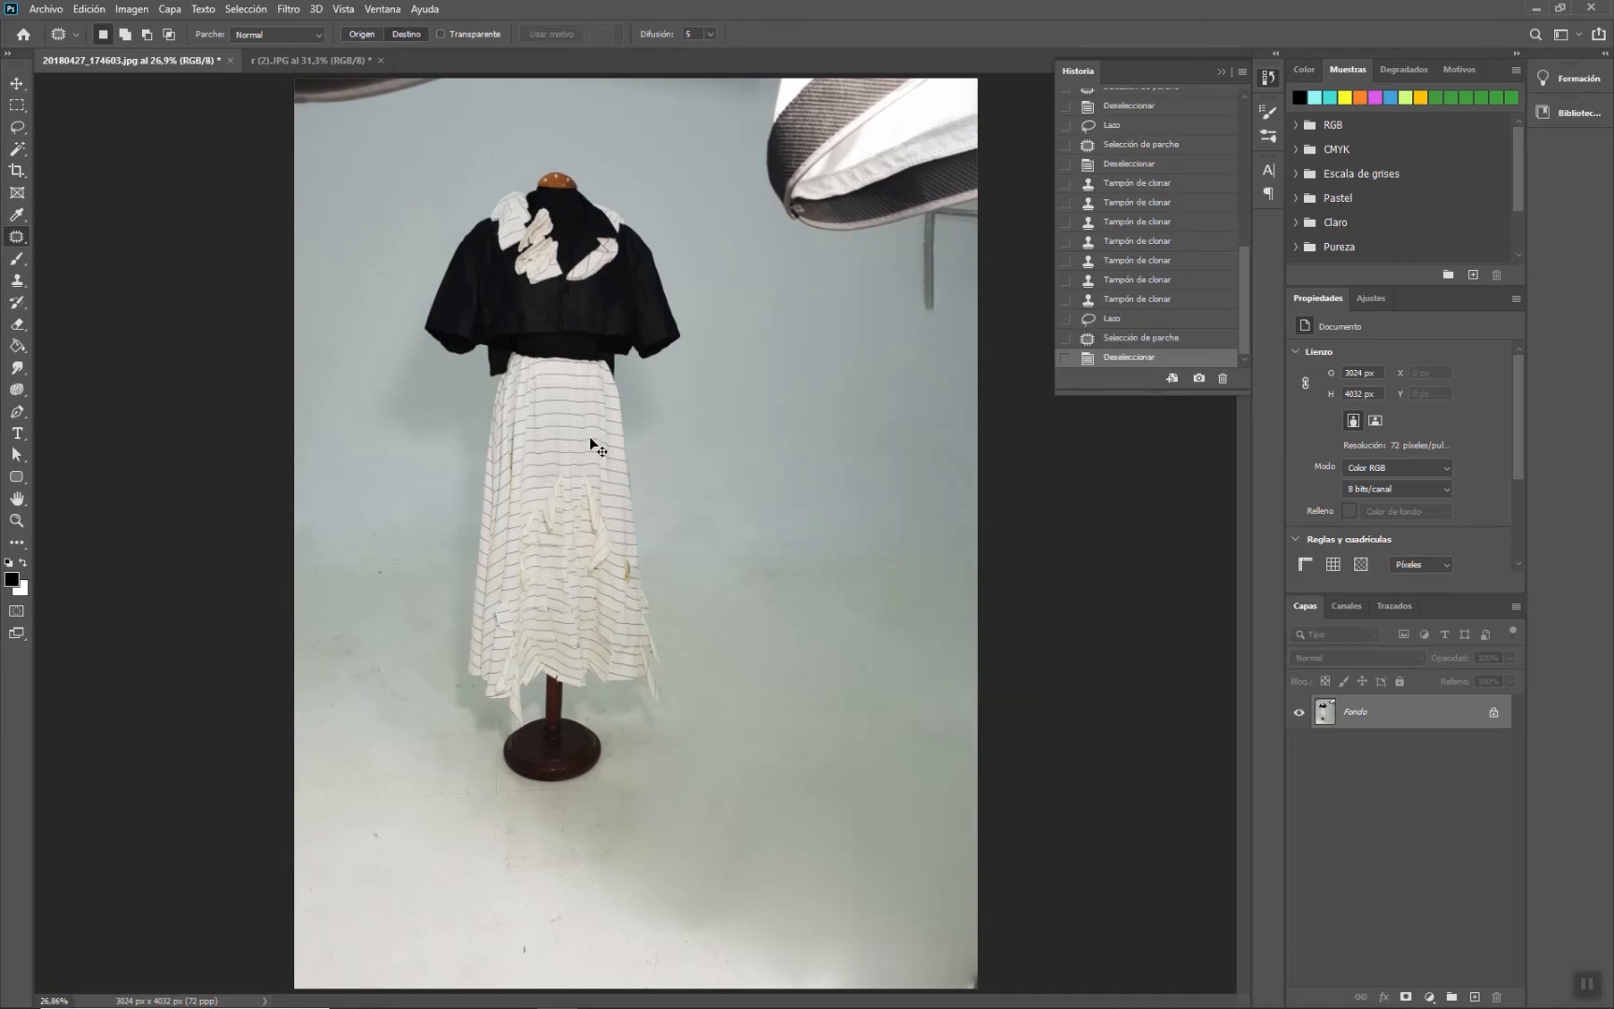
- Switch to the Healing Brush and set its brush size to 274 px and angle to 35°
right_click(18, 239)
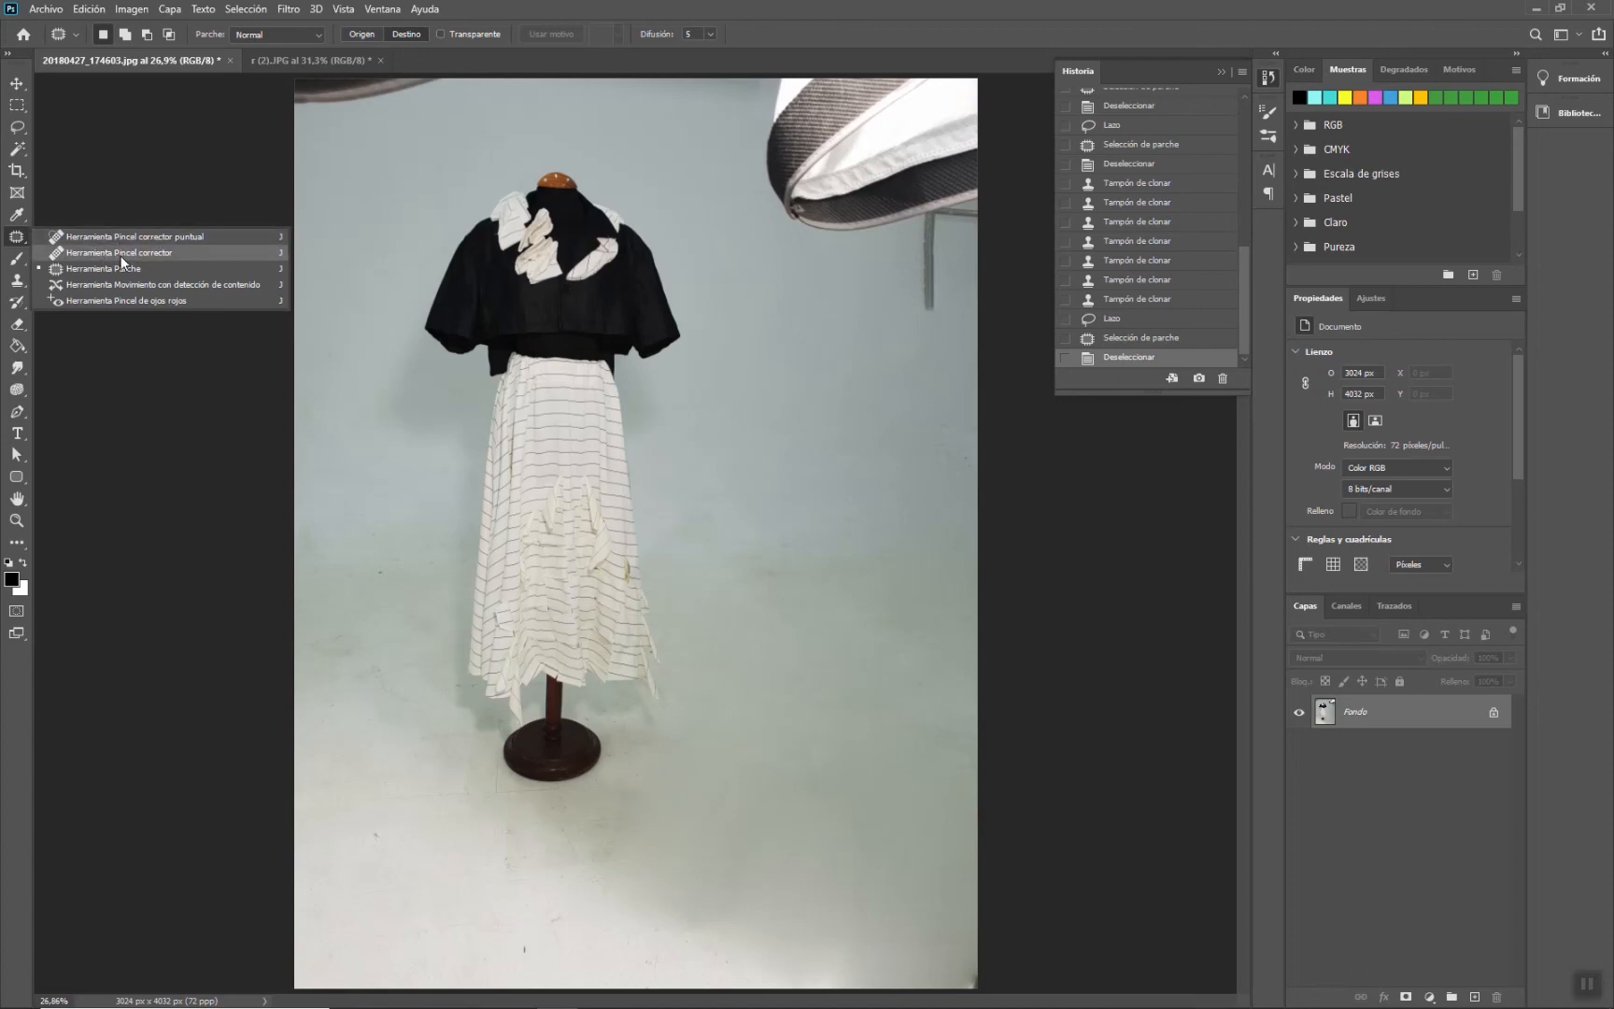
click(122, 253)
right_click(400, 459)
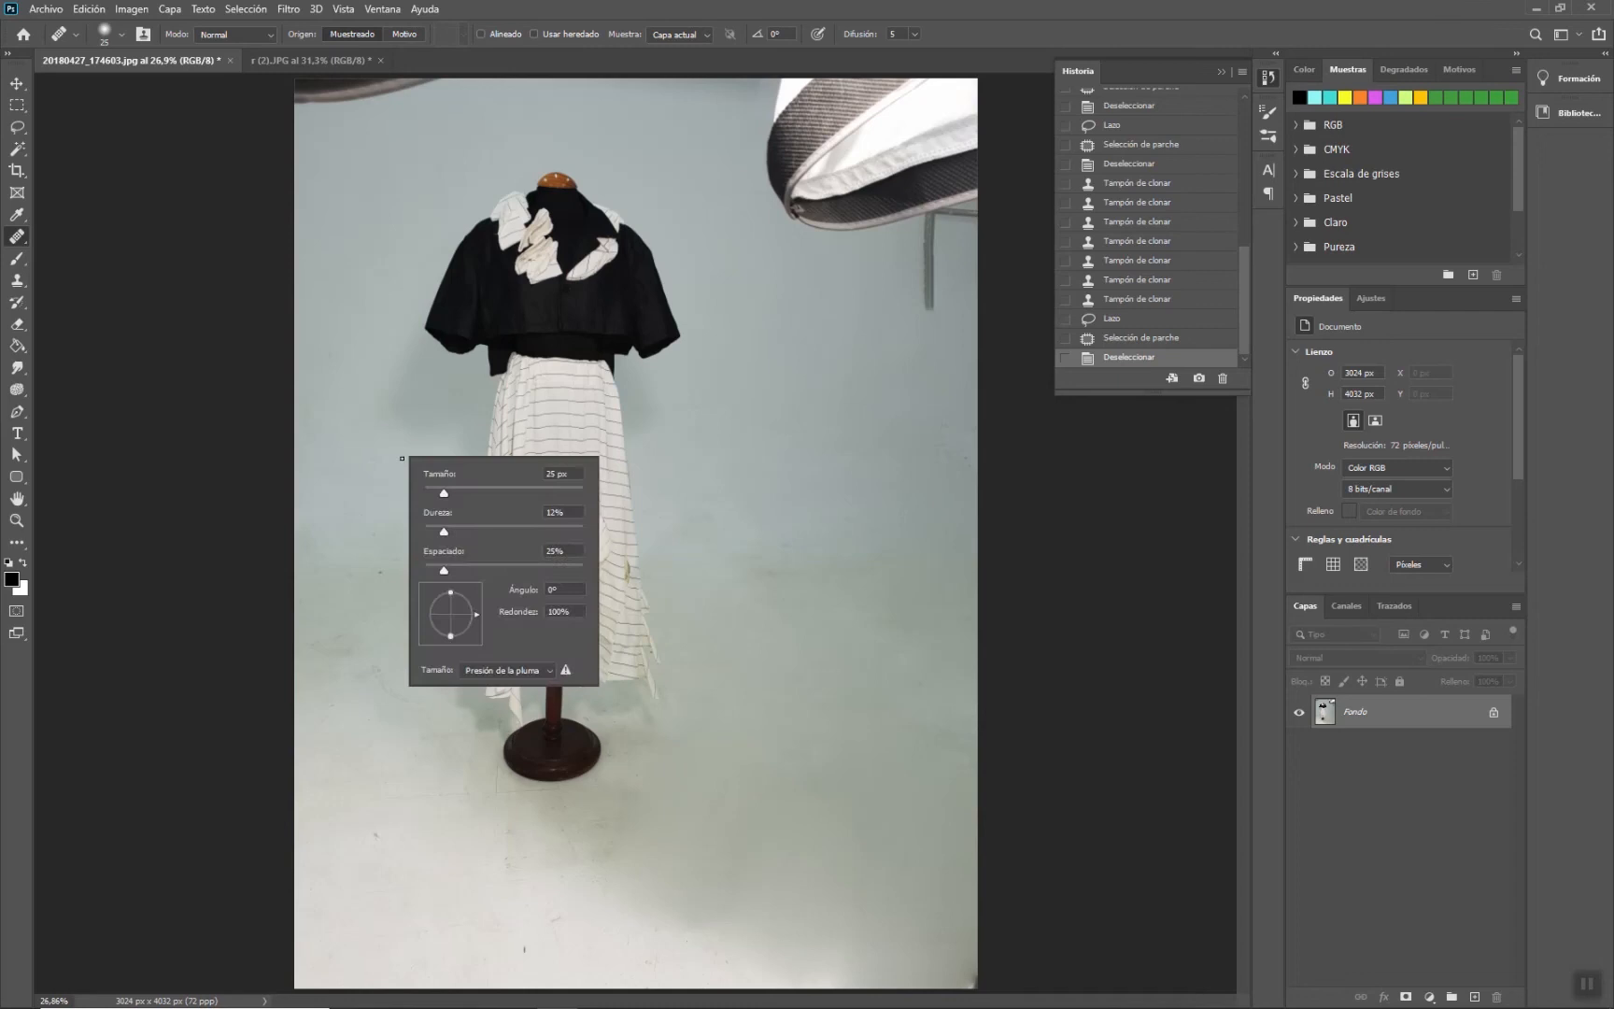
drag(506, 493, 512, 488)
drag(445, 530, 397, 533)
drag(450, 593, 450, 581)
mouse_move(472, 598)
mouse_down()
mouse_move(457, 624)
mouse_move(474, 637)
mouse_up()
click(551, 489)
alt+click(554, 179)
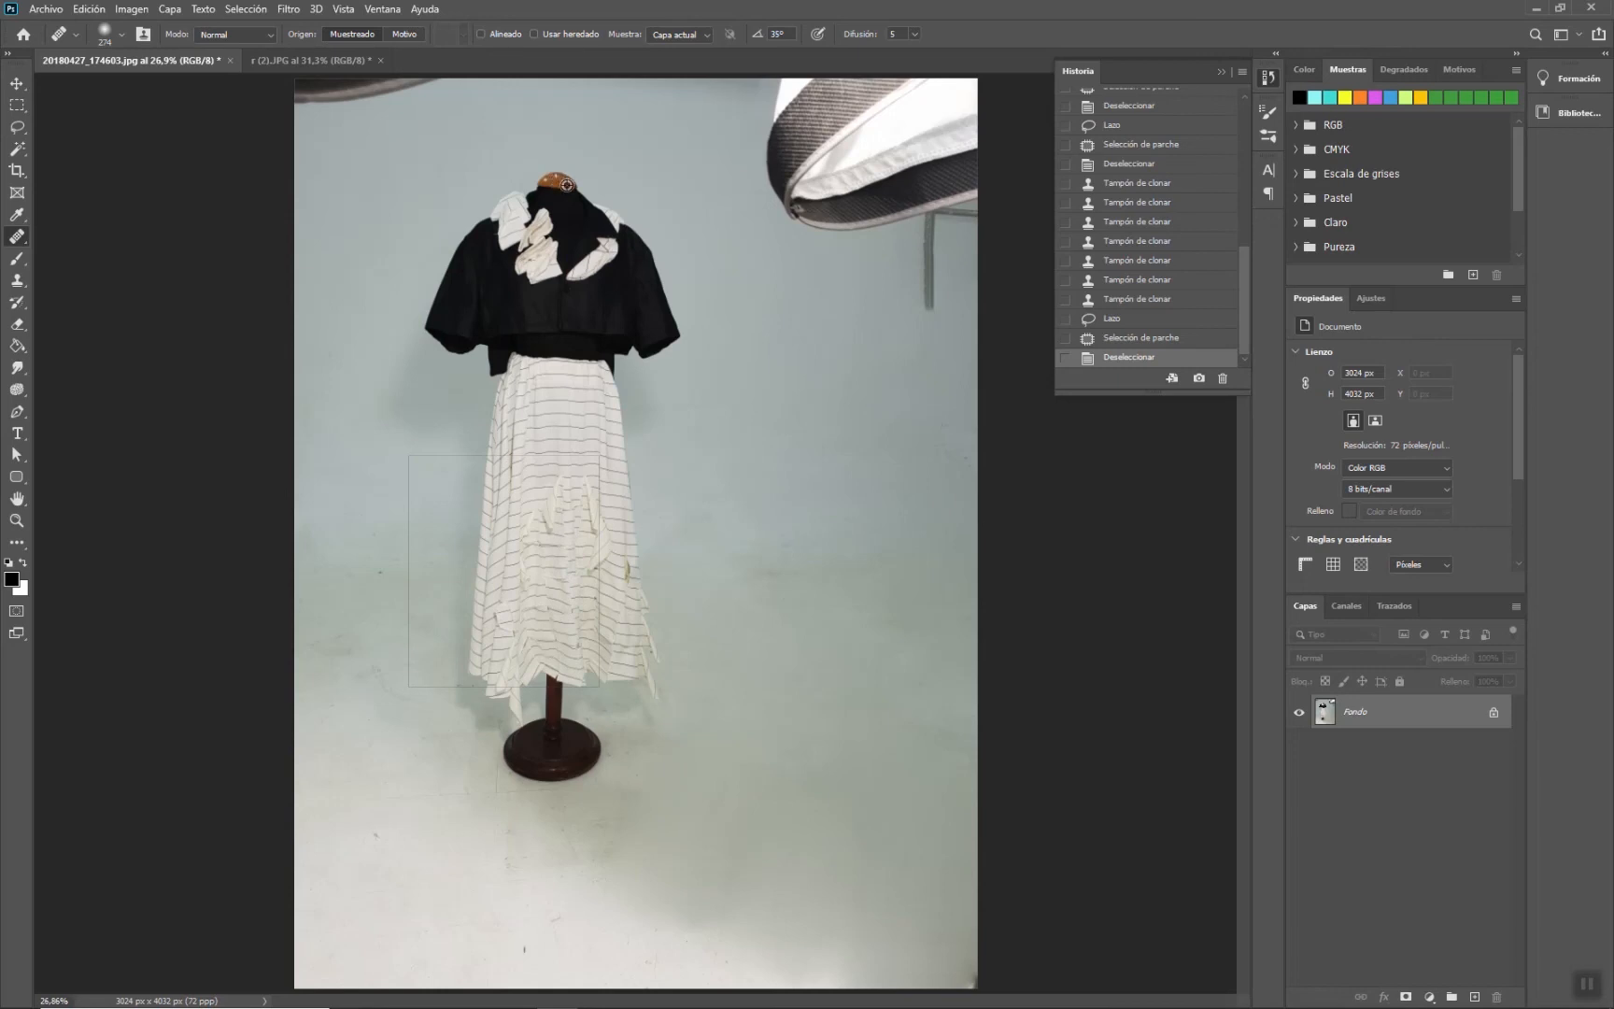
mouse_move(798, 417)
mouse_down()
mouse_move(786, 467)
mouse_move(860, 458)
mouse_move(820, 405)
mouse_move(797, 465)
mouse_move(842, 449)
mouse_move(822, 480)
mouse_move(781, 477)
mouse_move(783, 501)
mouse_move(790, 476)
mouse_move(751, 485)
mouse_move(806, 512)
mouse_move(835, 460)
mouse_move(849, 502)
mouse_move(872, 465)
mouse_move(874, 514)
mouse_move(863, 467)
mouse_up()
click(777, 580)
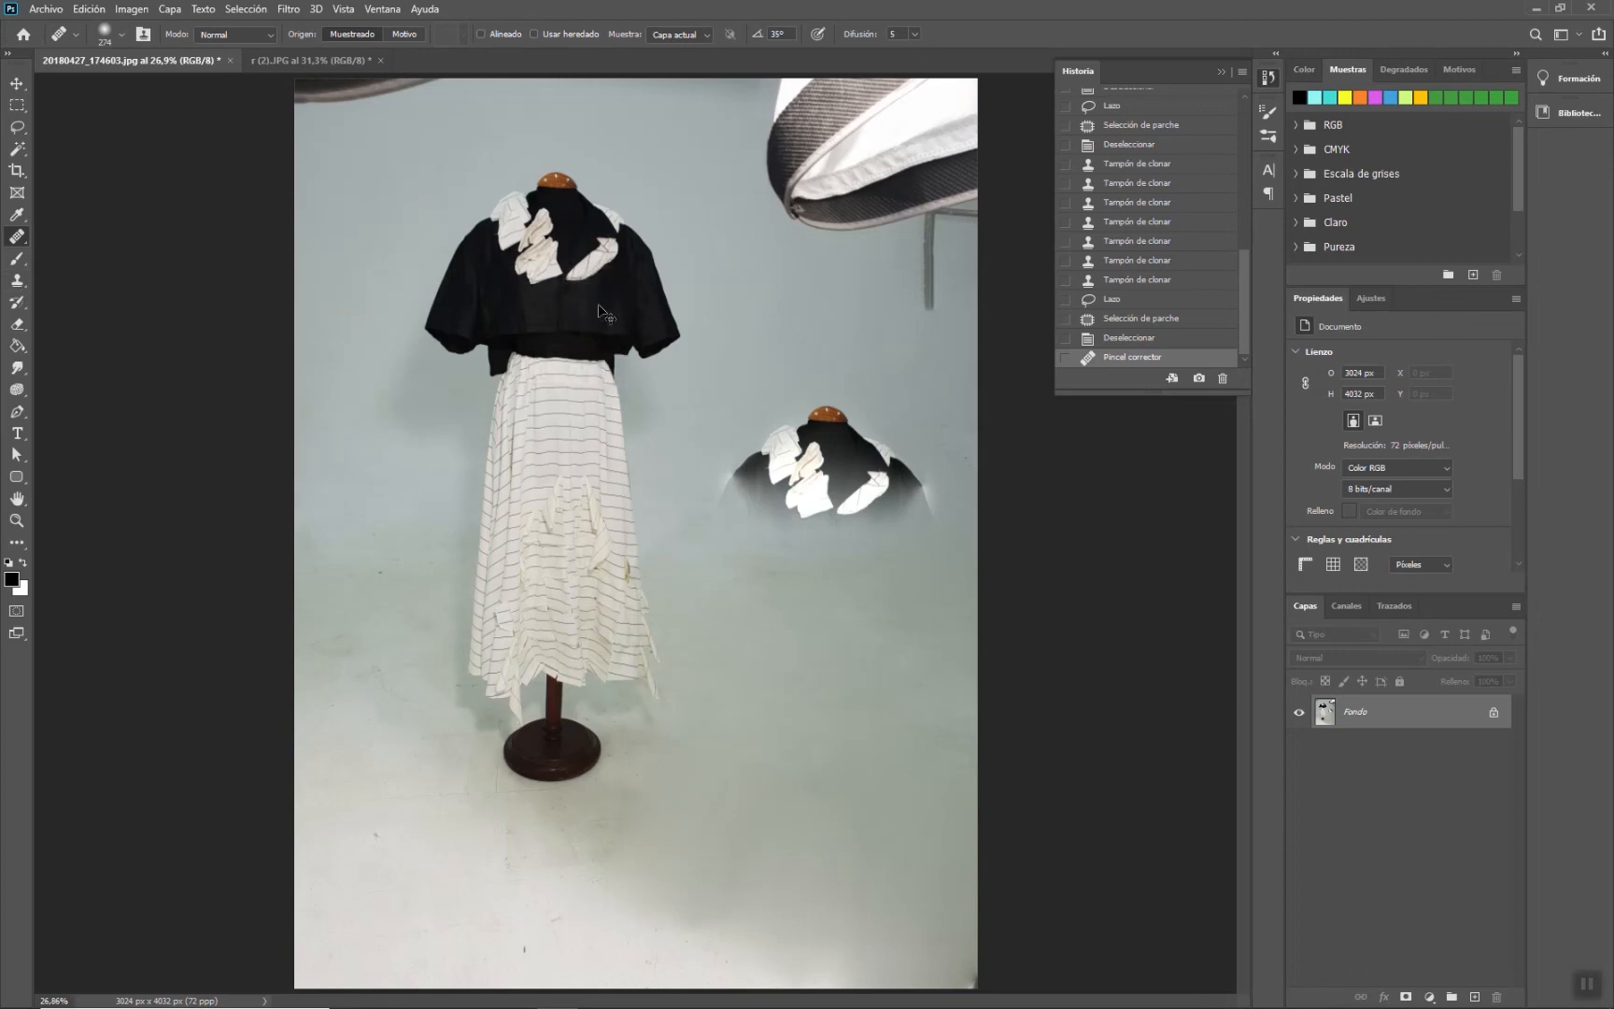
key(ctrl+z)
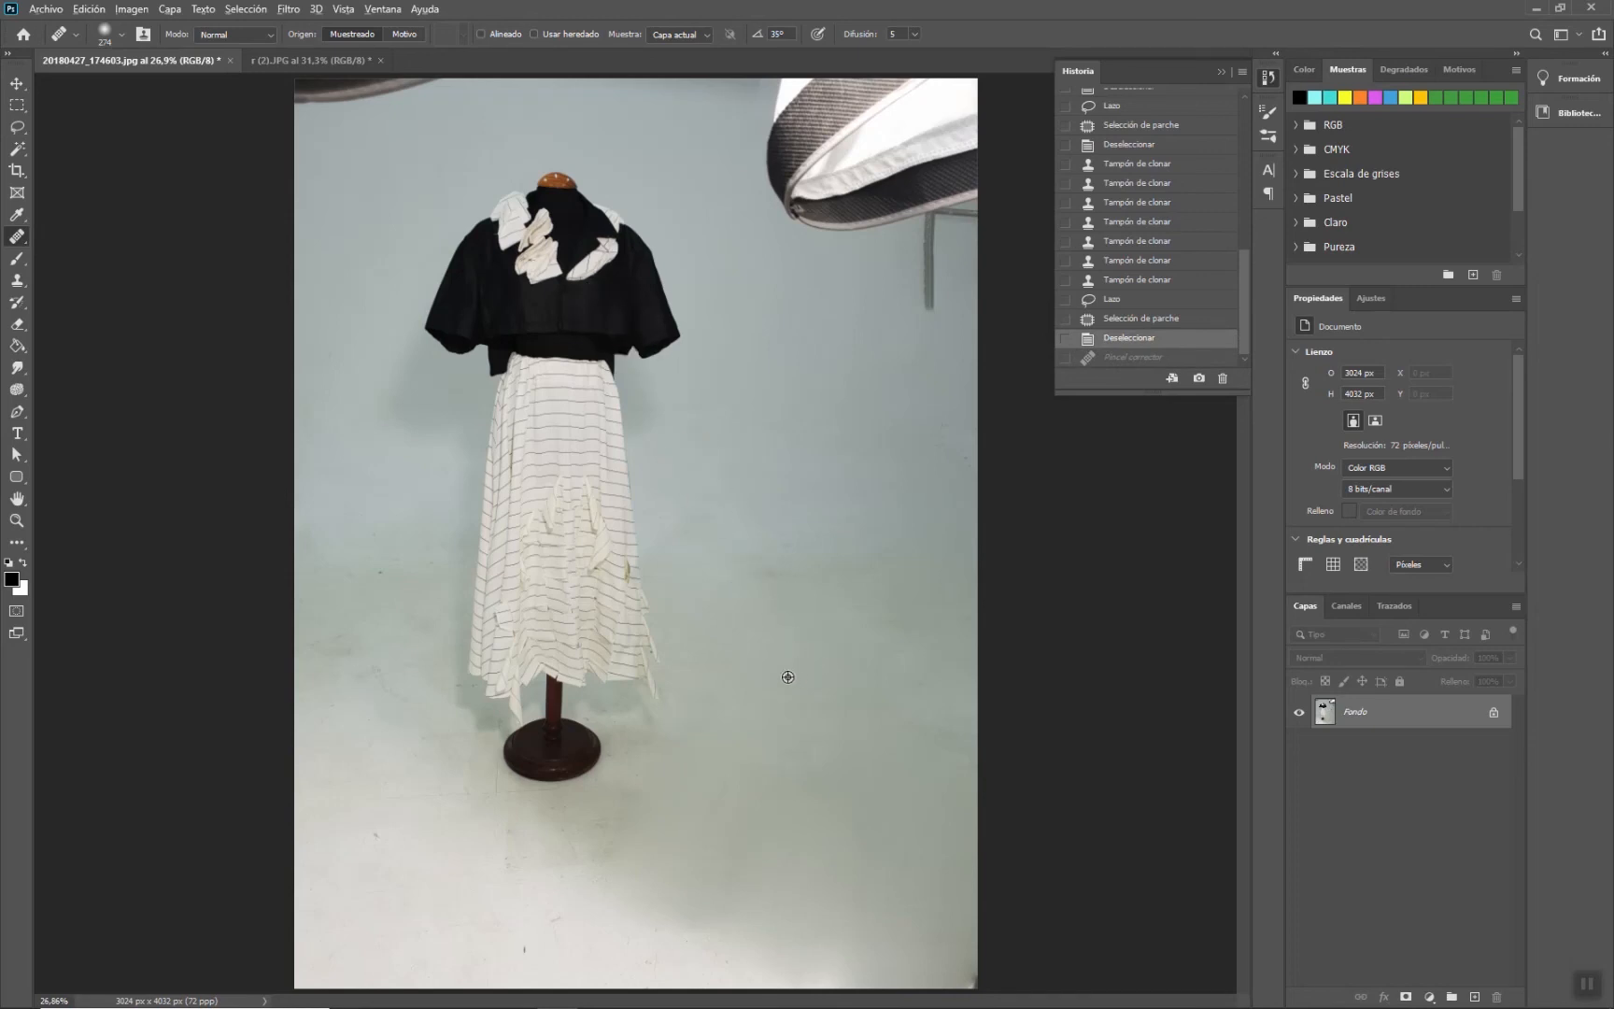
- Heal the floor shadows beside the stand and the wall wrinkles right of the skirt, sampling nearby clean areas
alt+click(785, 675)
mouse_move(642, 763)
mouse_down()
mouse_move(595, 861)
mouse_move(605, 818)
mouse_move(588, 838)
mouse_move(557, 848)
mouse_move(594, 824)
mouse_move(546, 840)
mouse_move(598, 834)
mouse_up()
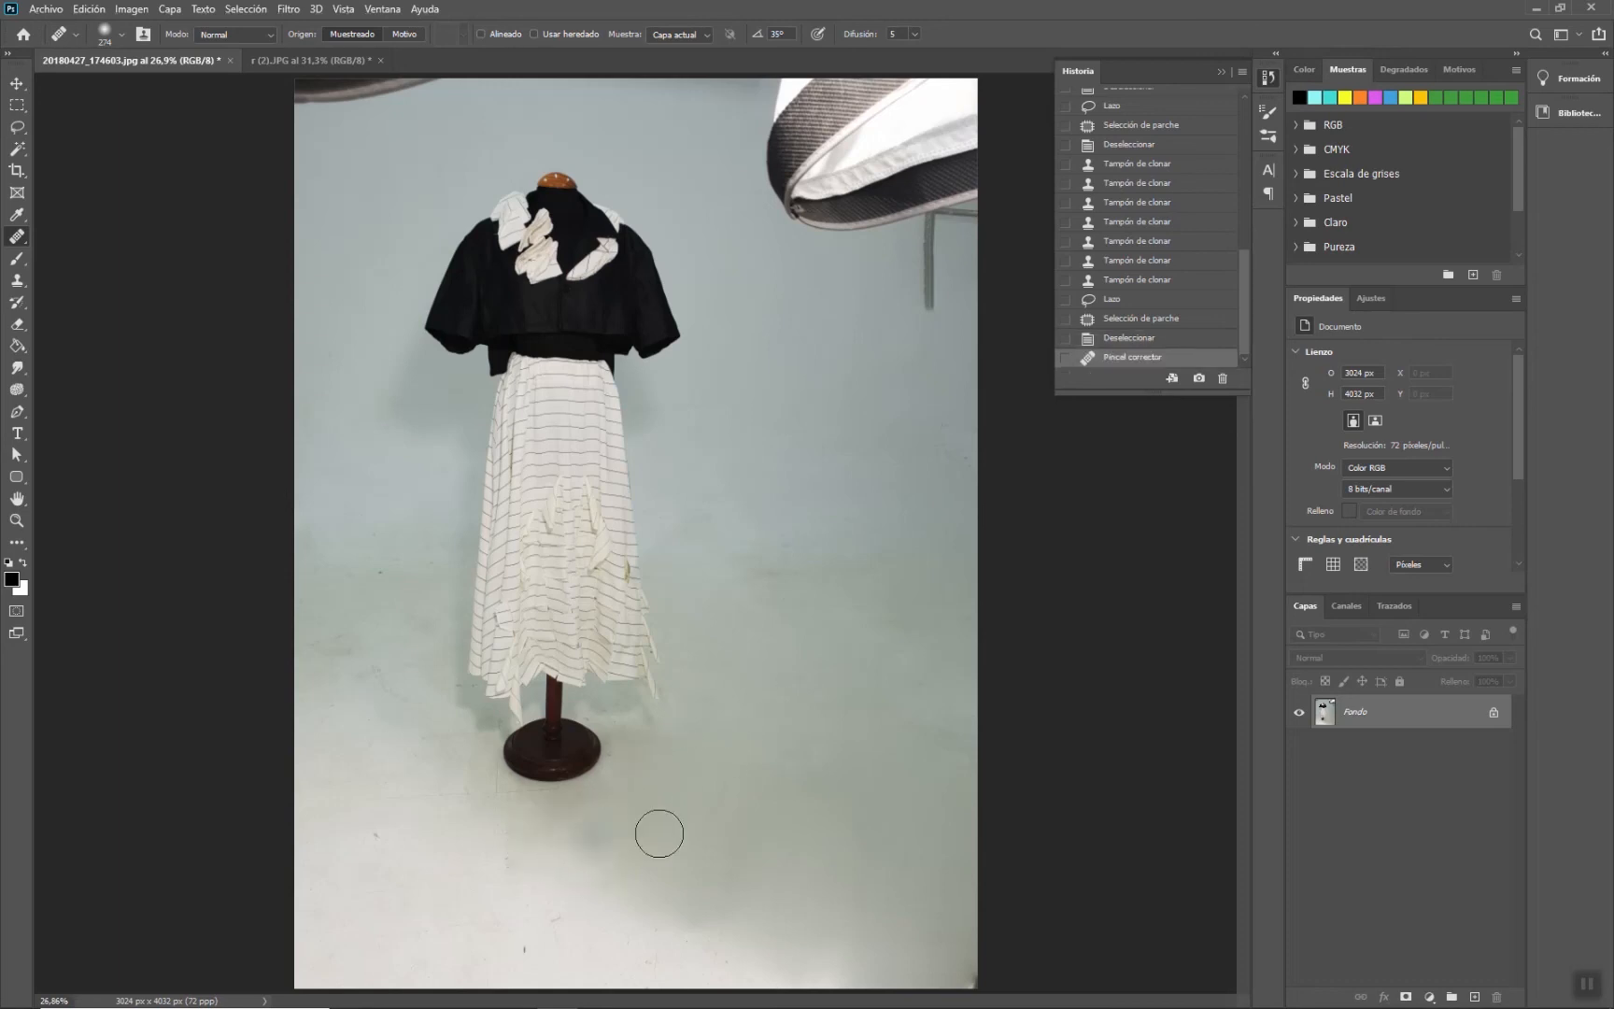
alt+click(753, 679)
mouse_move(642, 743)
mouse_down()
mouse_move(631, 779)
mouse_move(627, 745)
mouse_move(691, 757)
mouse_up()
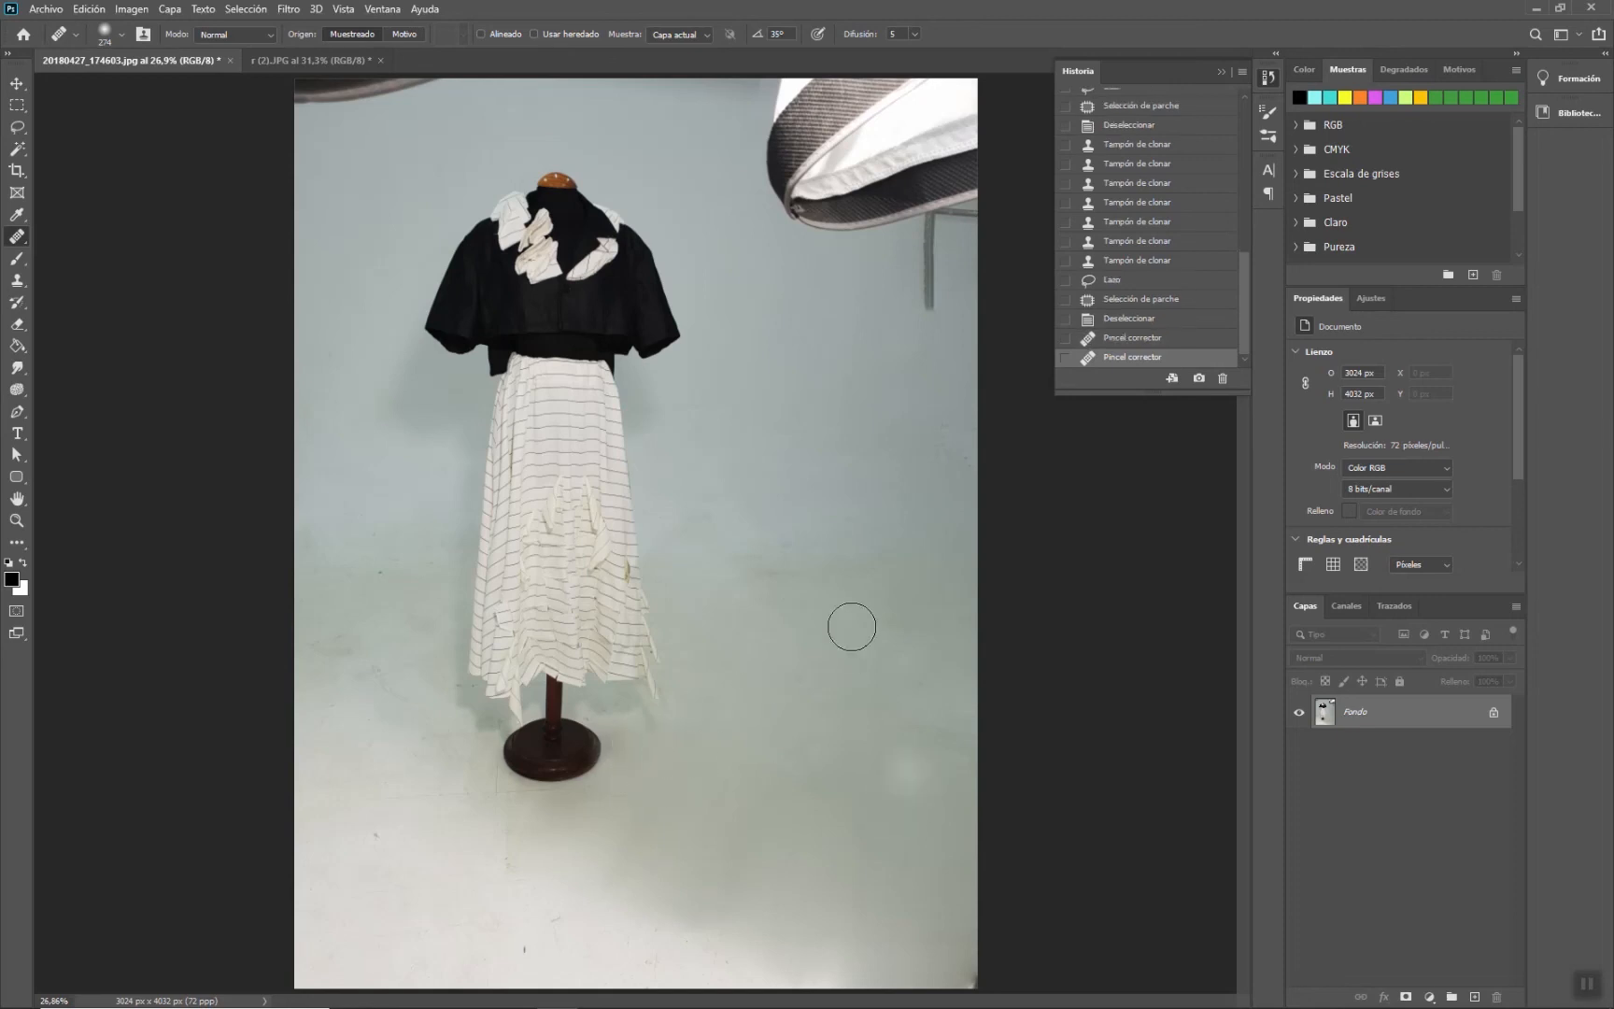
alt+click(768, 507)
mouse_move(739, 565)
mouse_down()
mouse_move(799, 574)
mouse_move(746, 580)
mouse_move(822, 561)
mouse_up()
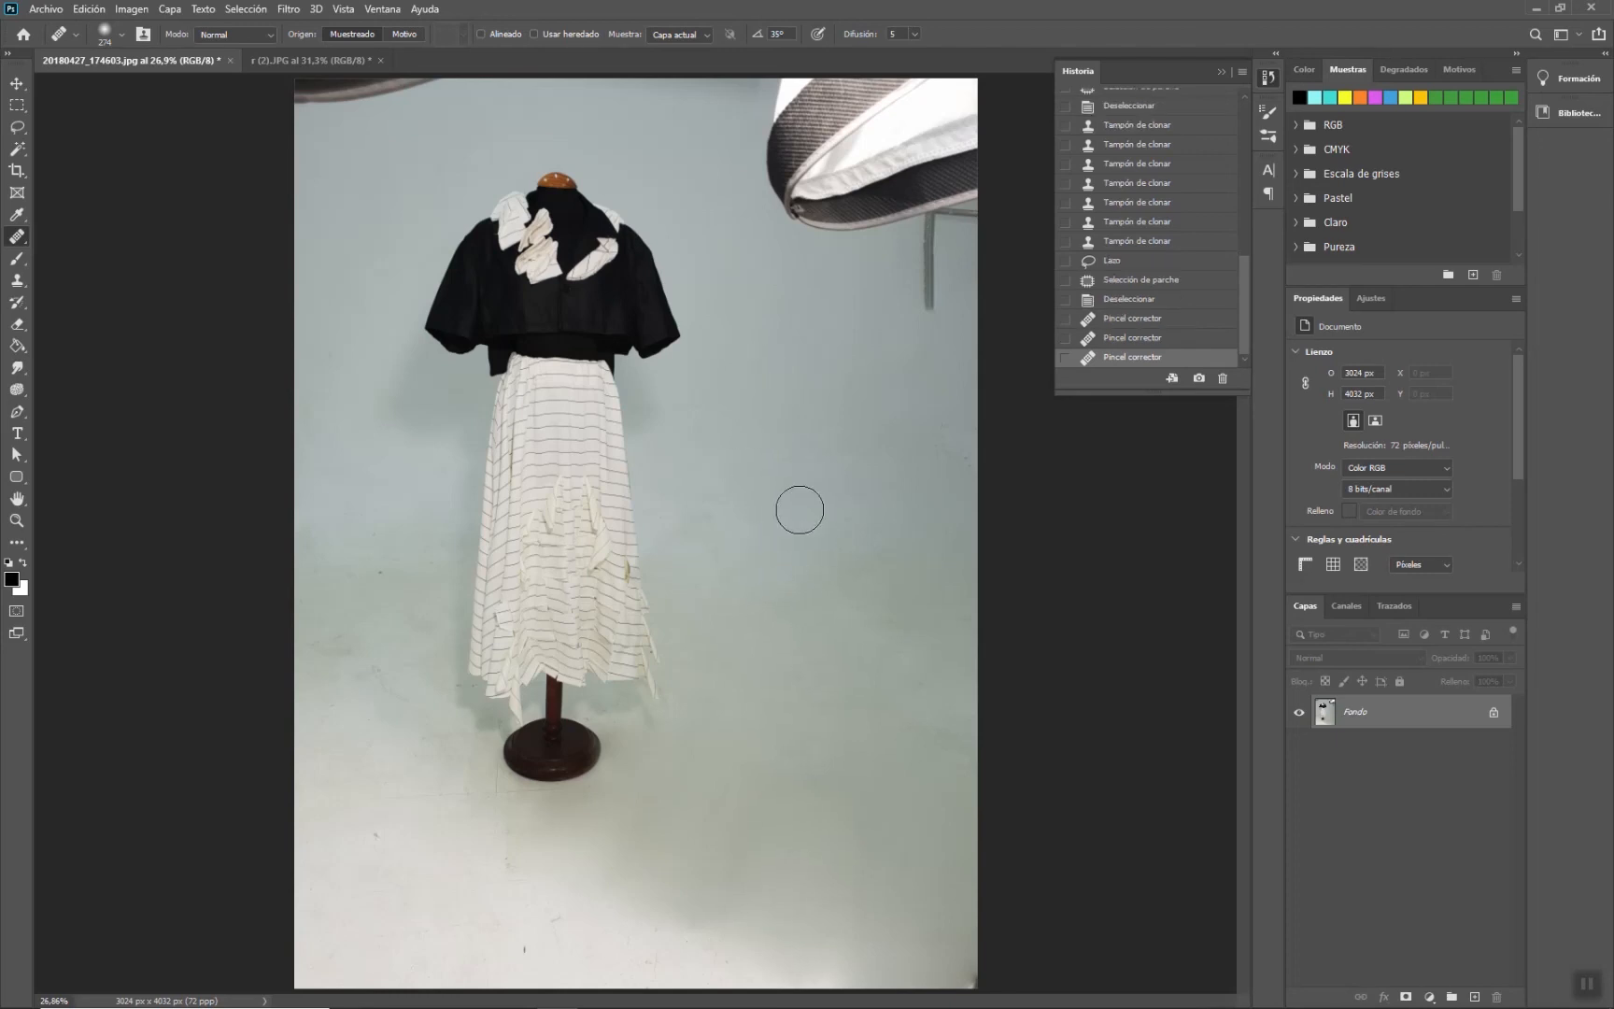